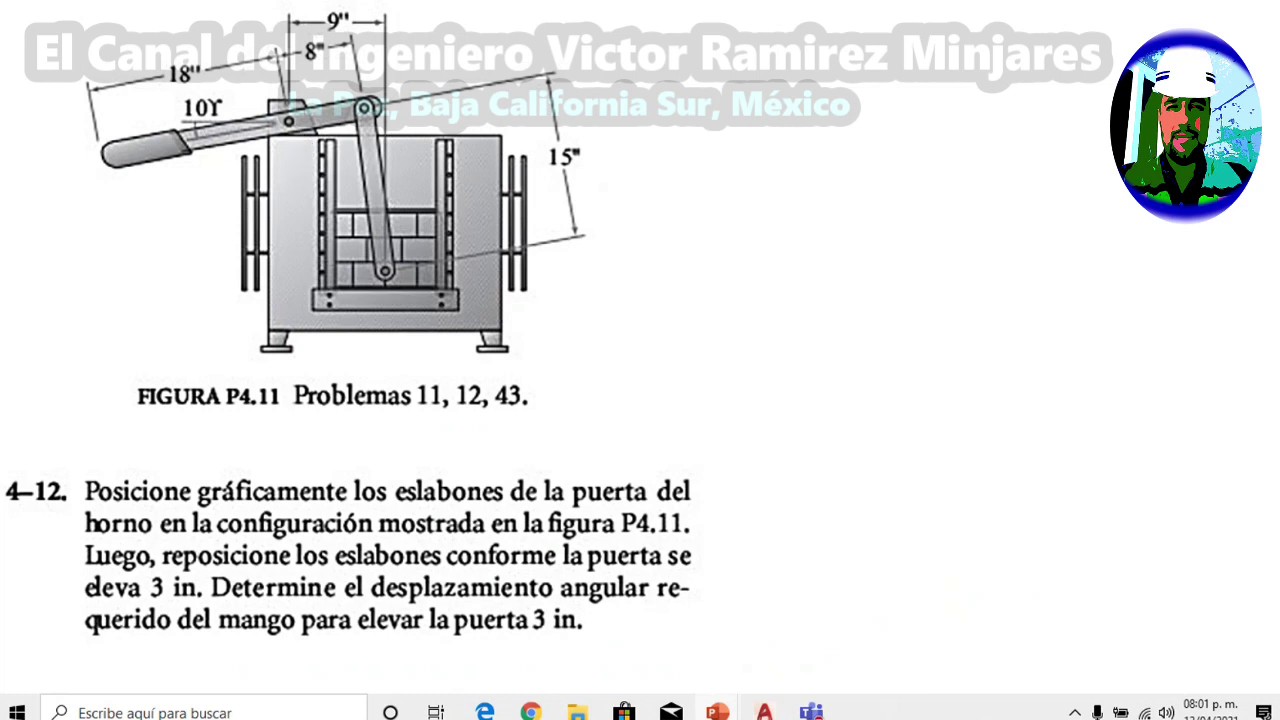
Leave the Figure P4.11 oven-door image and return to the AutoCAD linkage drawing.
key(alt+Tab)
scroll(642, 449, up, 2)
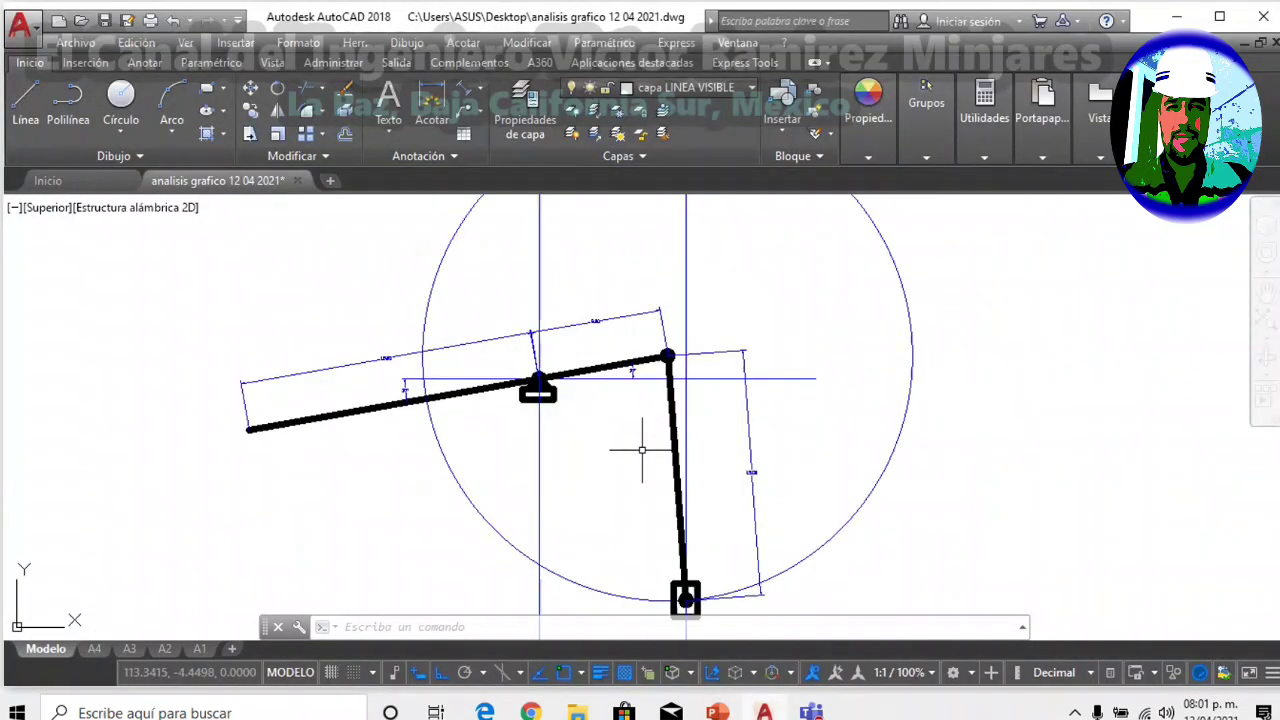
scroll(630, 449, up, 2)
mouse_move(566, 391)
middle_down()
mouse_move(715, 427)
mouse_move(660, 417)
mouse_move(624, 382)
middle_up()
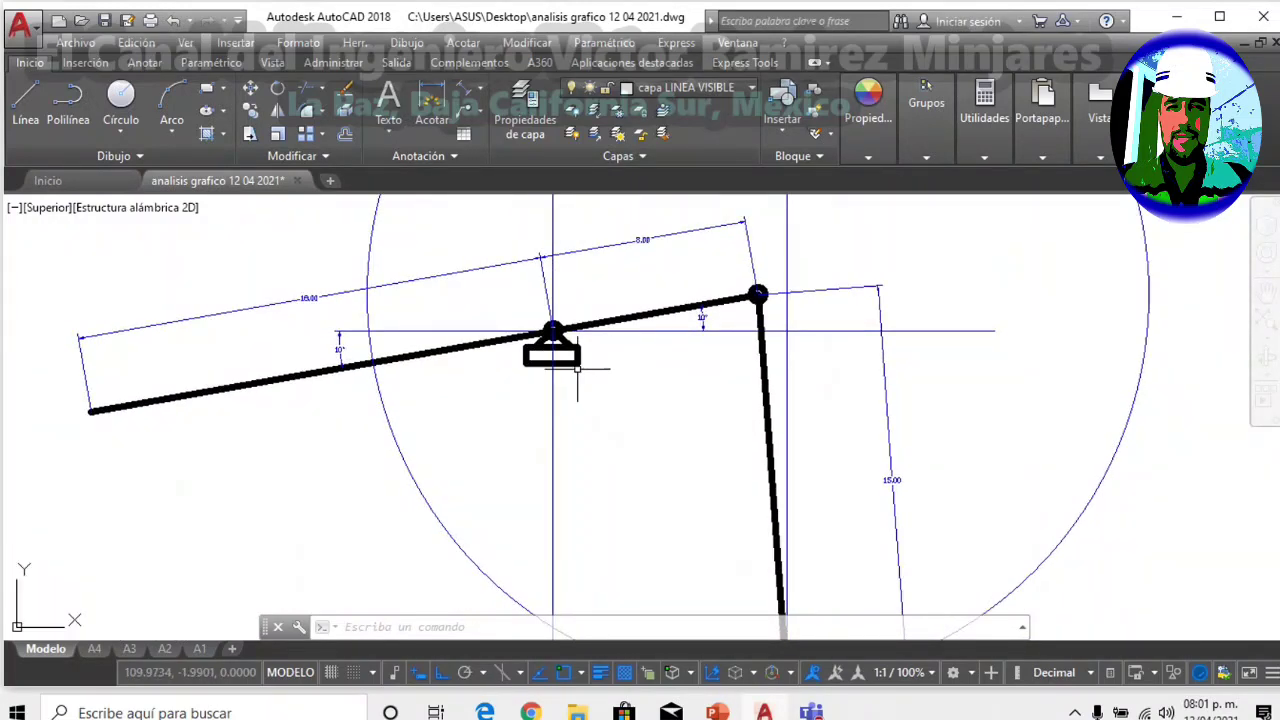
scroll(312, 349, up, 2)
scroll(395, 380, down, 2)
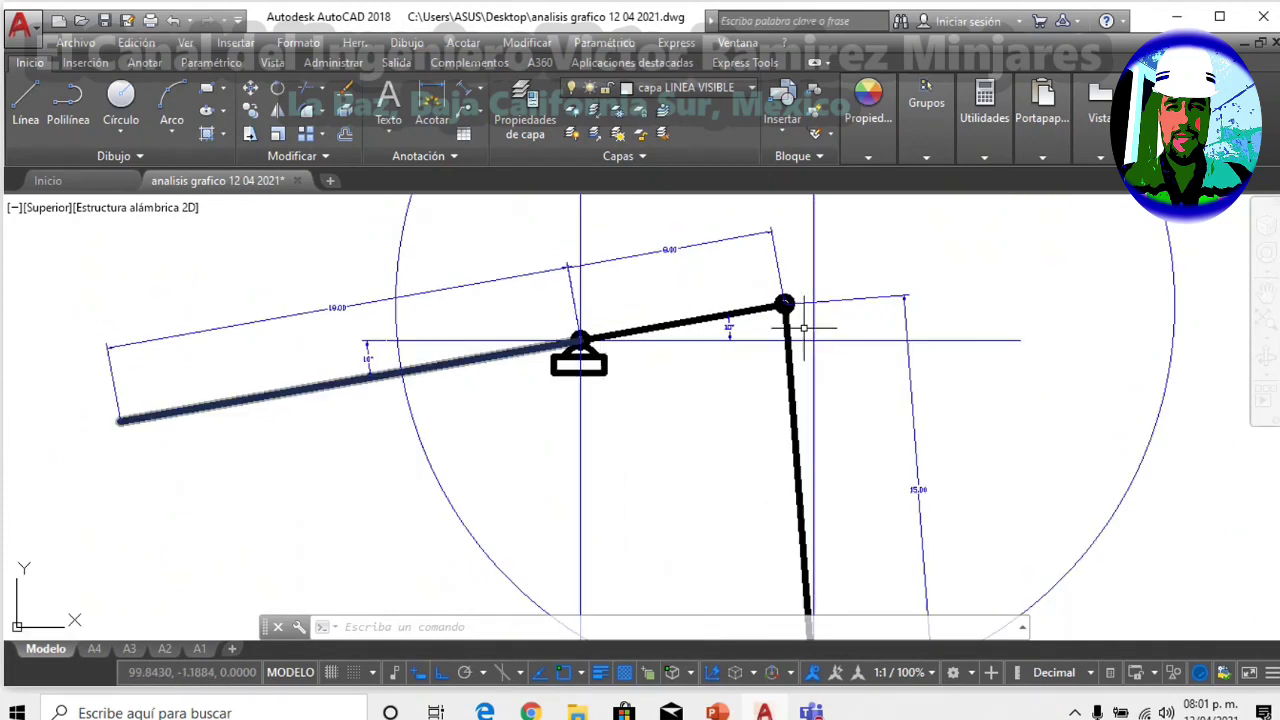
scroll(358, 344, up, 2)
scroll(930, 362, down, 2)
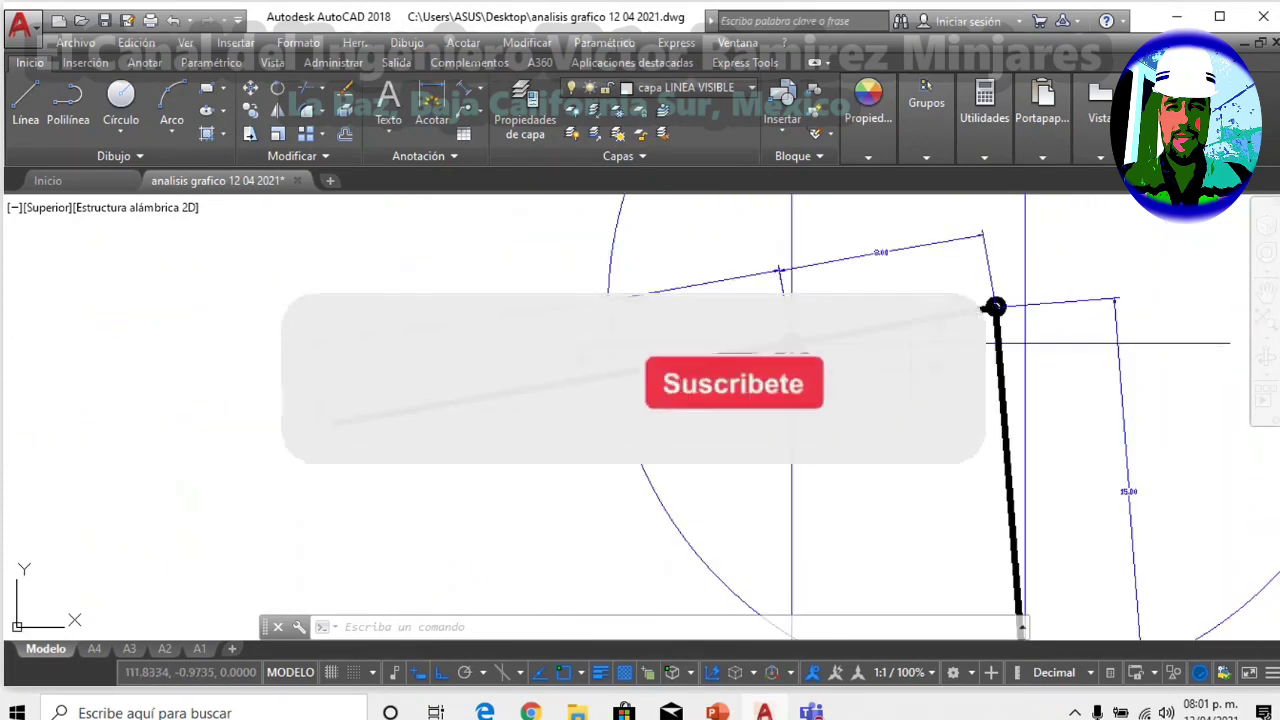
scroll(640, 417, up, 3)
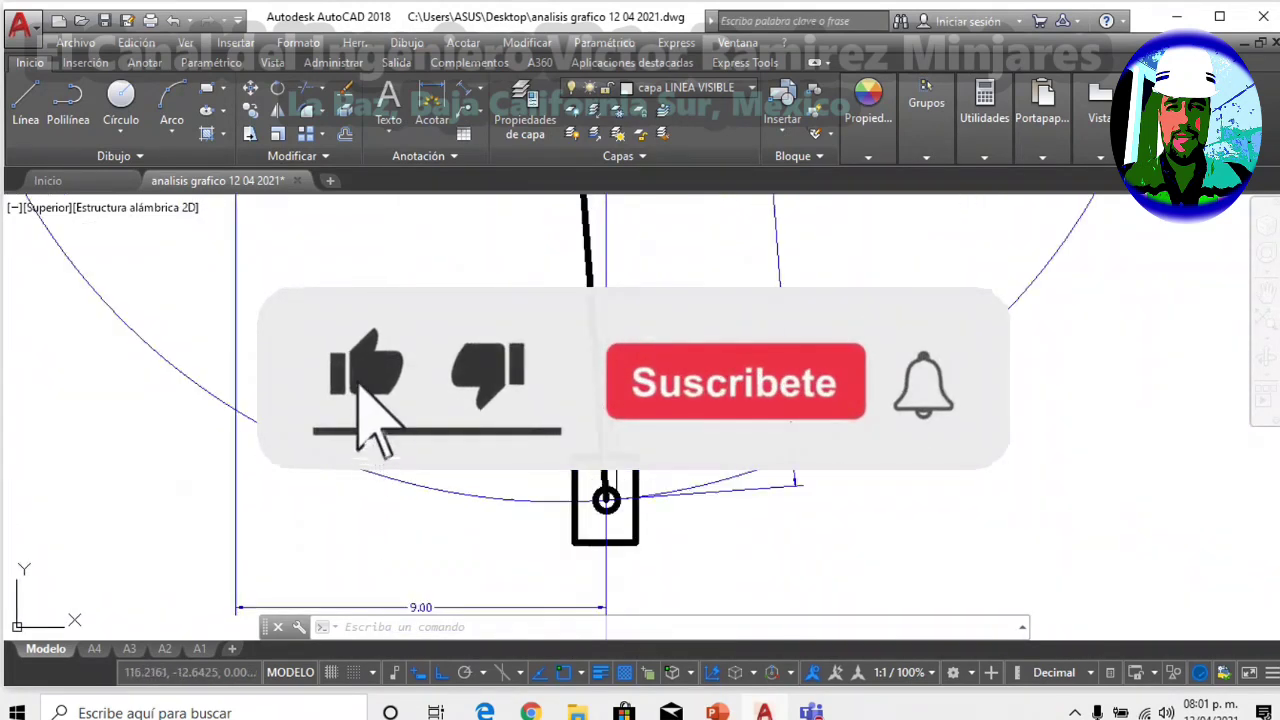
scroll(614, 586, down, 3)
scroll(420, 245, up, 3)
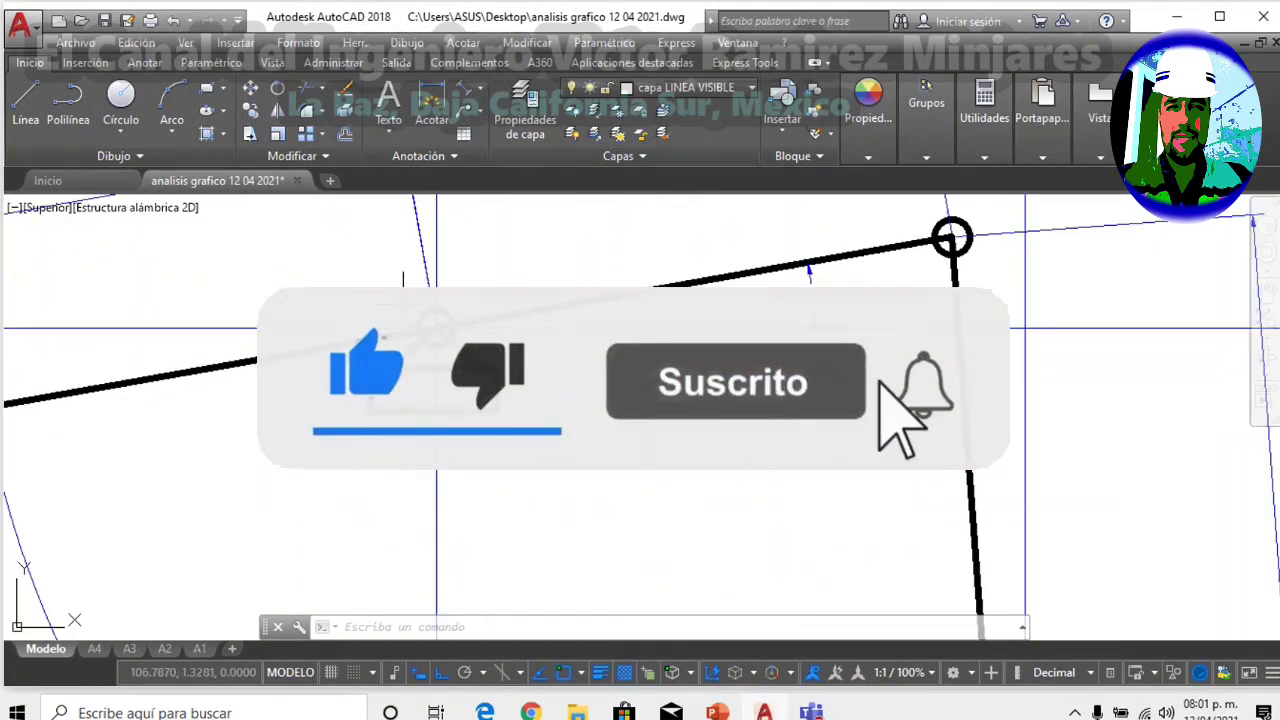
scroll(436, 327, up, 2)
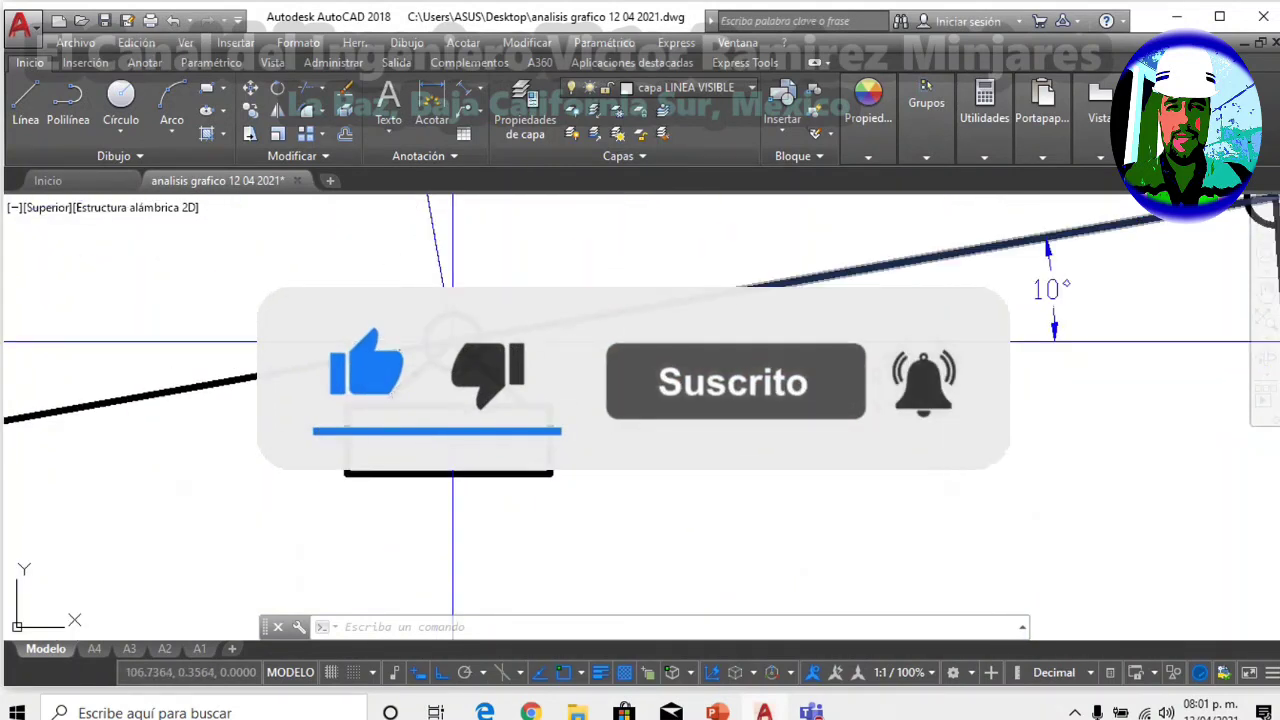
scroll(453, 341, down, 3)
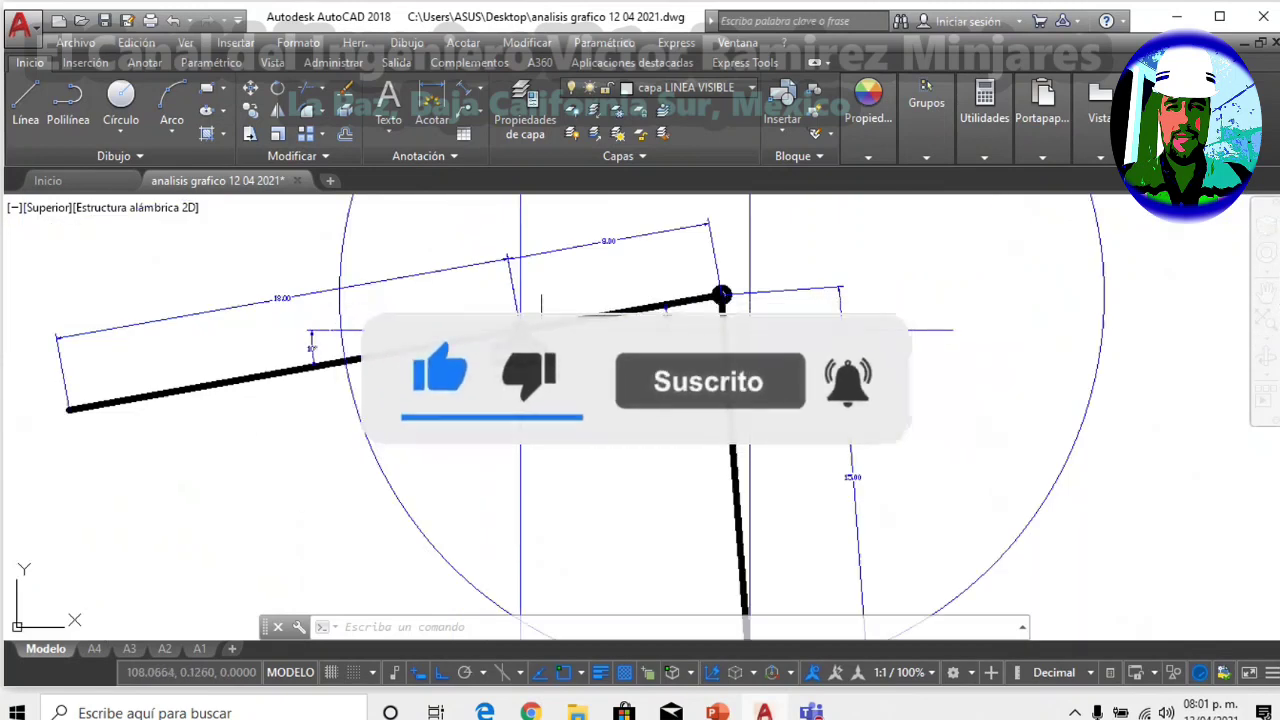
scroll(597, 349, up, 4)
scroll(597, 349, up, 2)
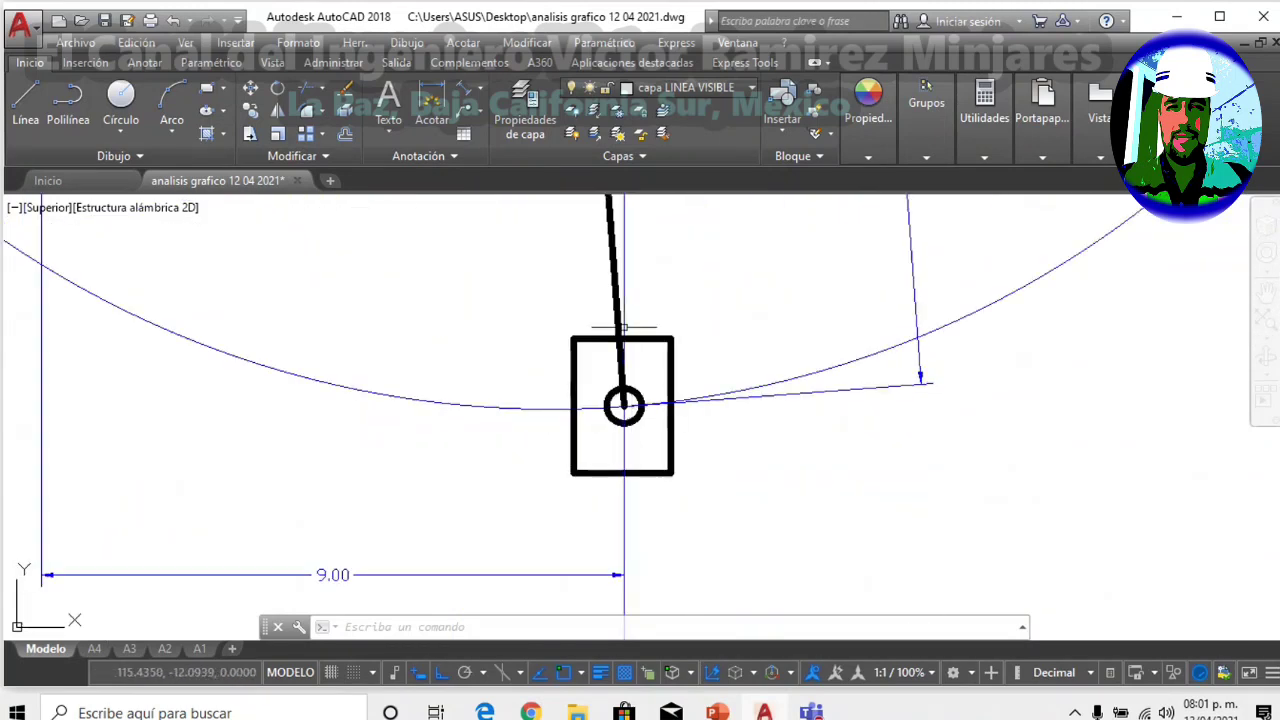
middle_drag(443, 420, 589, 533)
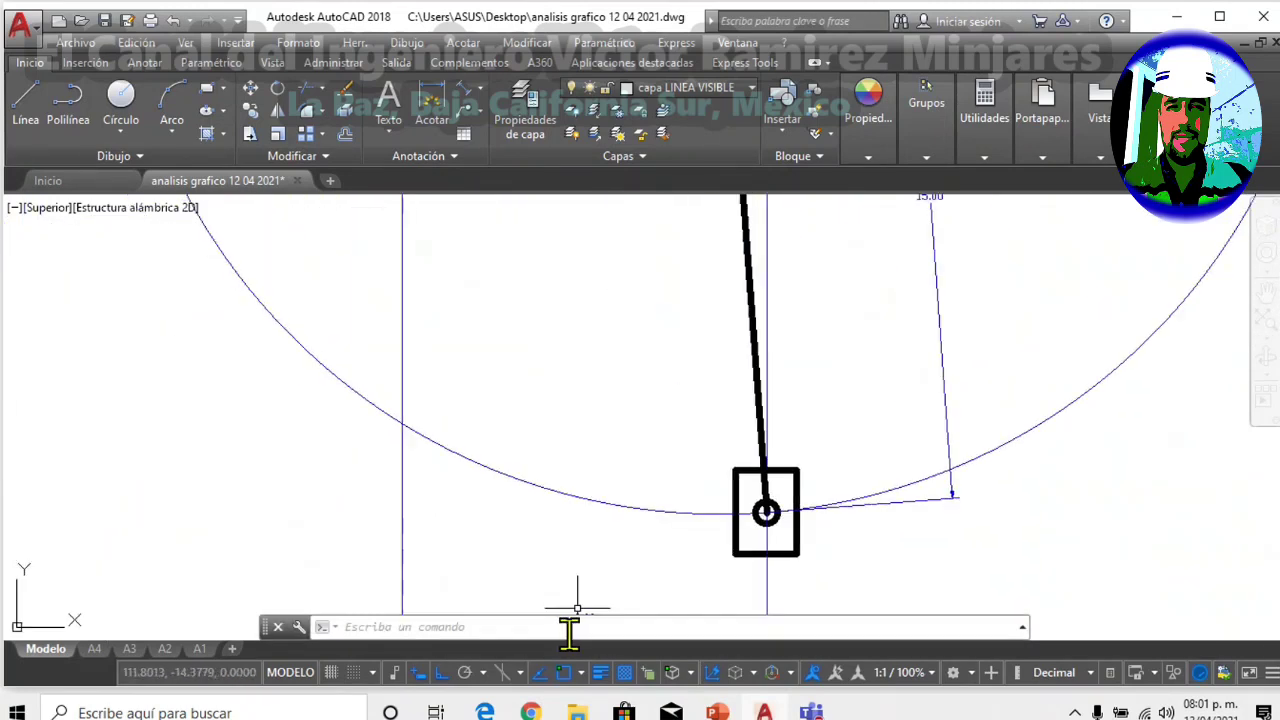
middle_drag(533, 473, 500, 463)
scroll(514, 463, down, 2)
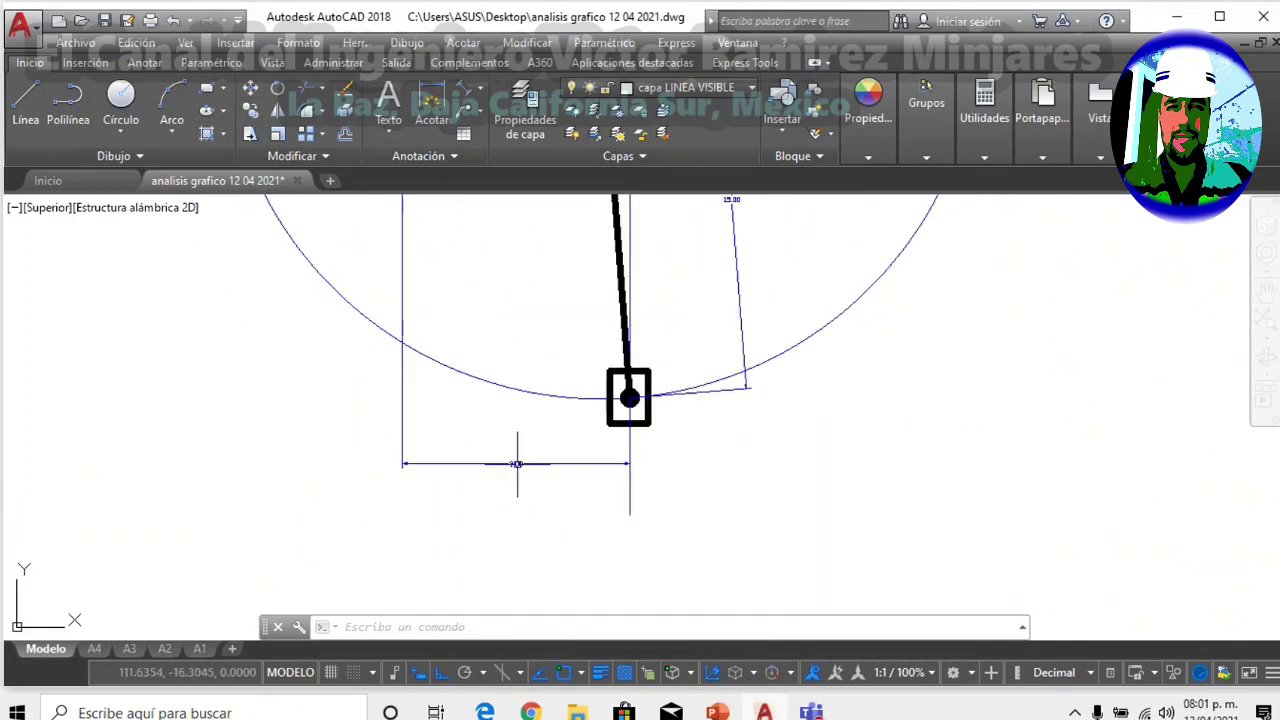
scroll(604, 466, down, 2)
middle_drag(604, 466, 592, 527)
scroll(543, 329, up, 2)
scroll(608, 386, down, 2)
middle_drag(616, 424, 568, 262)
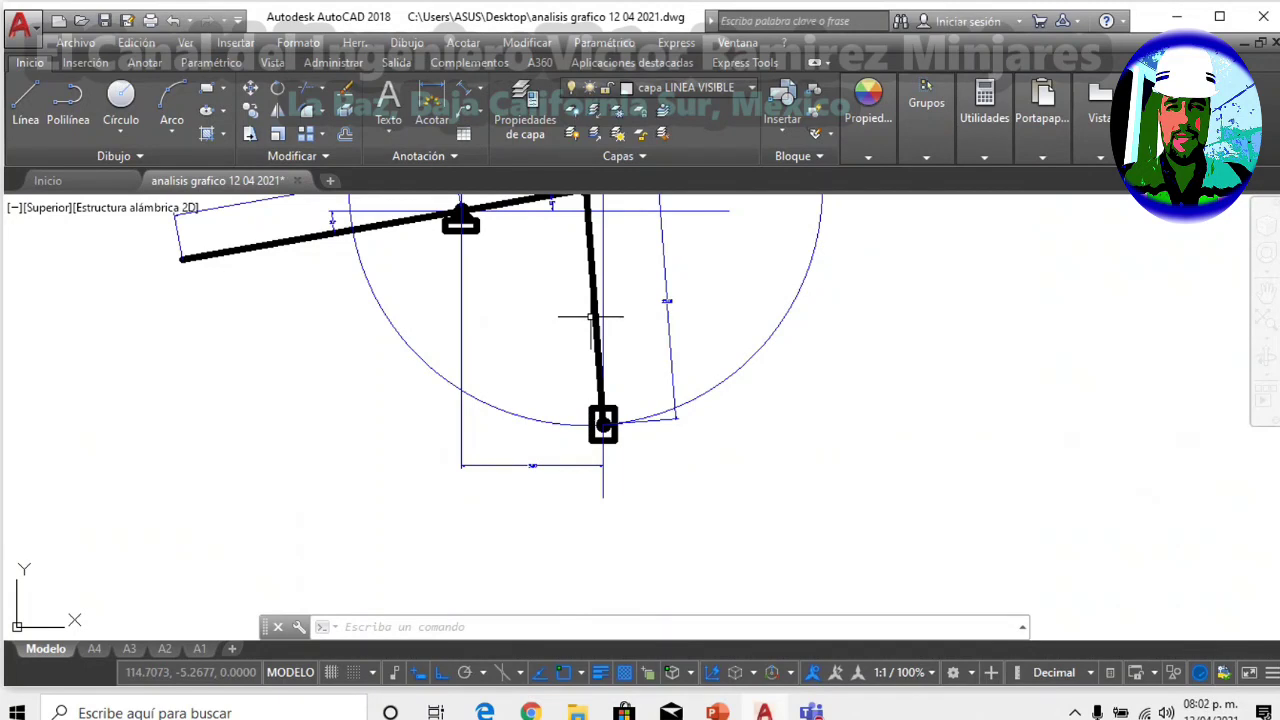
scroll(575, 422, up, 3)
scroll(690, 420, down, 1)
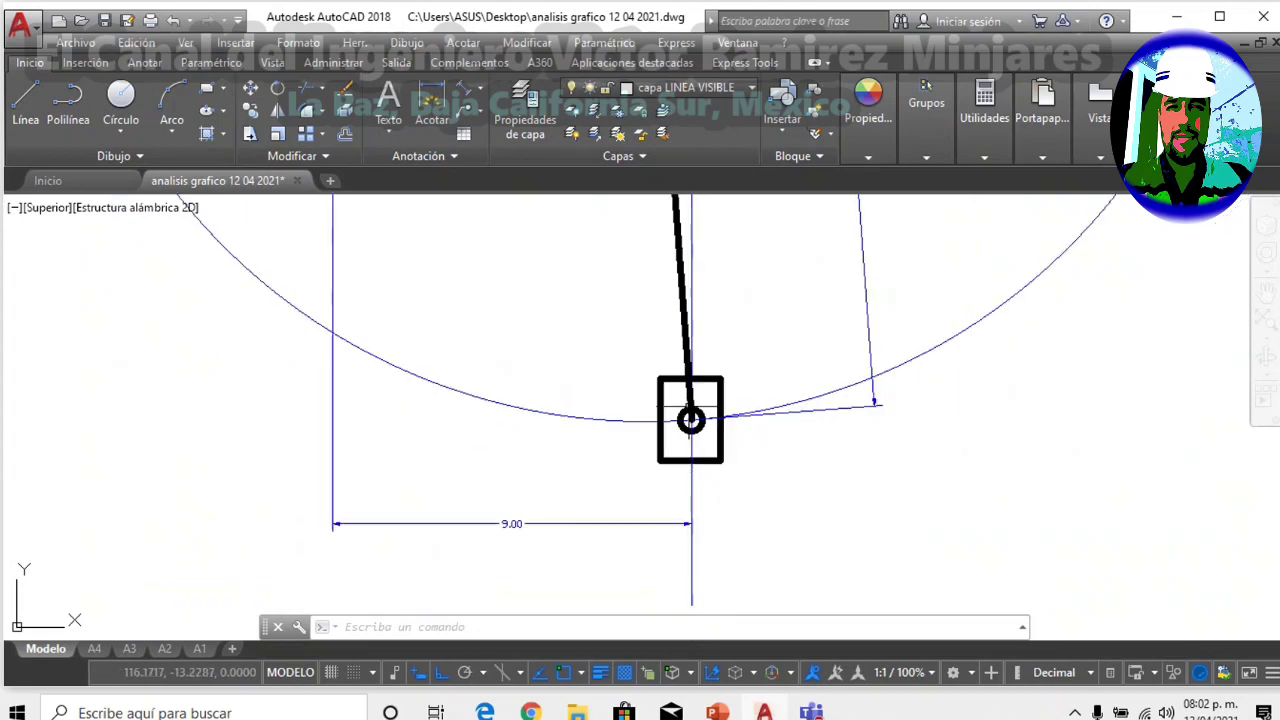
scroll(690, 420, up, 1)
Draw a green horizontal line from the slider pin centre out to the right.
click(27, 100)
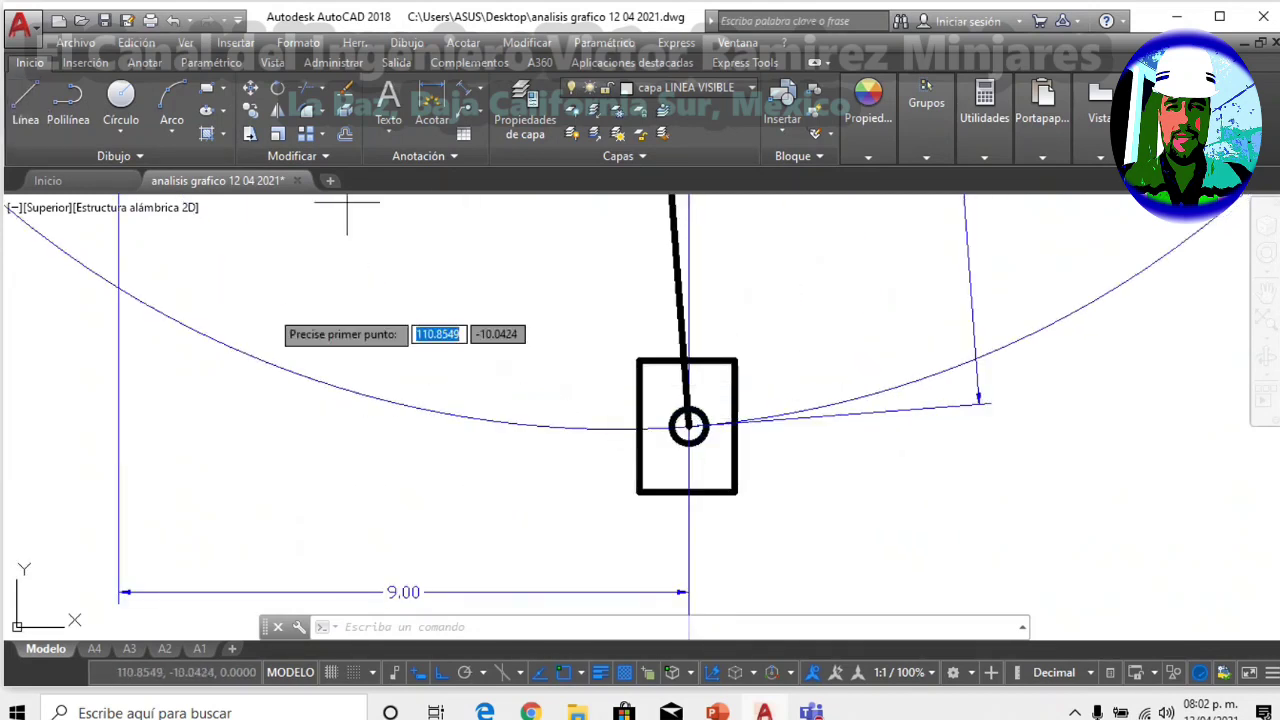
click(688, 428)
middle_drag(1055, 446, 635, 452)
click(948, 457)
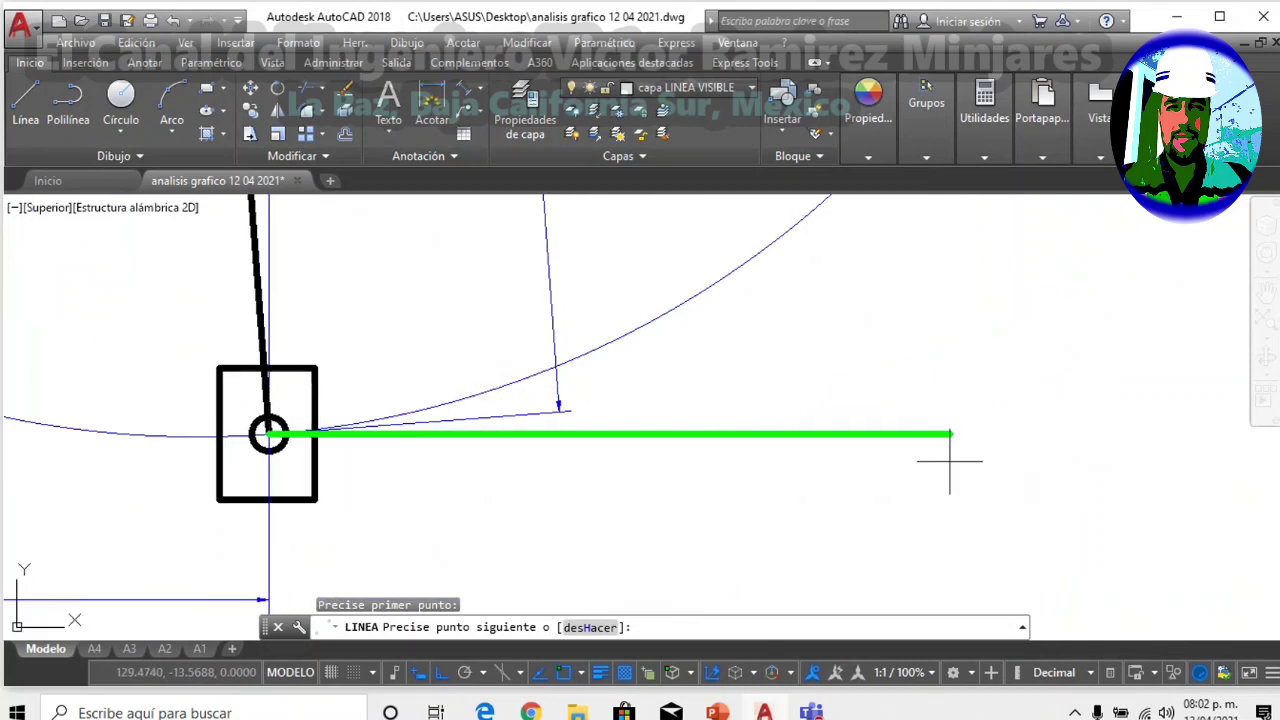
key(Escape)
scroll(937, 461, down, 3)
scroll(634, 486, up, 1)
scroll(669, 468, down, 2)
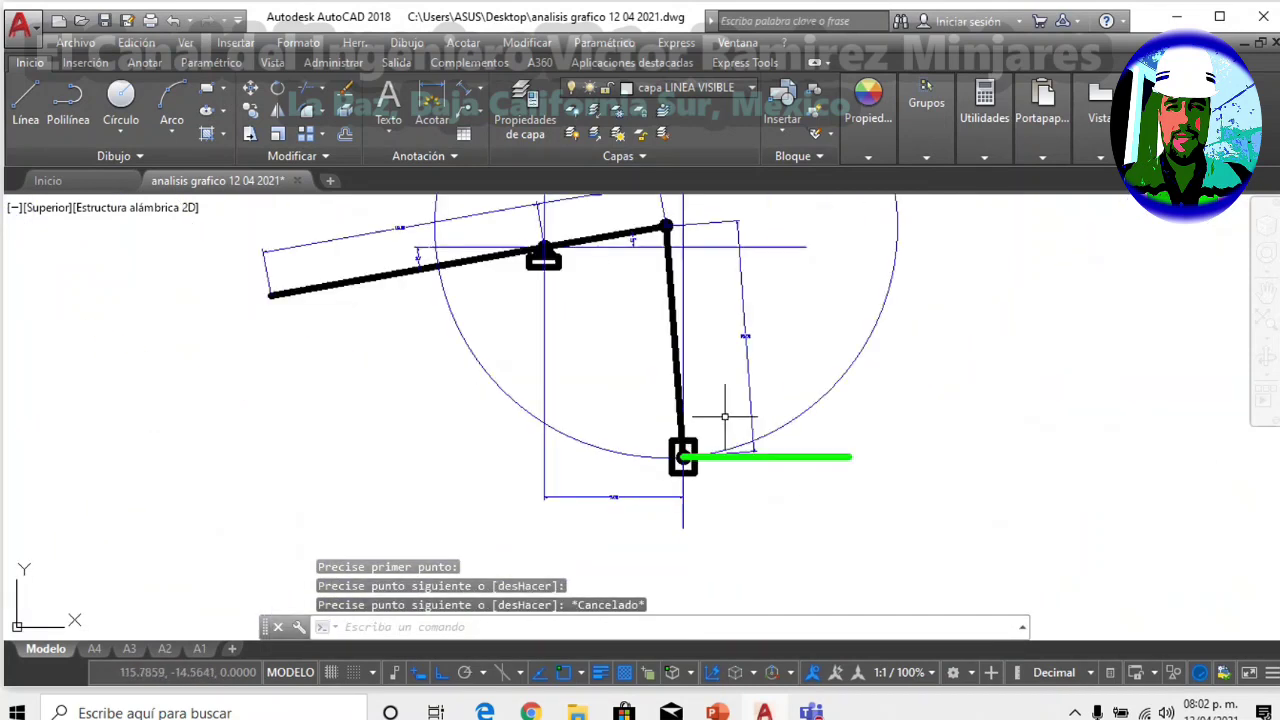
scroll(726, 438, up, 1)
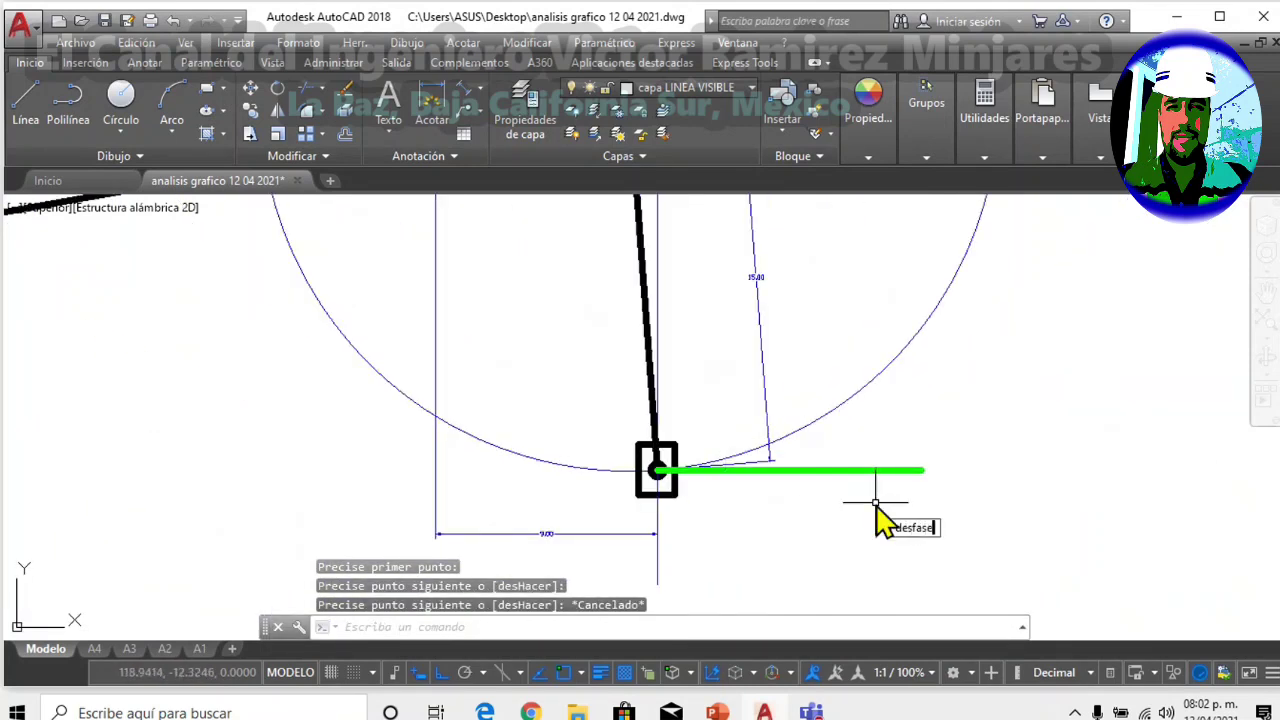
Offset the green slider line 3 units upward.
key(Return)
text(3)
key(Return)
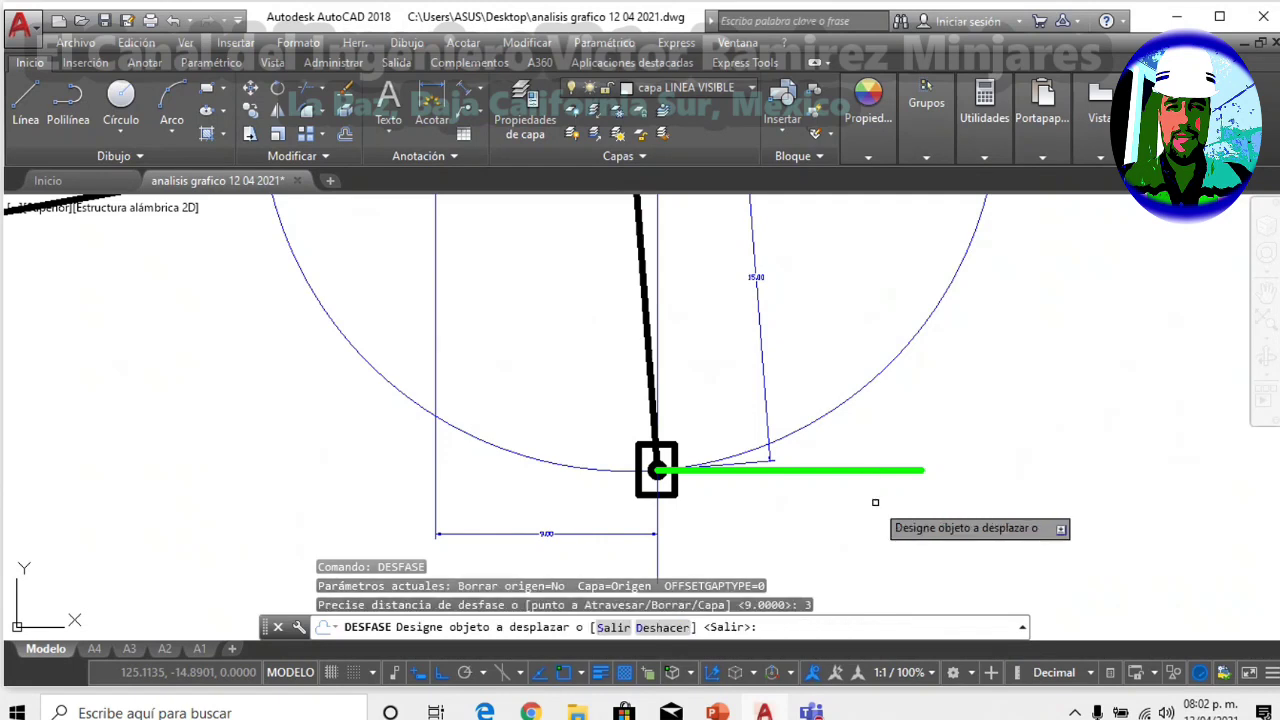
click(870, 470)
click(834, 294)
key(Escape)
scroll(740, 485, up, 1)
Copy the slider block from its pin centre onto the upper offset line.
click(551, 380)
click(677, 523)
right_click(670, 368)
click(745, 415)
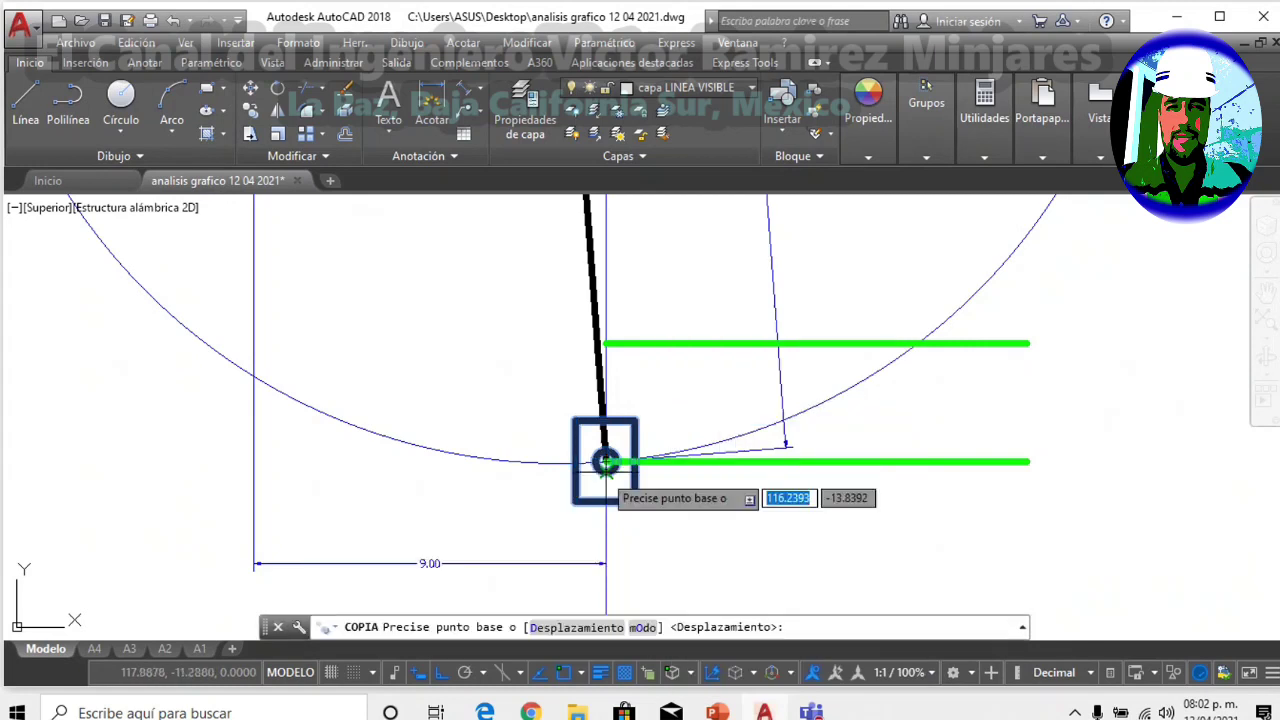
scroll(605, 445, up, 4)
click(602, 433)
scroll(602, 433, down, 4)
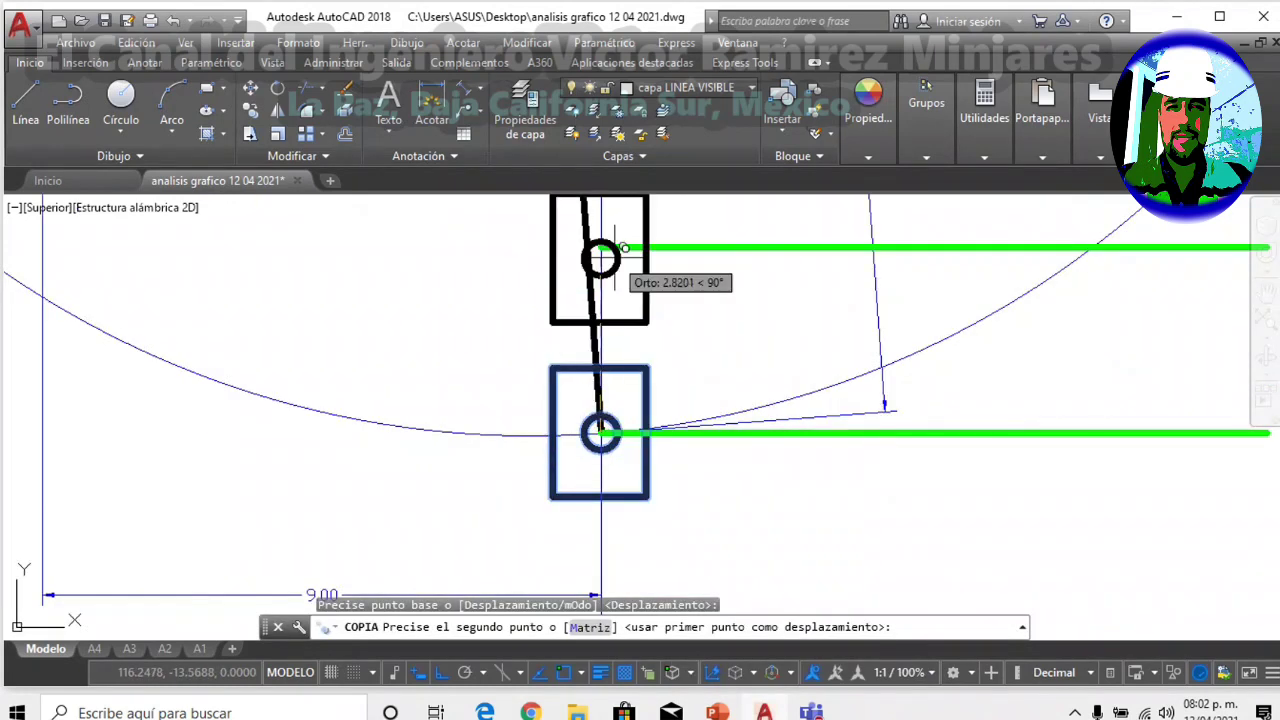
click(600, 258)
scroll(590, 320, up, 5)
scroll(605, 380, down, 8)
key(Escape)
scroll(621, 372, down, 3)
mouse_move(594, 300)
middle_down()
mouse_move(583, 450)
mouse_move(569, 325)
mouse_move(530, 396)
middle_up()
click(640, 320)
Make the raised slider block copy green through its Properties.
click(566, 299)
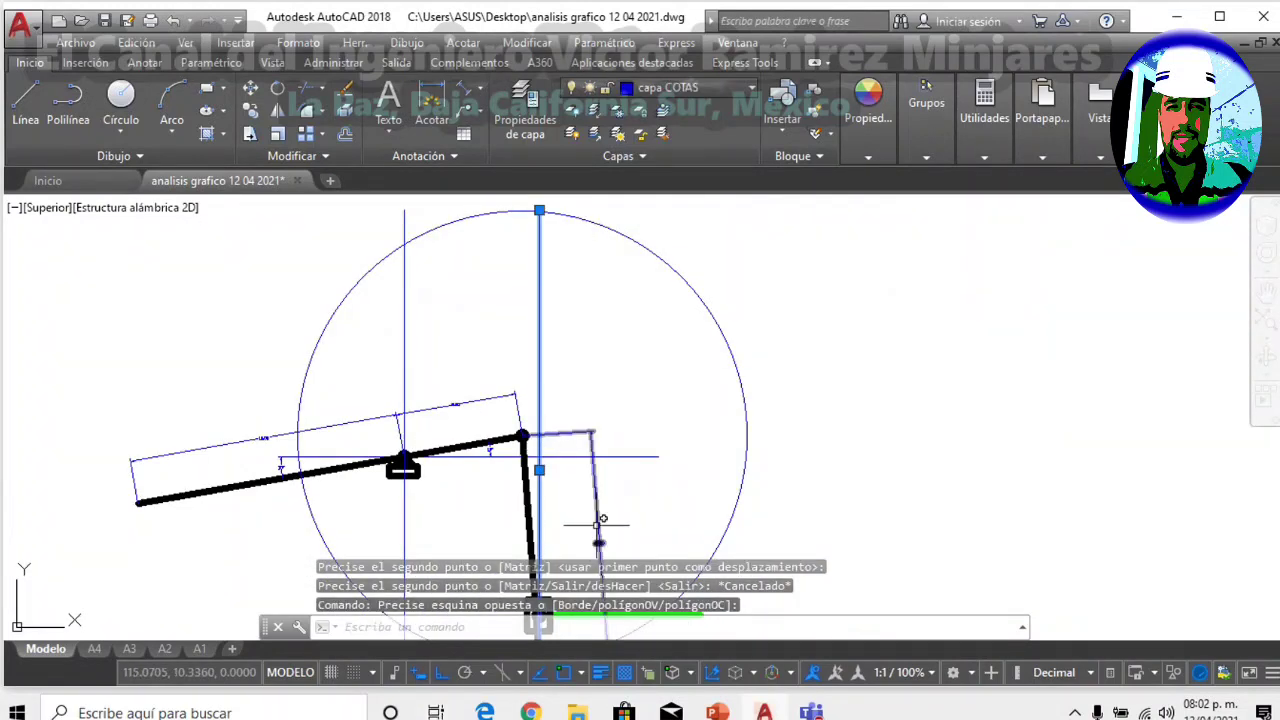
key(Escape)
scroll(603, 509, up, 2)
scroll(610, 470, up, 2)
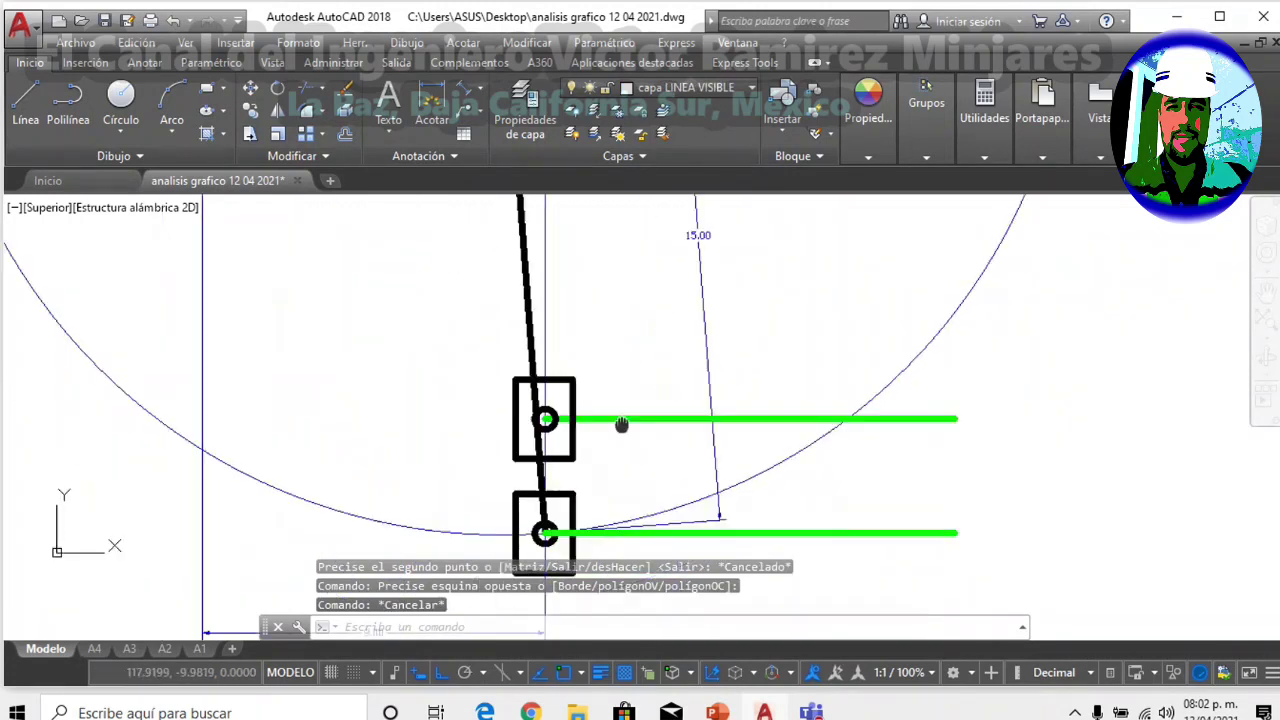
scroll(620, 423, up, 2)
click(512, 326)
click(657, 443)
right_click(644, 322)
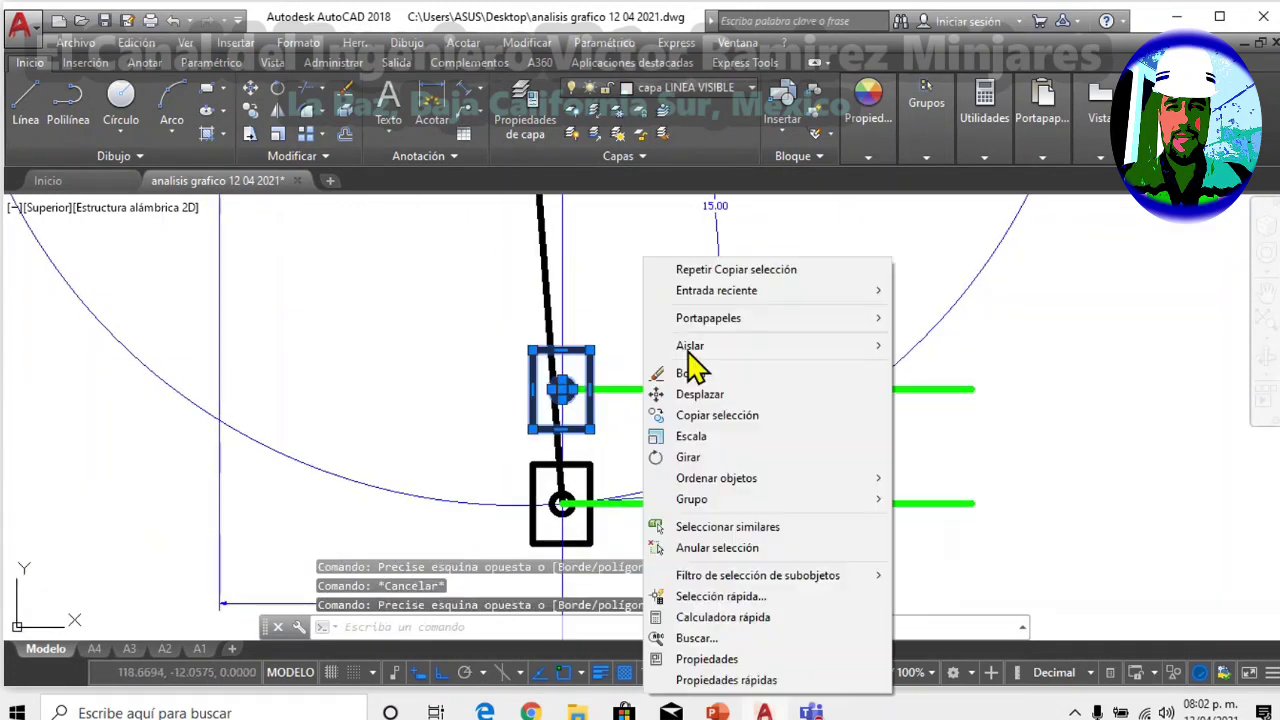
click(735, 659)
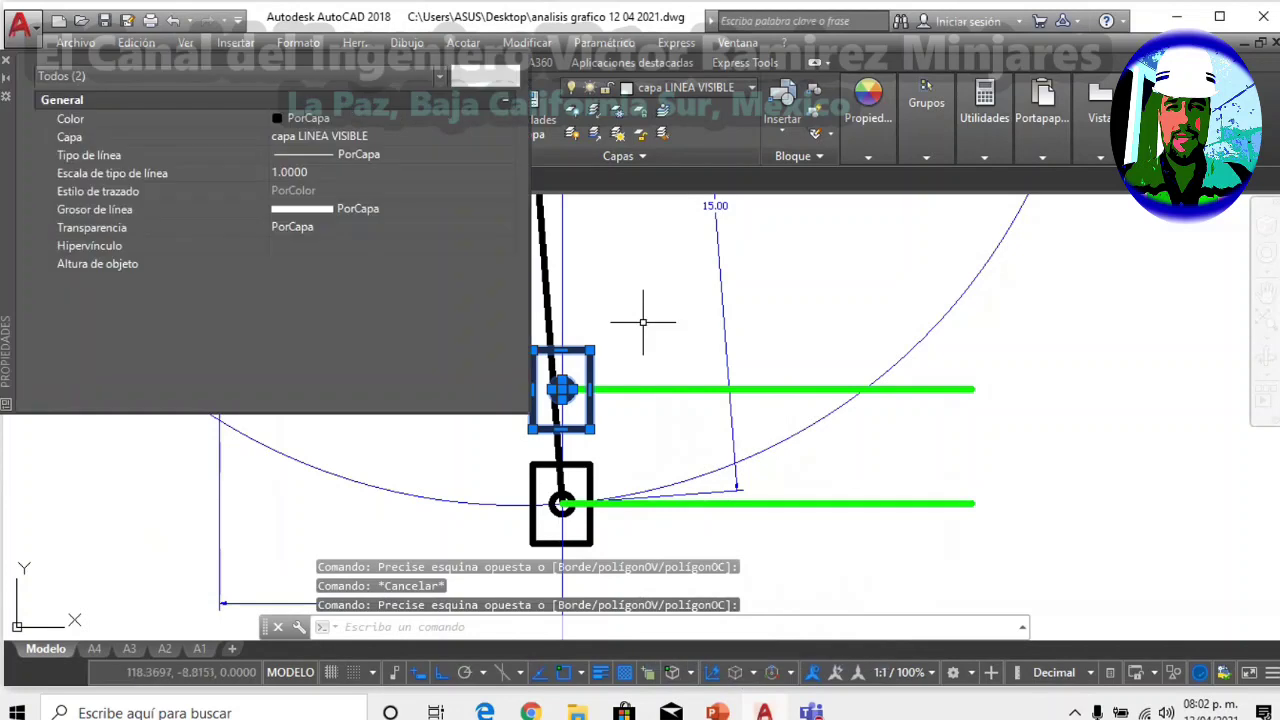
click(408, 126)
click(337, 206)
Erase the two green helper lines.
click(914, 400)
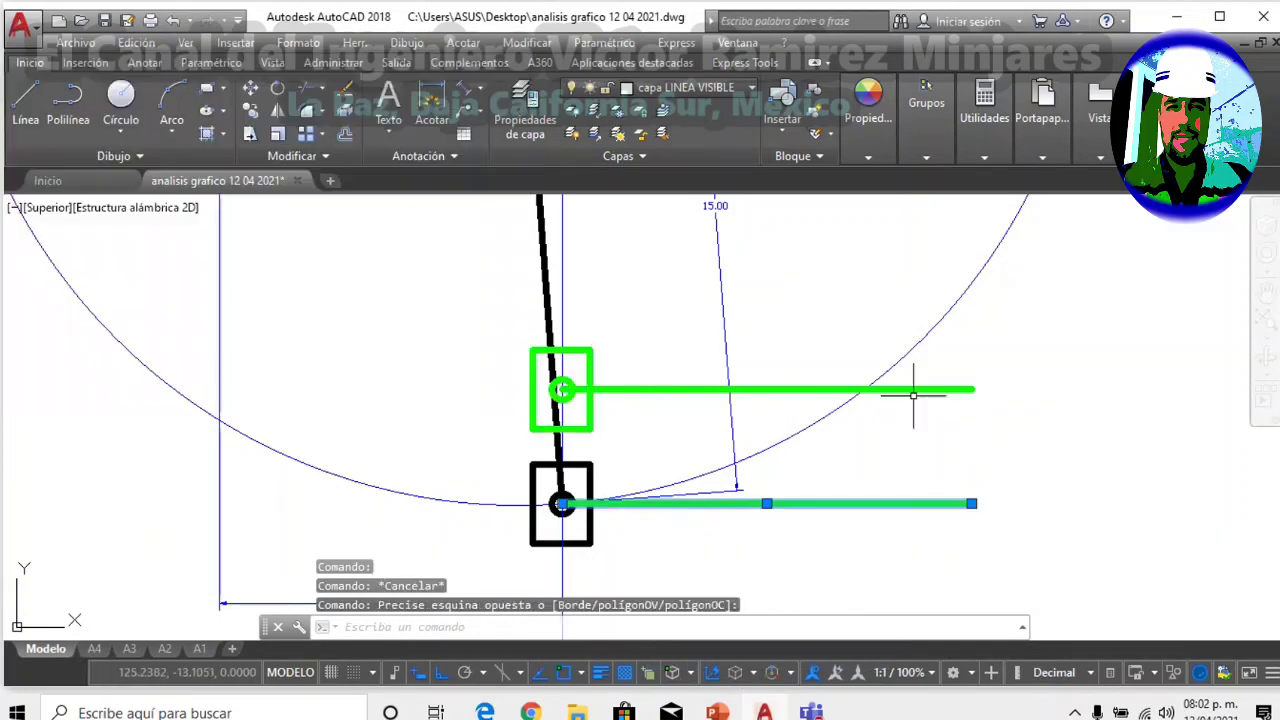
right_click(917, 389)
click(950, 371)
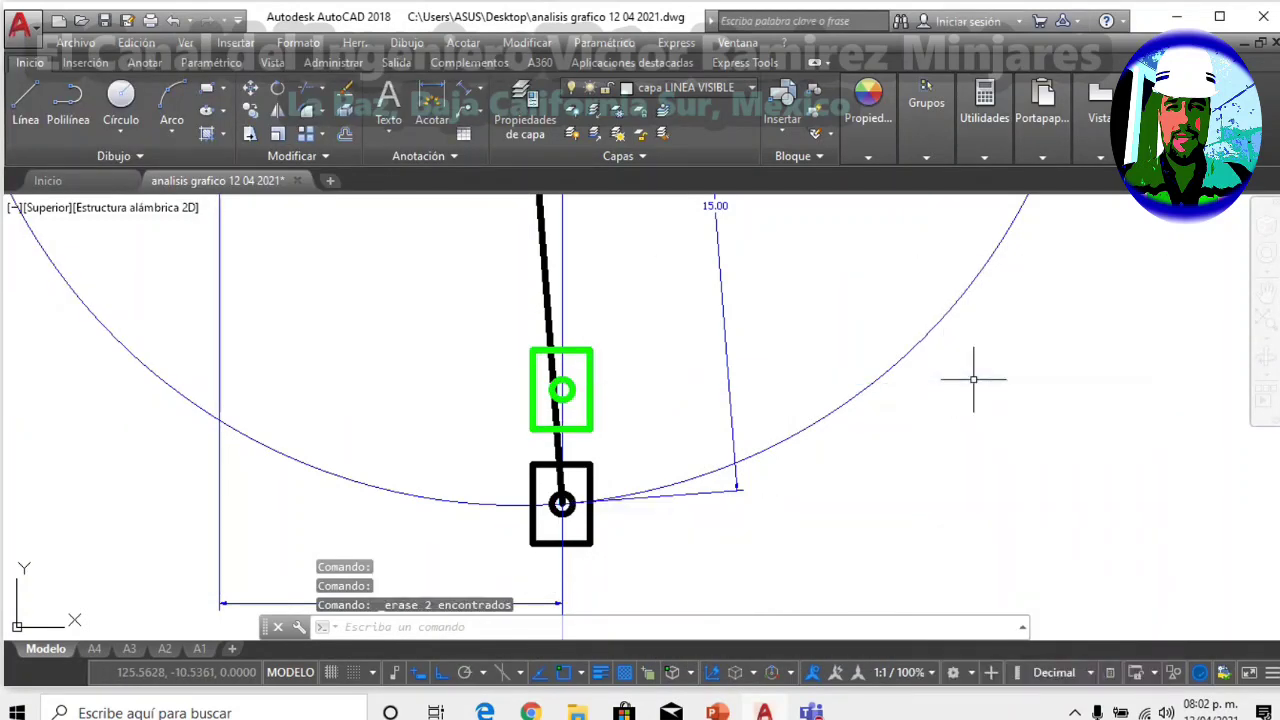
Add a 3.00 vertical linear dimension between the lower and upper pin centres.
click(477, 88)
click(500, 92)
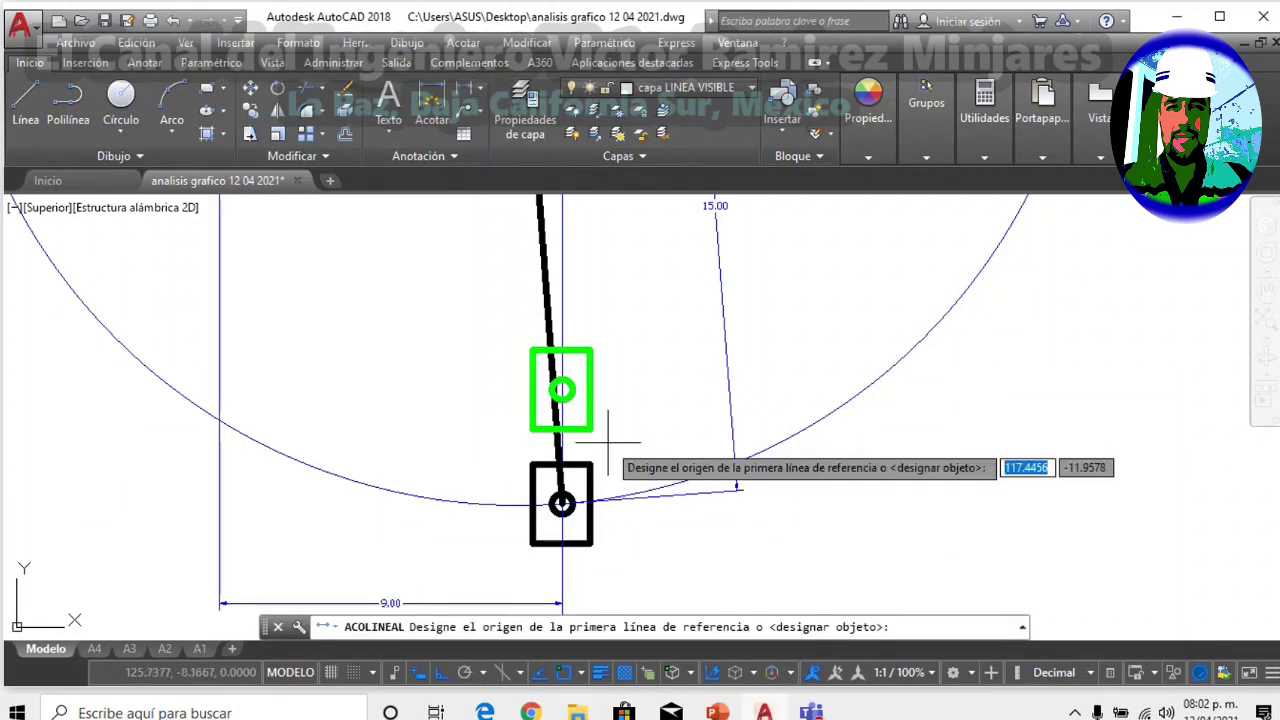
scroll(608, 436, up, 2)
click(531, 359)
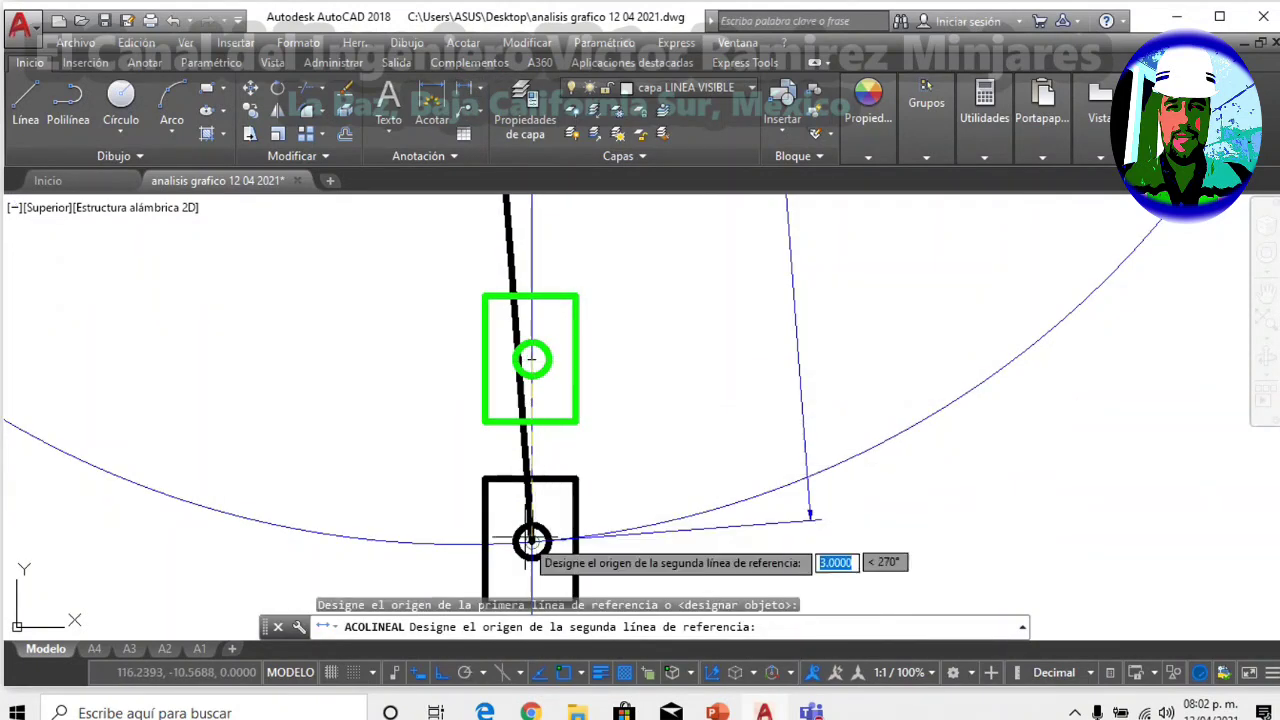
click(531, 541)
click(852, 451)
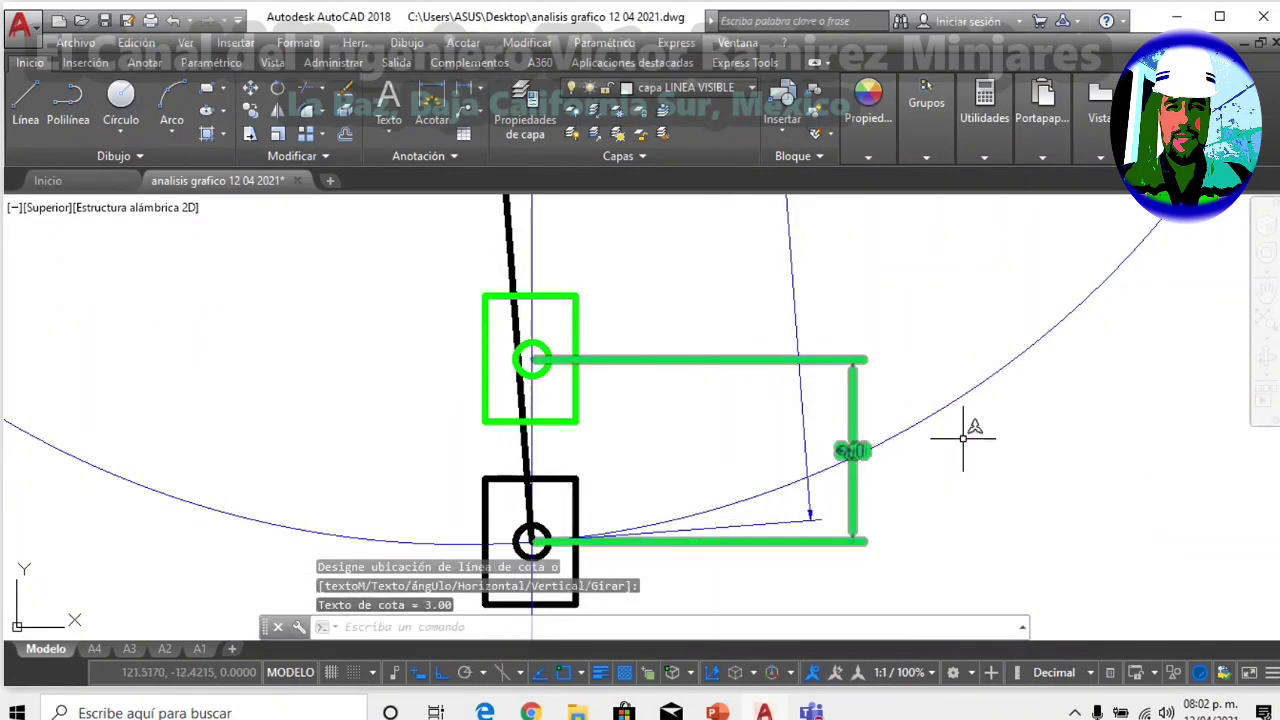
click(917, 357)
click(868, 110)
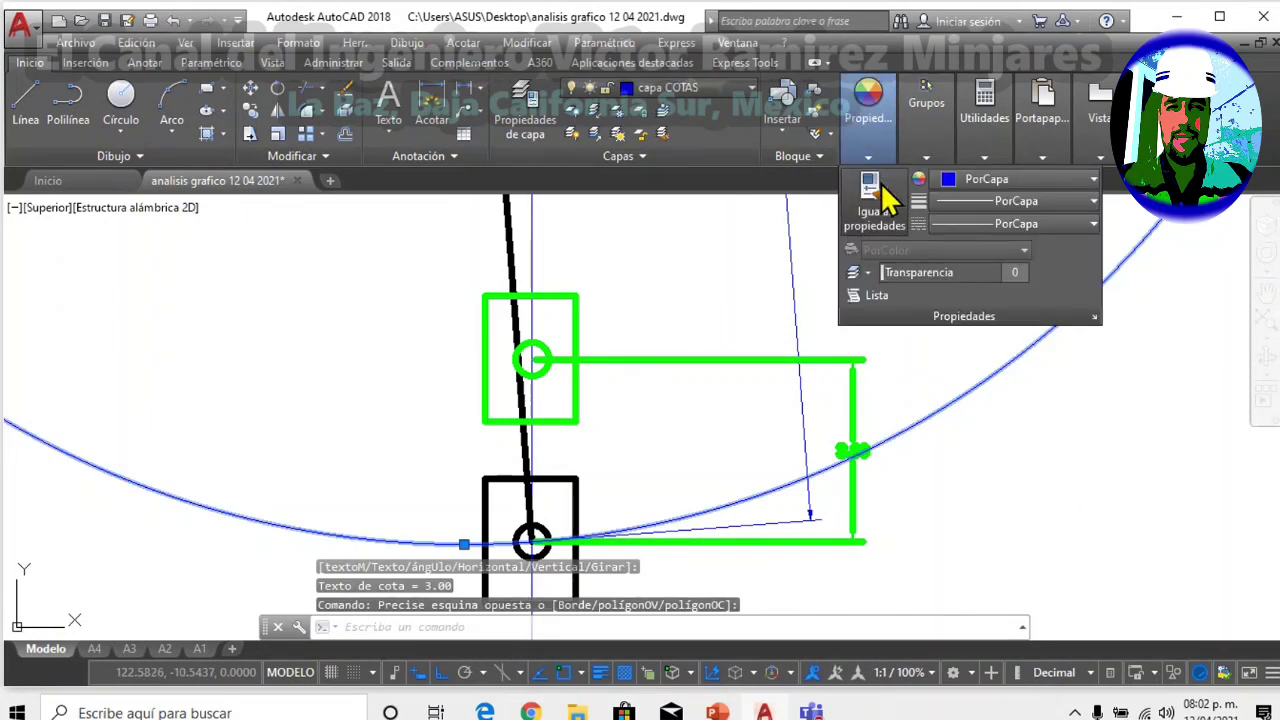
click(870, 195)
click(870, 388)
click(851, 355)
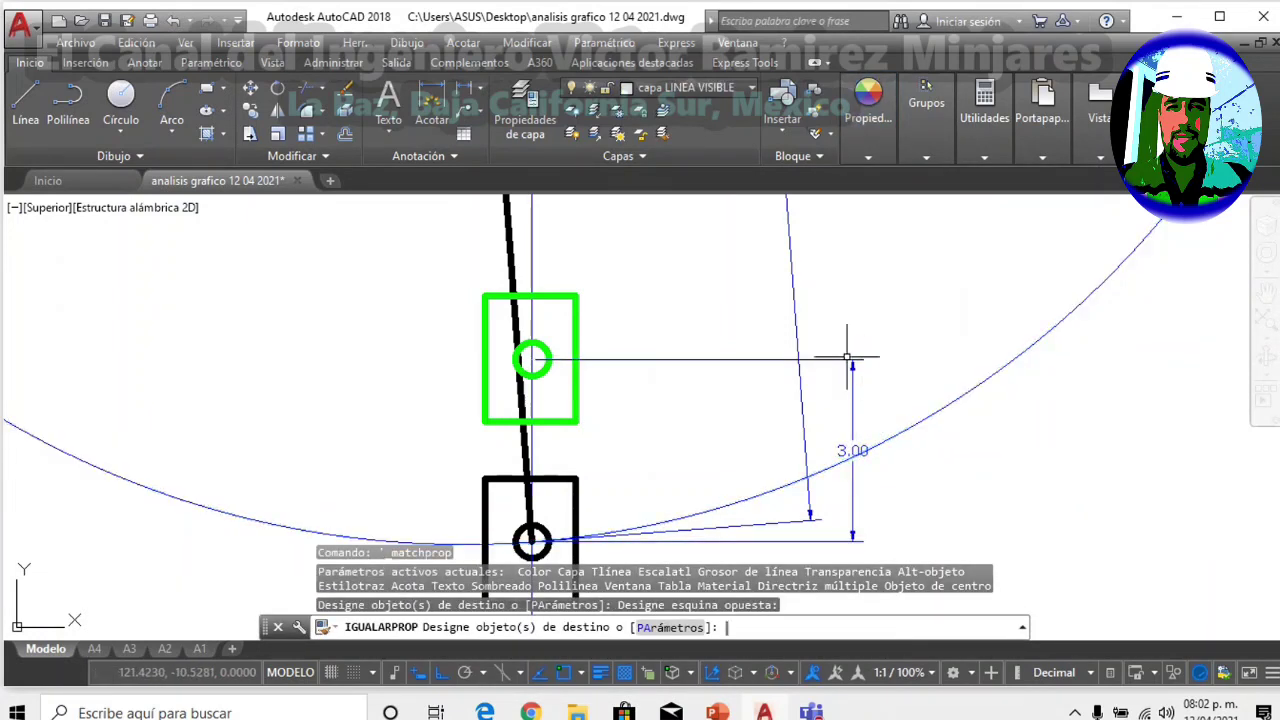
scroll(855, 456, up, 2)
scroll(852, 456, up, 1)
scroll(850, 450, down, 2)
scroll(780, 420, down, 2)
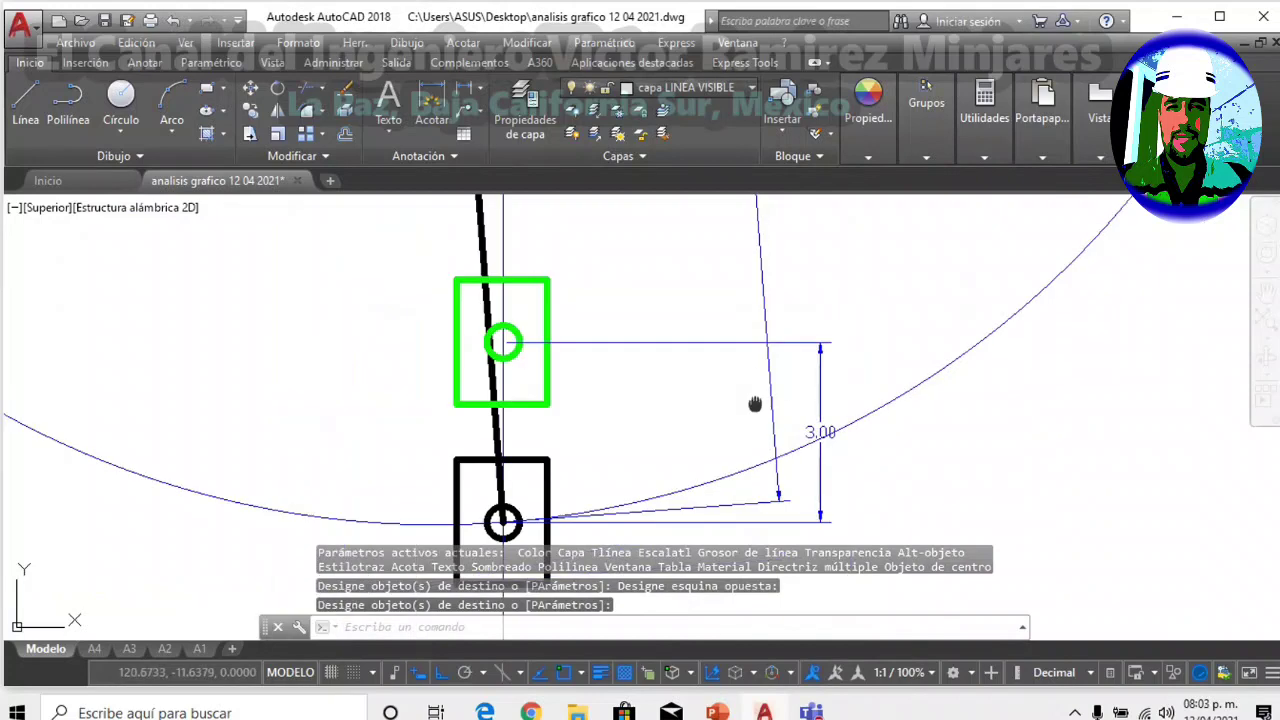
scroll(757, 406, down, 1)
middle_drag(757, 406, 775, 547)
scroll(719, 448, down, 2)
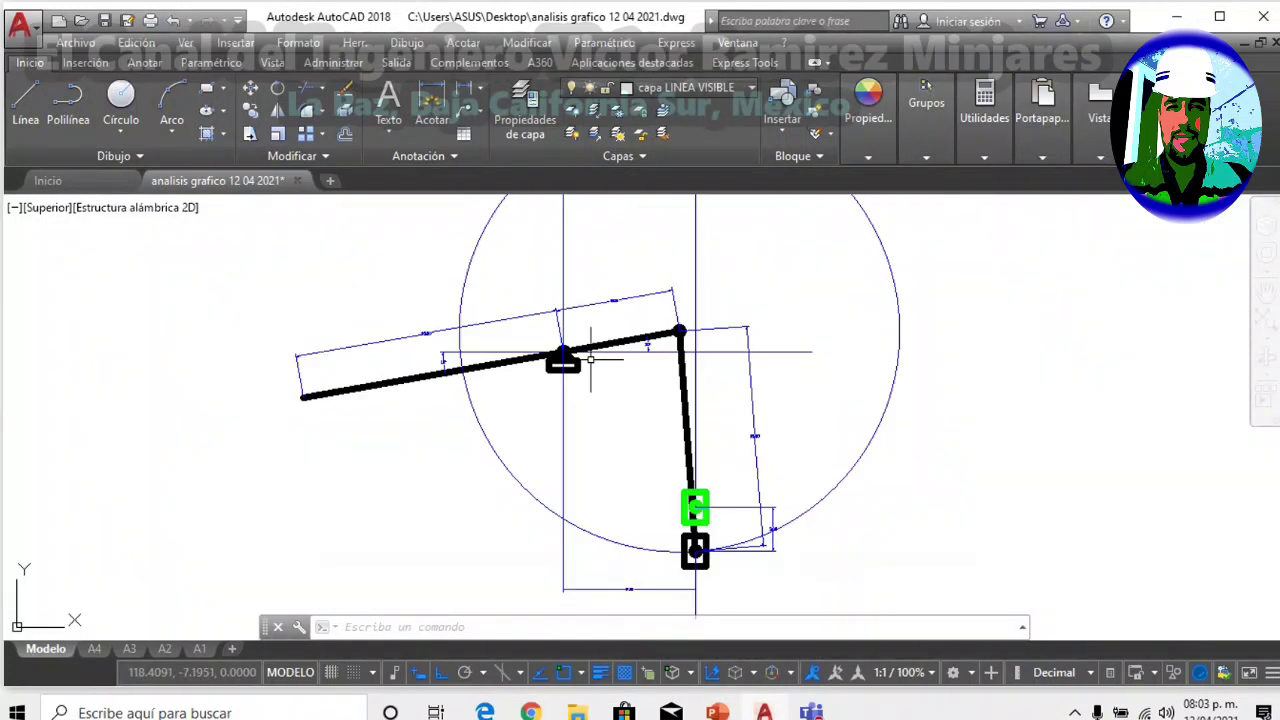
scroll(590, 360, up, 2)
scroll(610, 382, up, 3)
scroll(398, 262, up, 2)
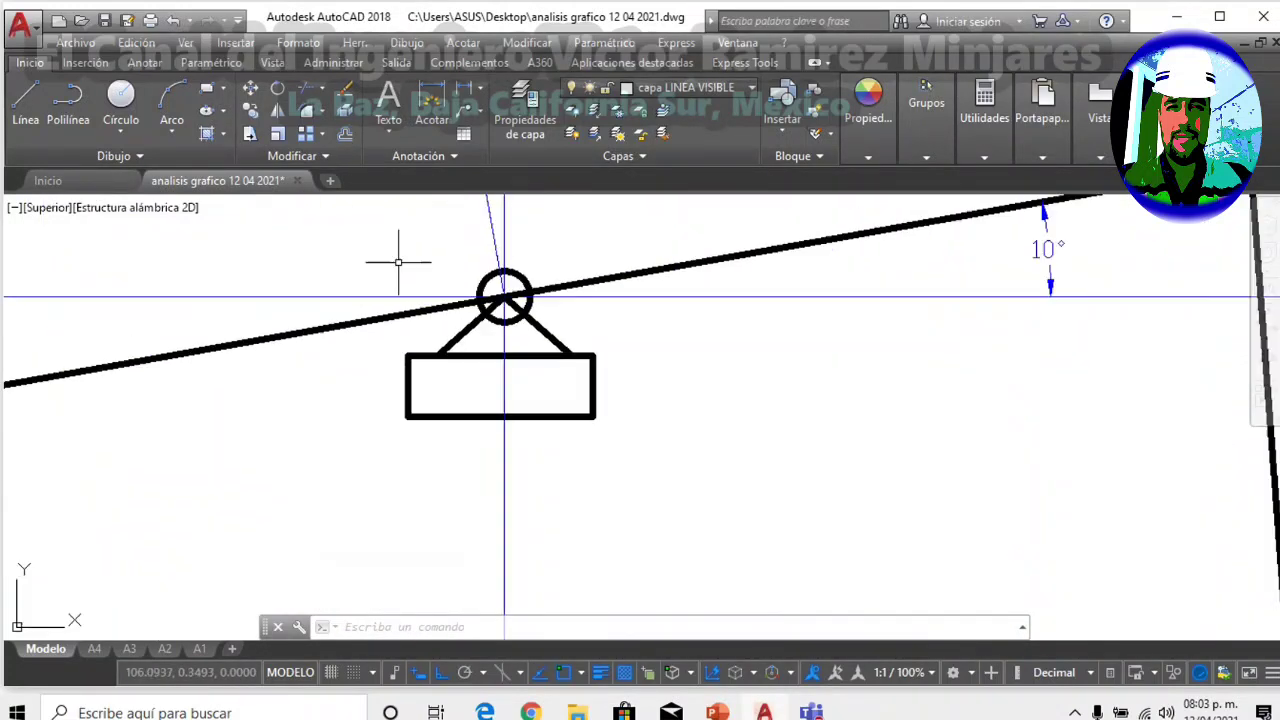
click(364, 242)
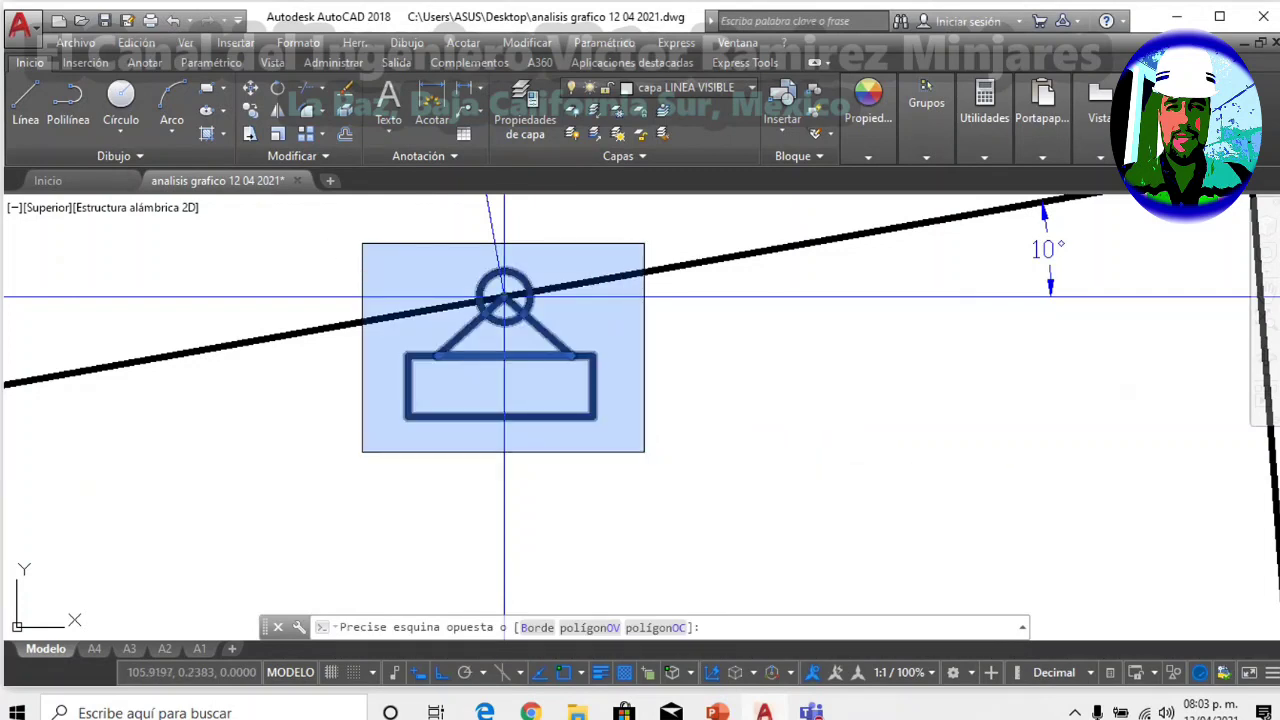
click(594, 457)
scroll(644, 449, down, 3)
scroll(643, 430, up, 2)
scroll(640, 420, down, 4)
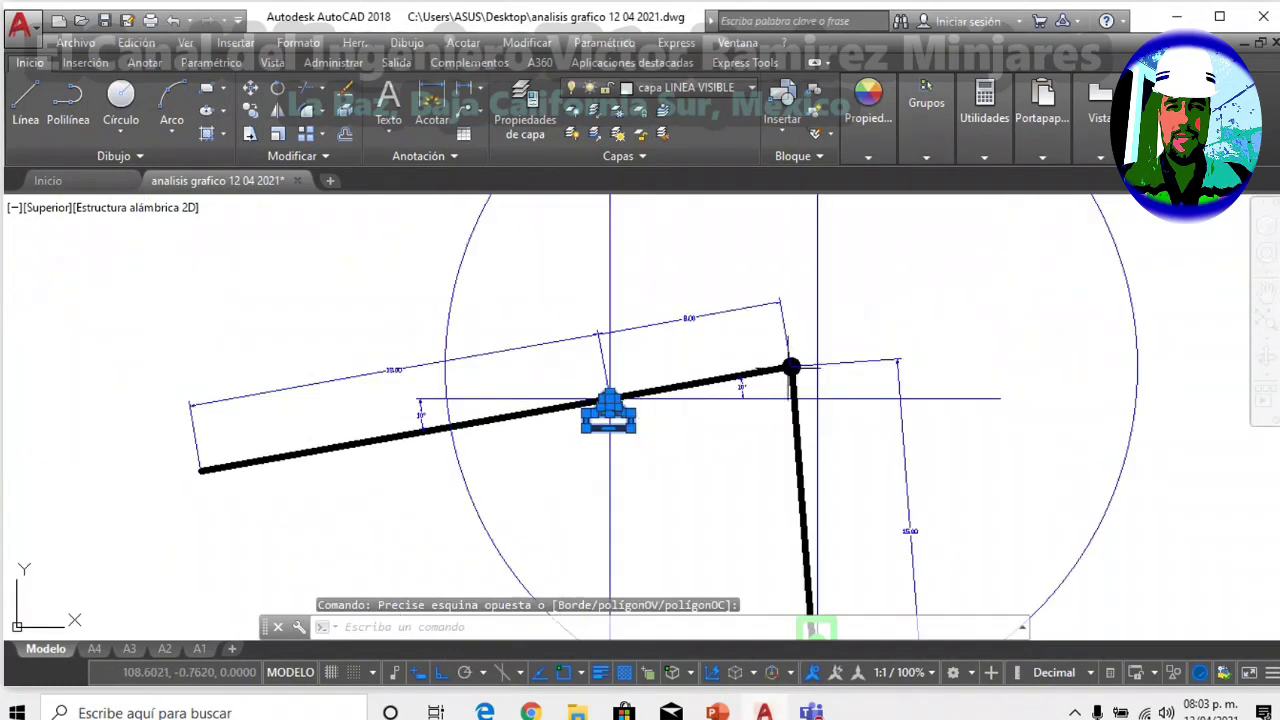
scroll(792, 362, up, 5)
scroll(720, 320, down, 4)
key(Escape)
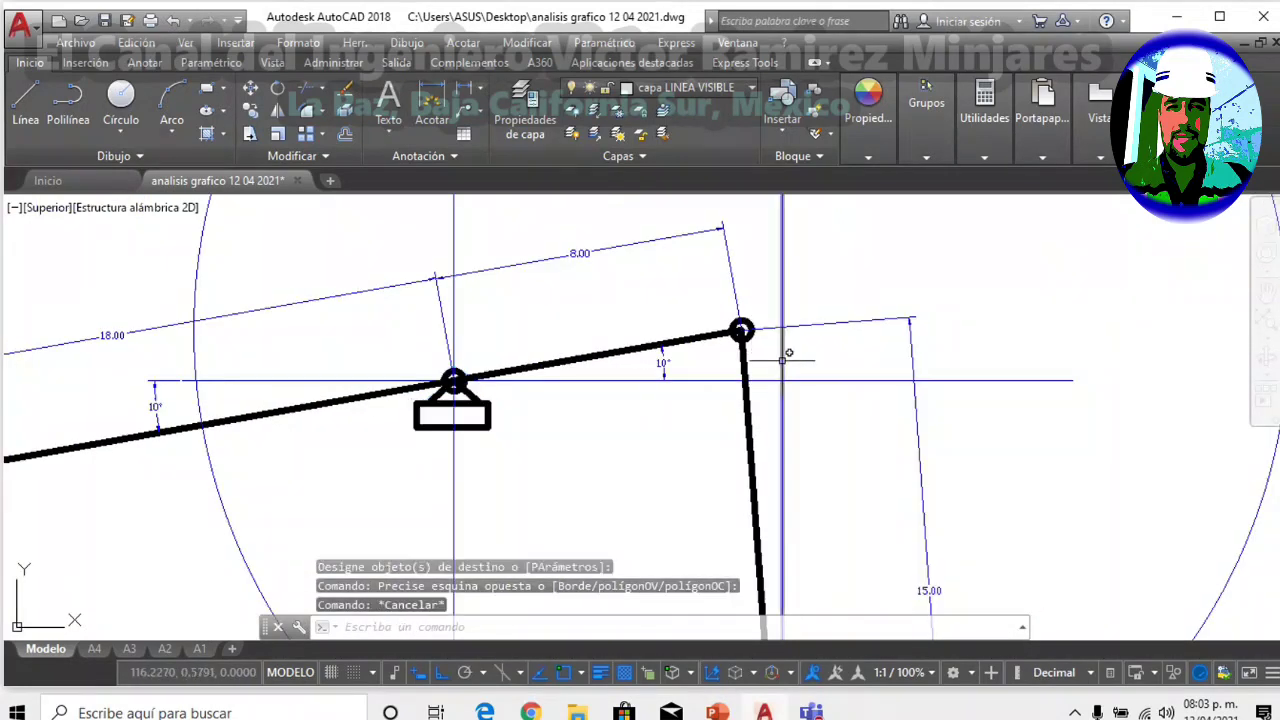
scroll(784, 380, down, 2)
middle_drag(836, 499, 678, 364)
scroll(658, 451, up, 2)
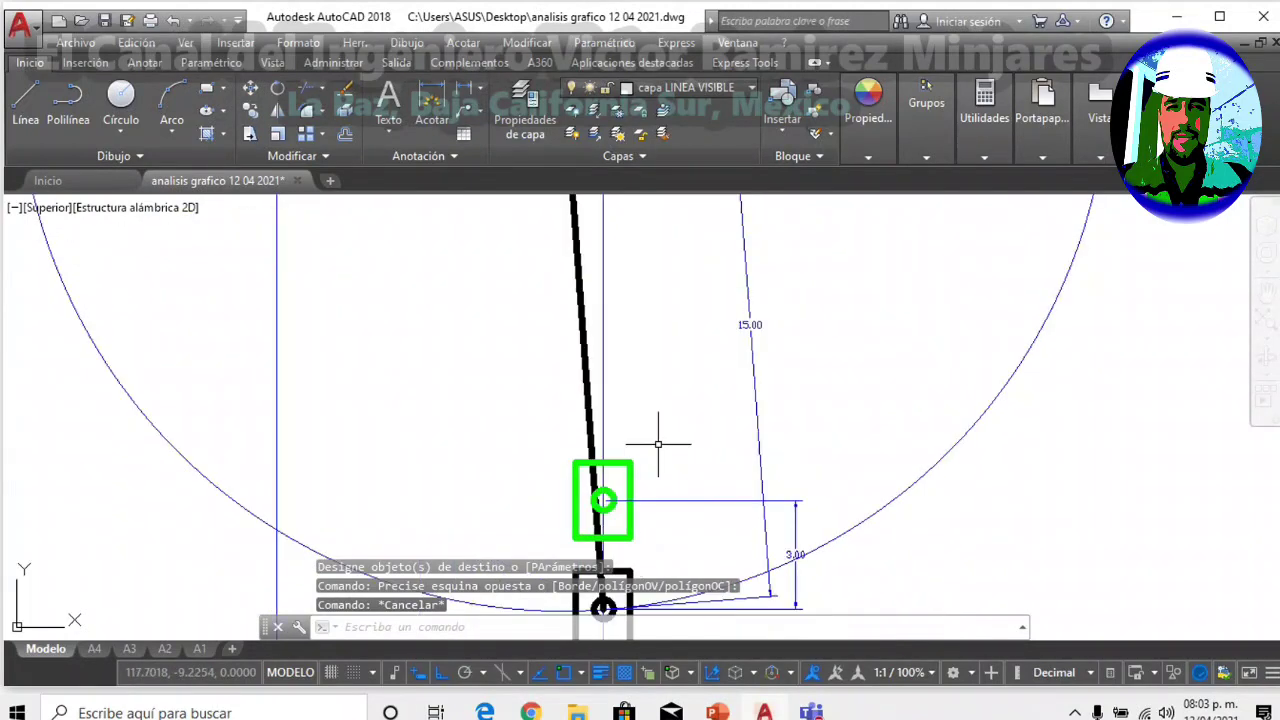
scroll(658, 444, down, 2)
mouse_move(663, 449)
middle_down()
mouse_move(663, 371)
mouse_move(653, 399)
mouse_move(648, 380)
mouse_move(643, 457)
mouse_move(640, 378)
middle_up()
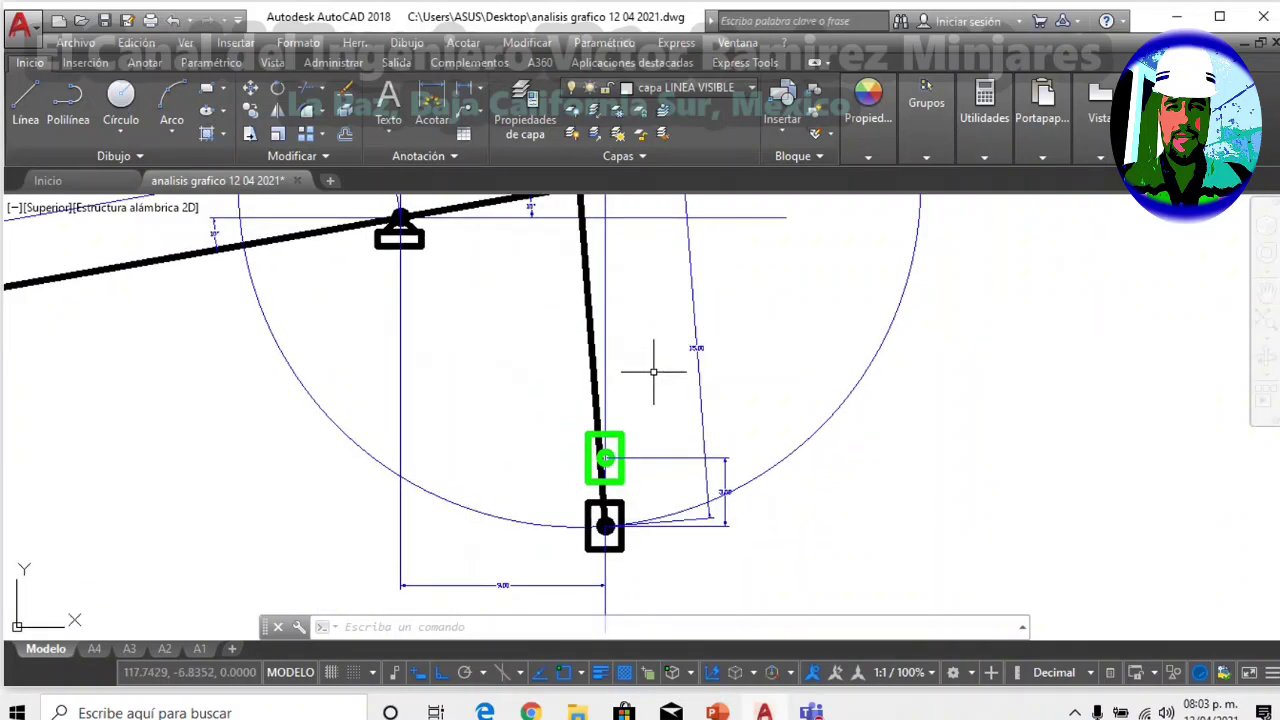
scroll(651, 351, down, 2)
scroll(640, 384, up, 2)
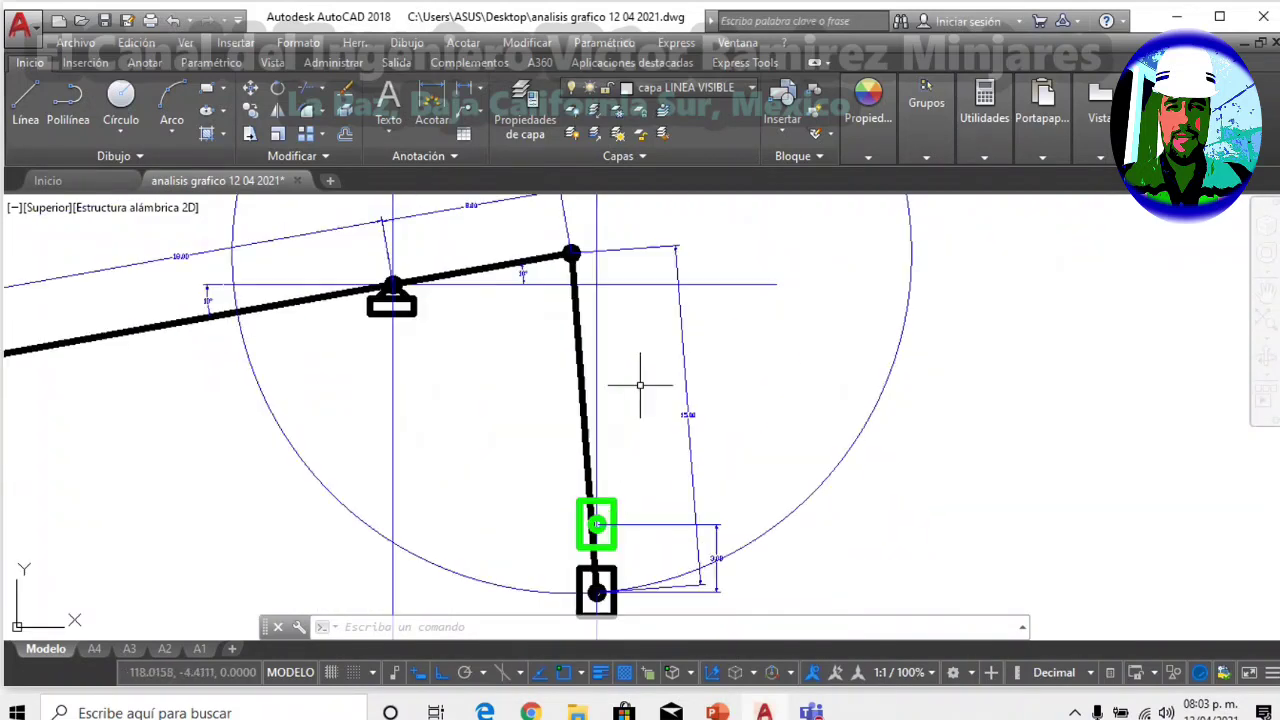
scroll(600, 524, up, 2)
scroll(615, 495, down, 2)
scroll(632, 464, up, 2)
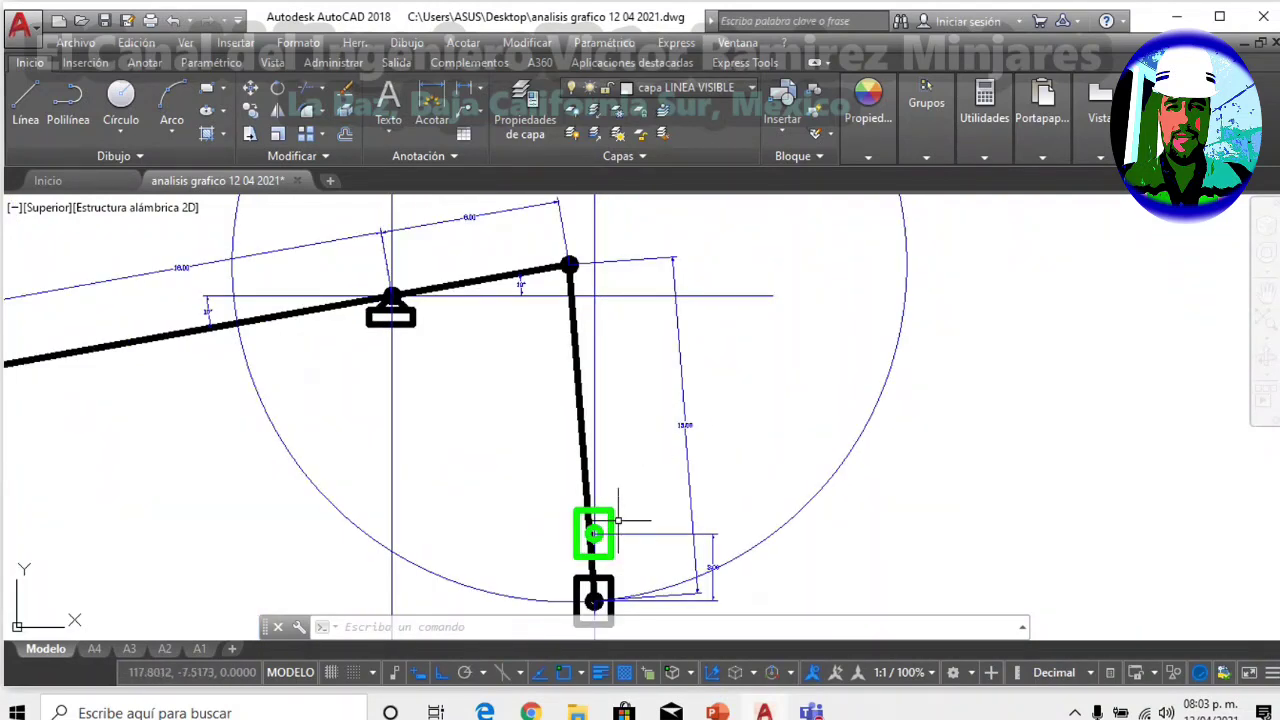
scroll(610, 465, up, 1)
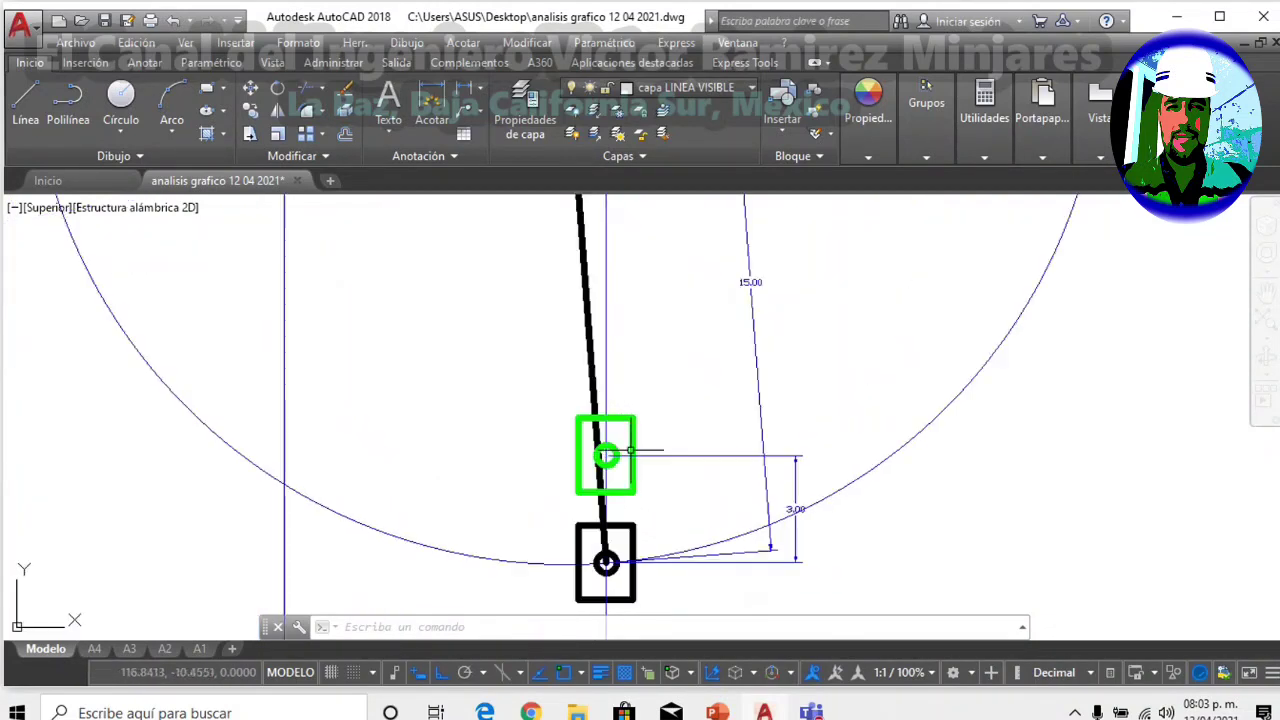
scroll(607, 459, down, 1)
scroll(600, 462, up, 2)
scroll(600, 457, down, 1)
scroll(646, 357, down, 1)
Draw a radius-15 circle centred on the green slider block's pin.
click(120, 100)
scroll(605, 500, up, 2)
scroll(545, 487, up, 1)
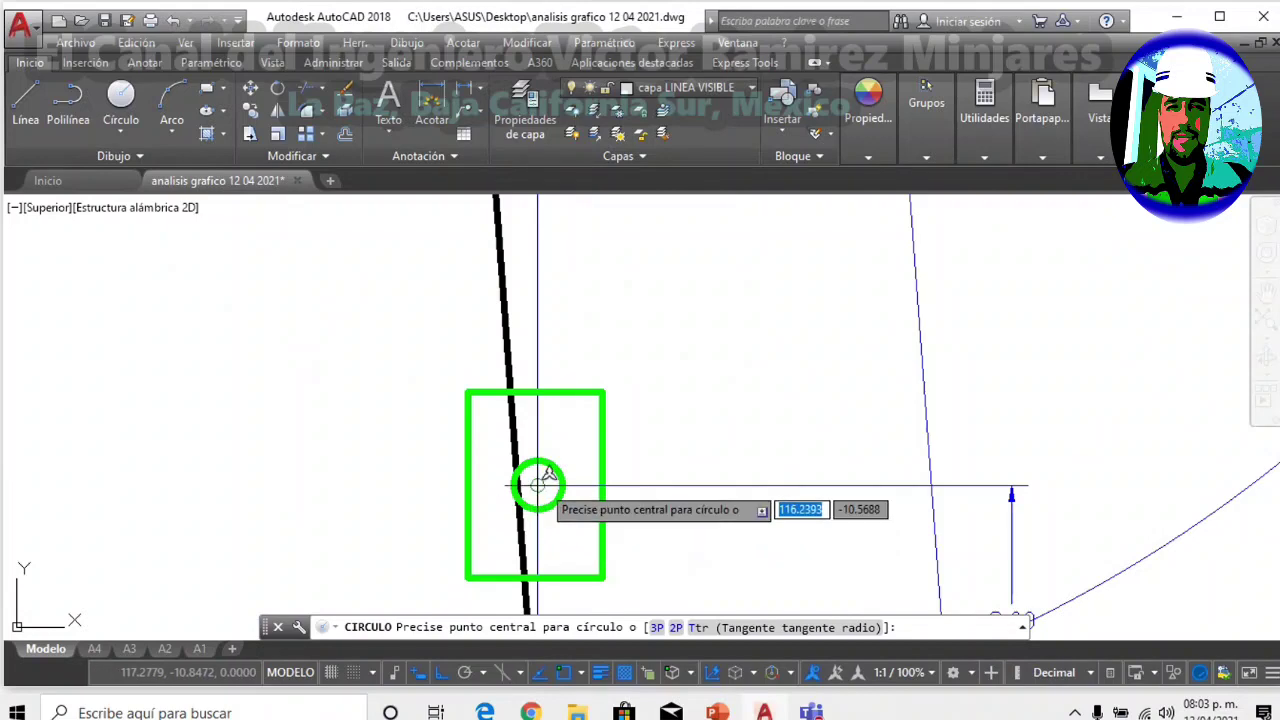
scroll(531, 480, up, 3)
click(520, 487)
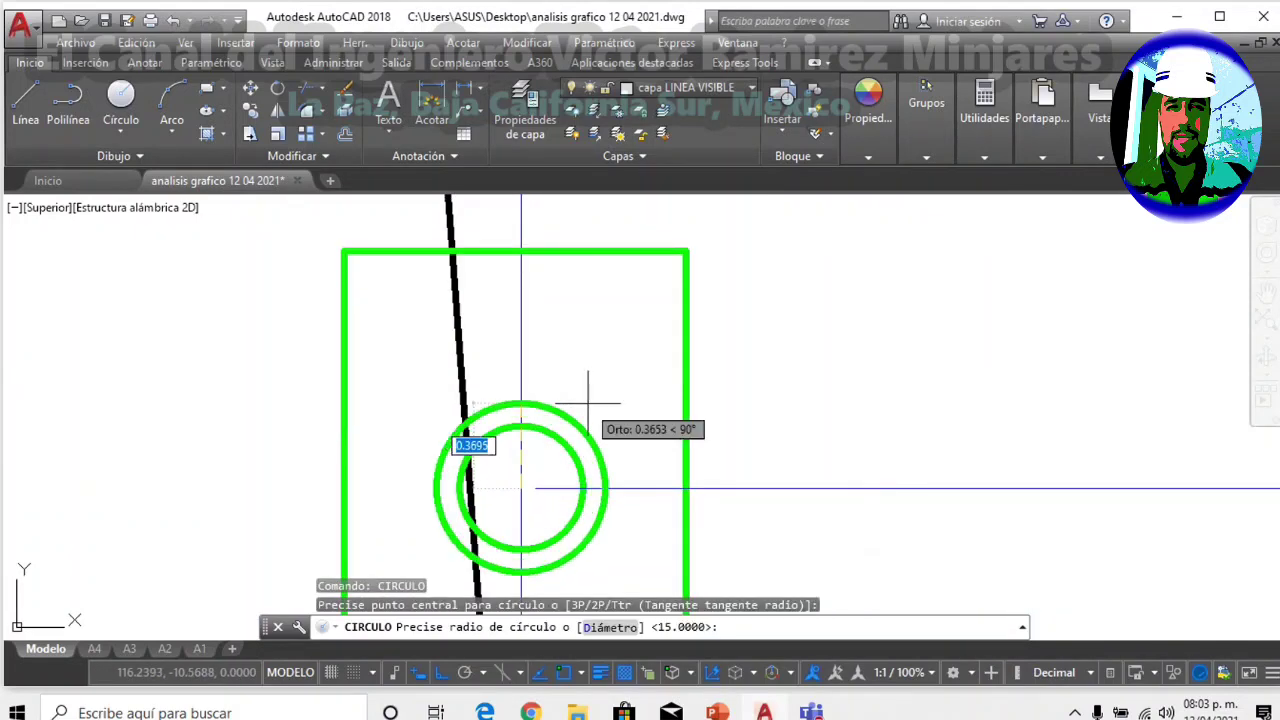
scroll(586, 400, down, 4)
text(15)
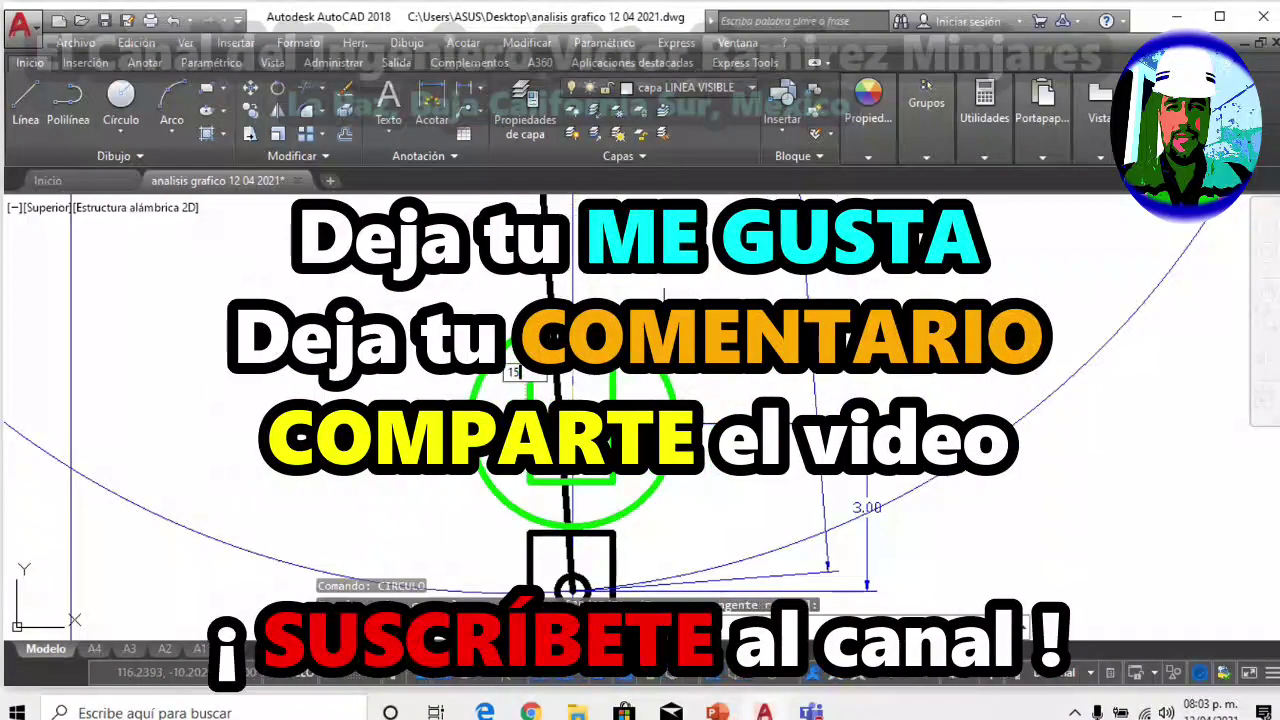
key(Return)
scroll(663, 293, up, 2)
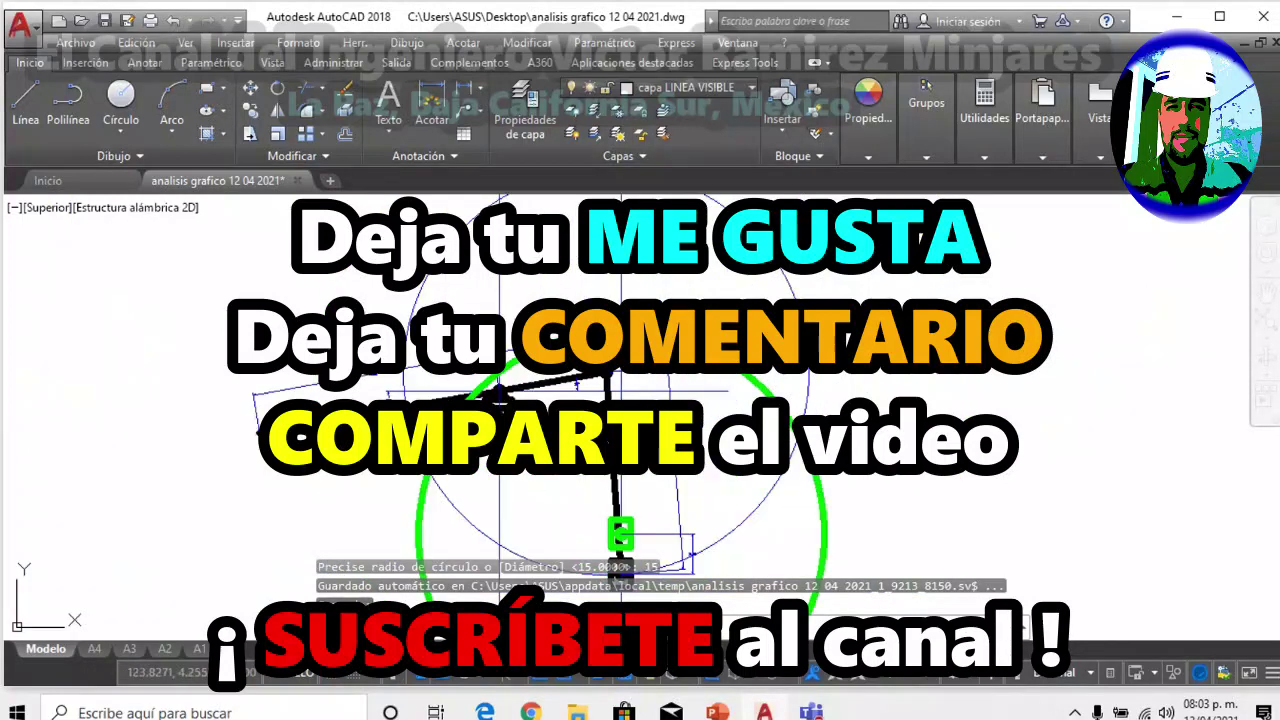
scroll(620, 537, down, 2)
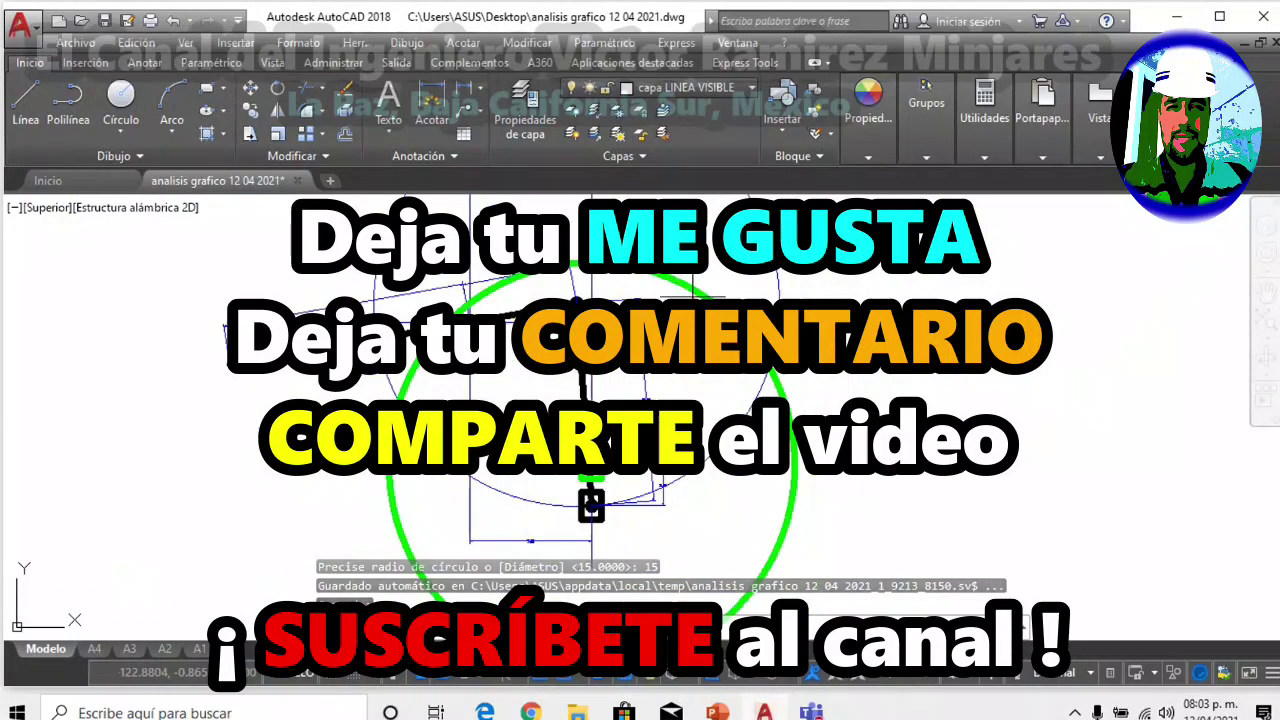
Set the new radius-15 circle's colour to yellow in Properties.
key(Return)
right_click(591, 505)
click(700, 688)
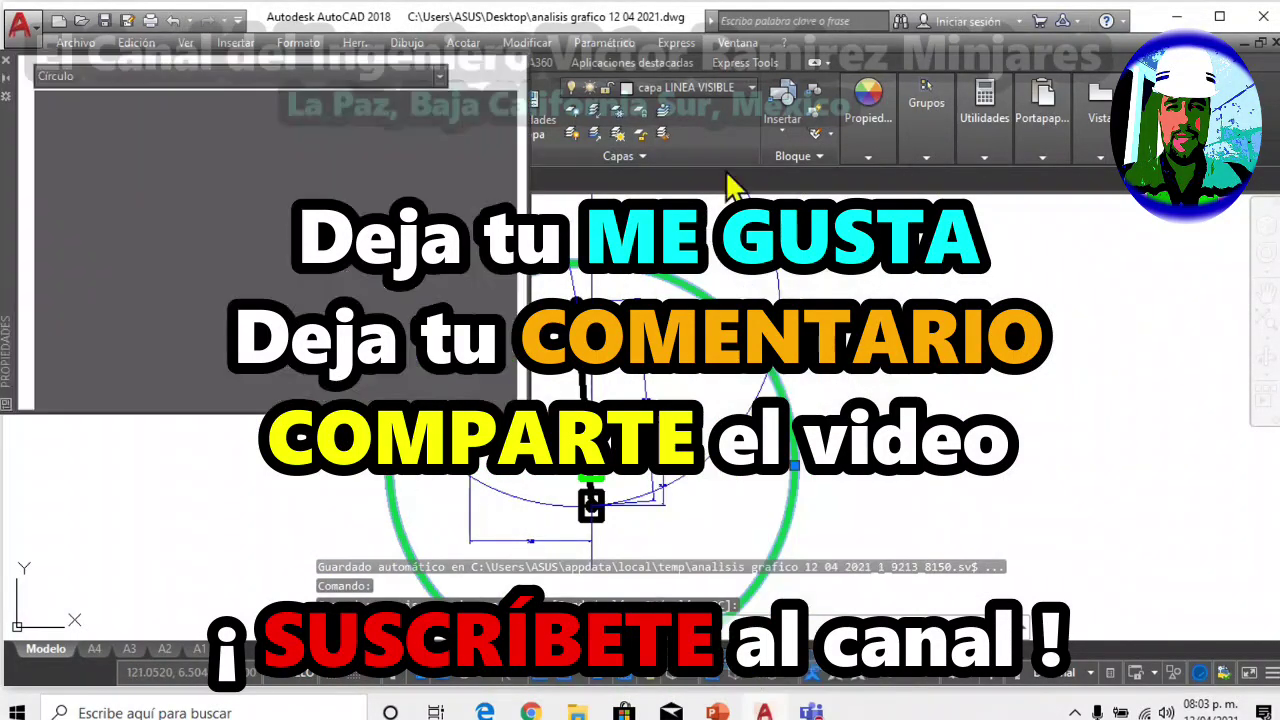
key(Escape)
scroll(666, 497, up, 2)
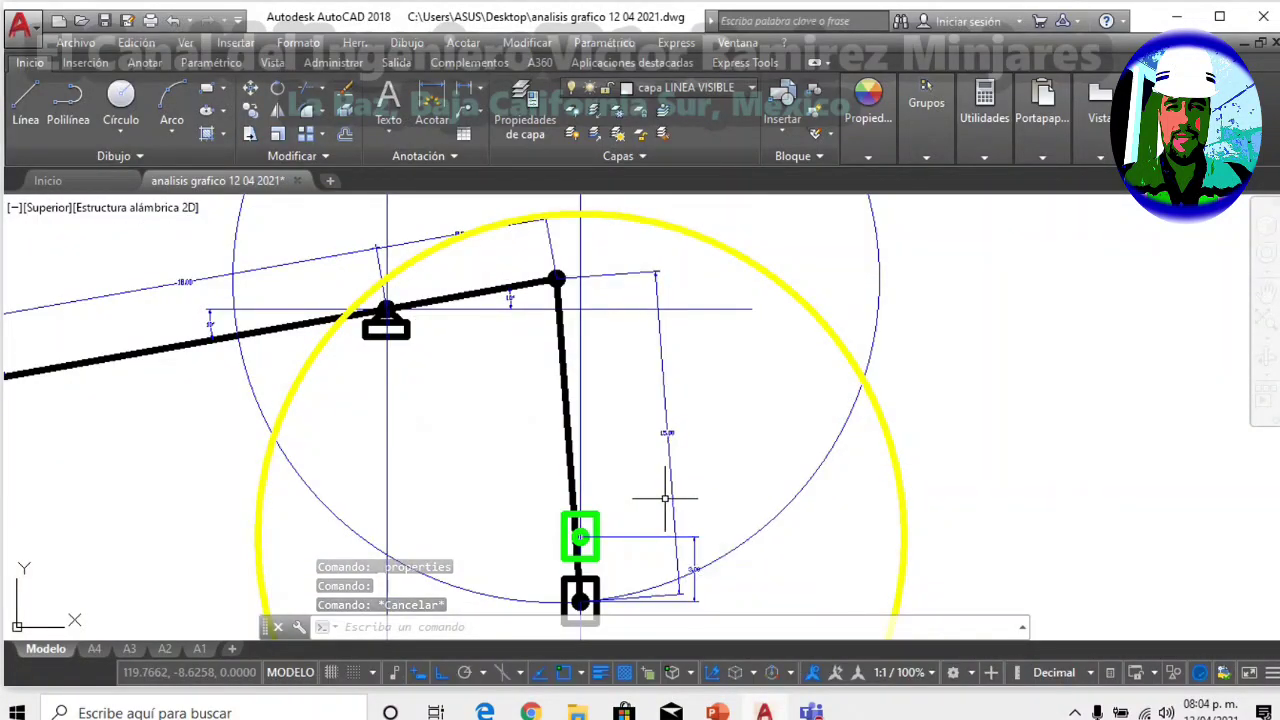
middle_drag(641, 455, 735, 452)
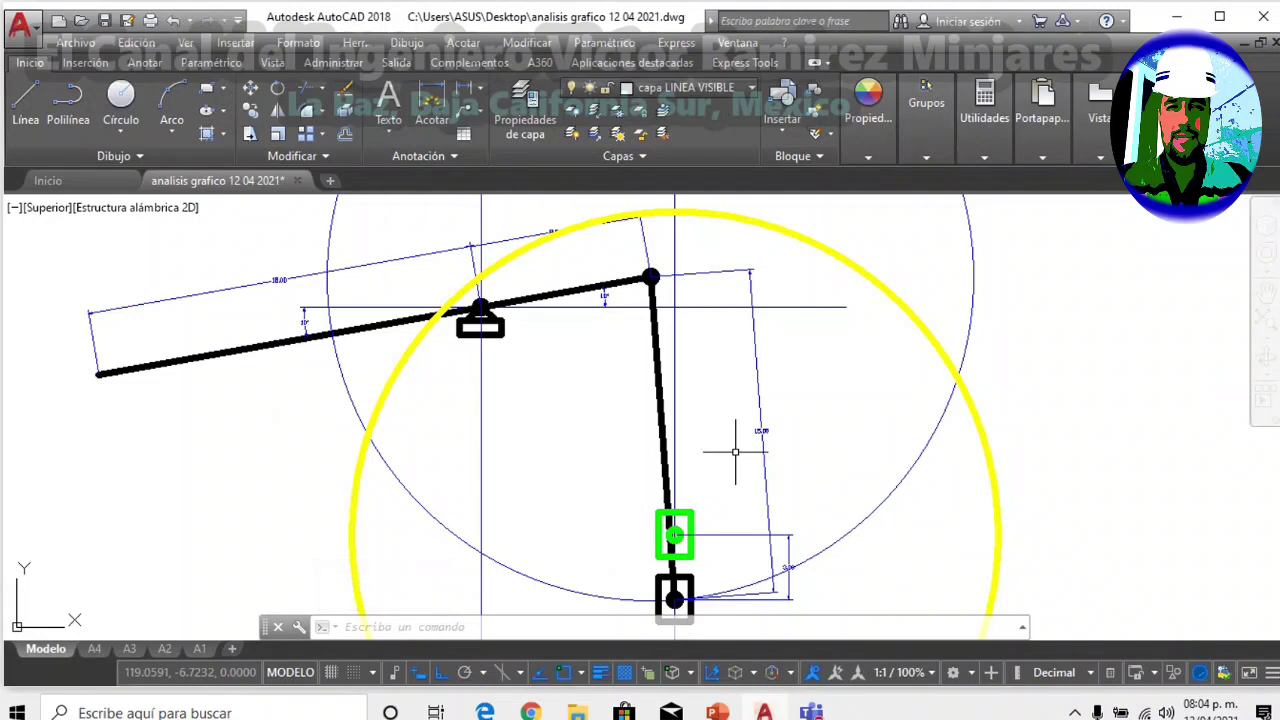
scroll(639, 311, up, 4)
middle_drag(664, 147, 669, 290)
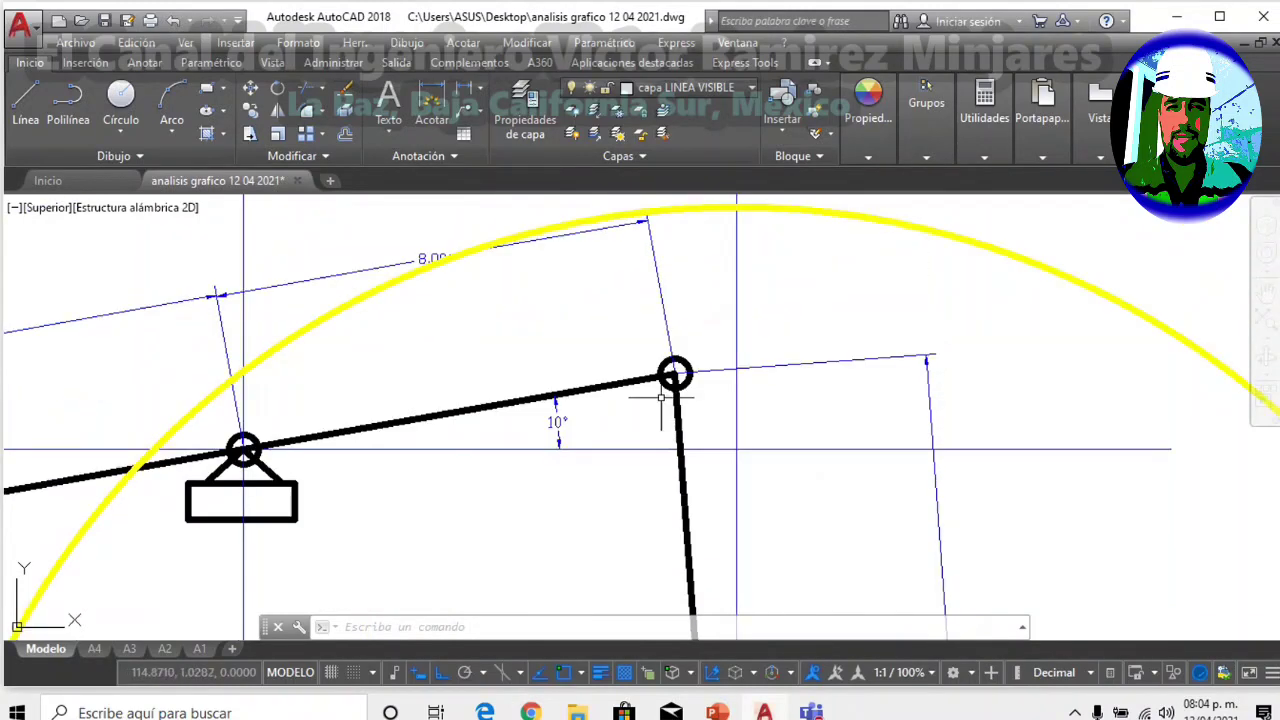
scroll(664, 290, down, 2)
scroll(648, 364, up, 2)
scroll(648, 364, down, 2)
middle_drag(579, 377, 611, 355)
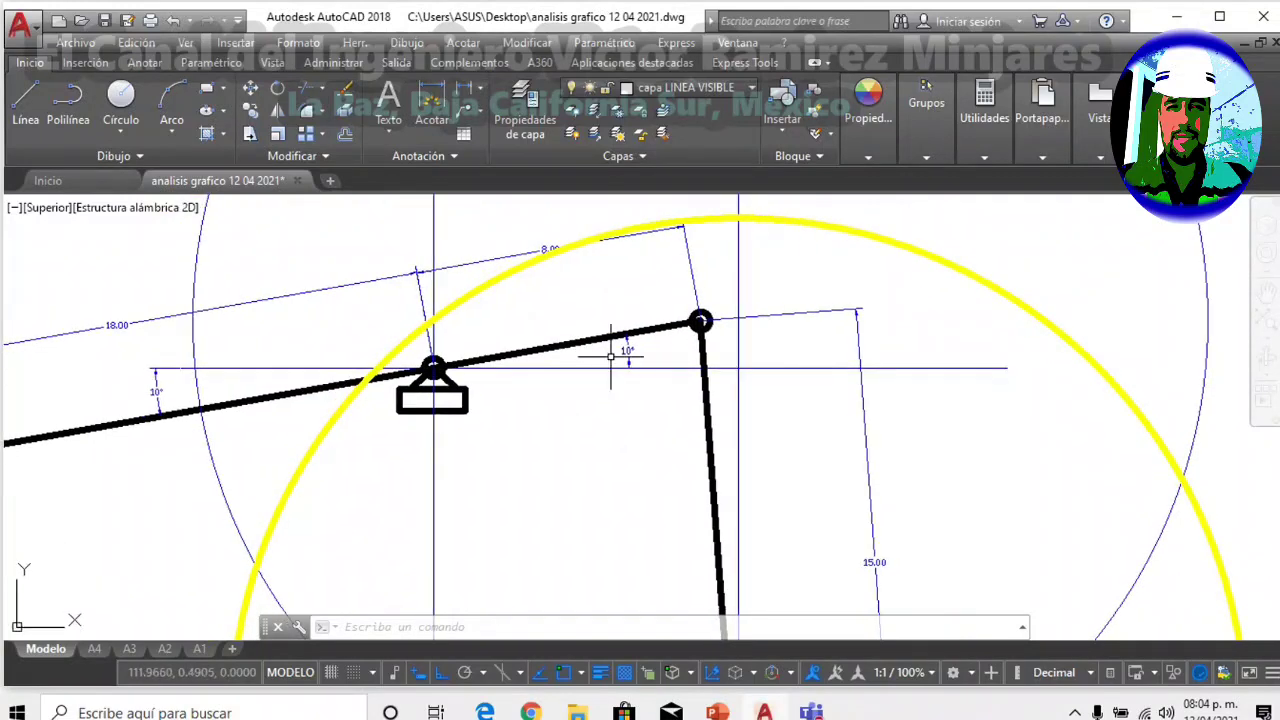
scroll(611, 356, down, 2)
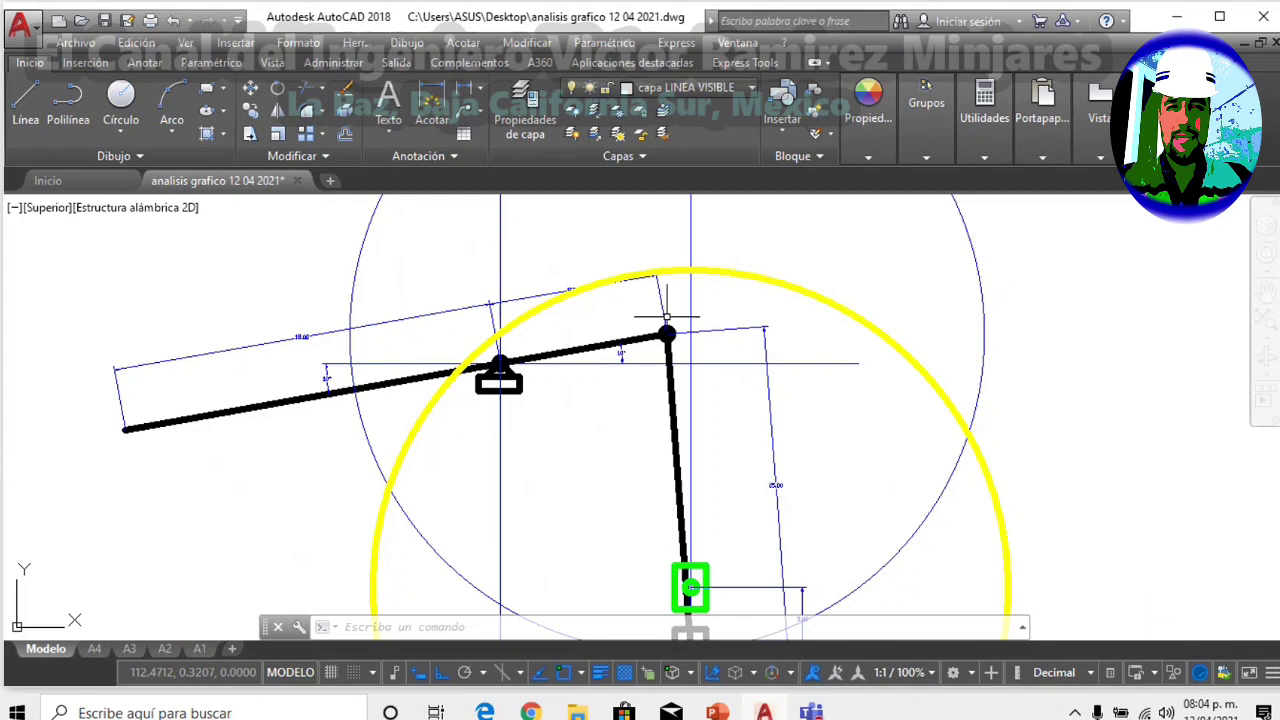
scroll(666, 318, up, 4)
middle_drag(666, 307, 600, 294)
scroll(600, 290, down, 2)
scroll(190, 400, up, 4)
scroll(590, 342, down, 4)
scroll(680, 334, up, 2)
scroll(680, 334, down, 2)
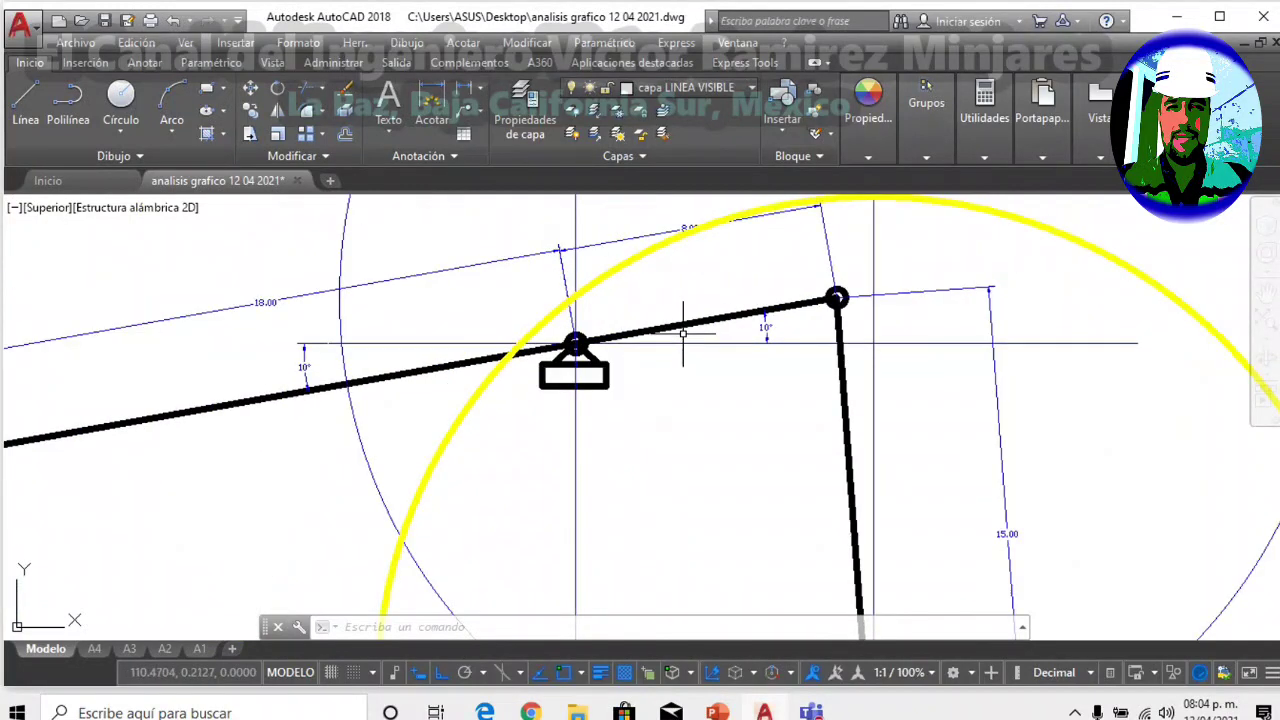
scroll(605, 352, up, 2)
scroll(640, 270, up, 2)
scroll(644, 311, down, 4)
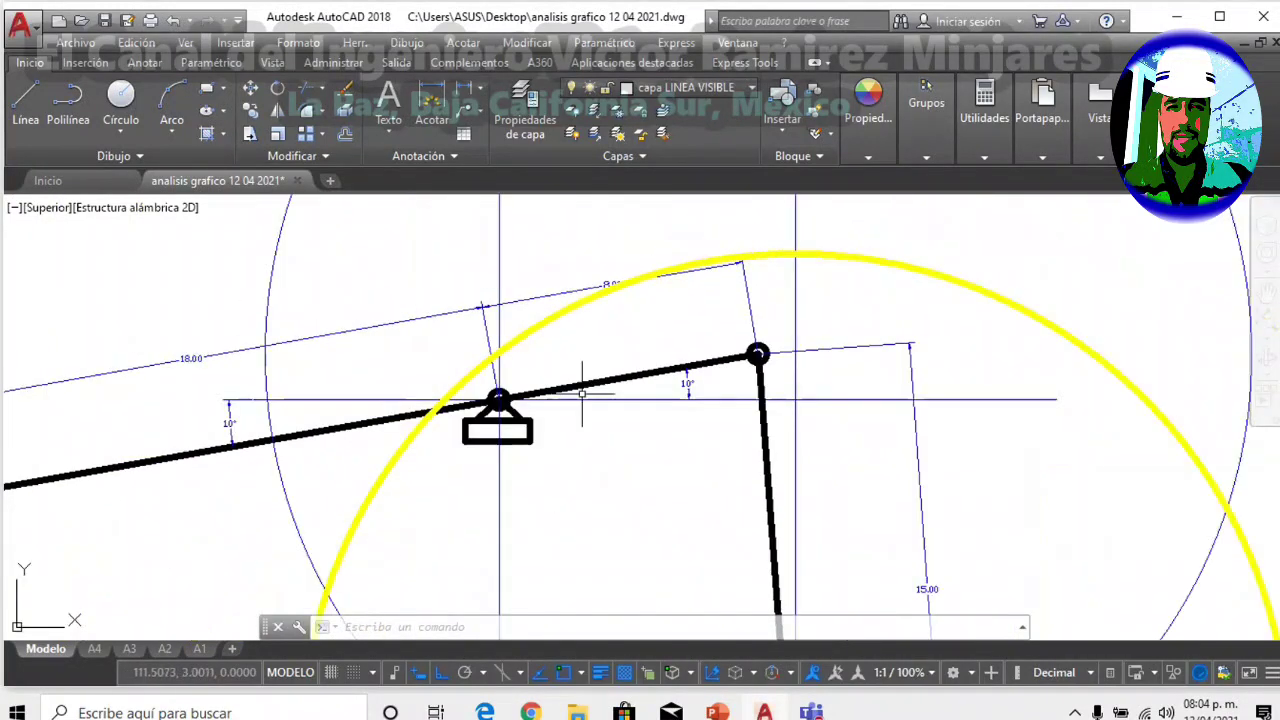
scroll(525, 410, up, 2)
middle_drag(504, 406, 533, 339)
scroll(533, 339, up, 2)
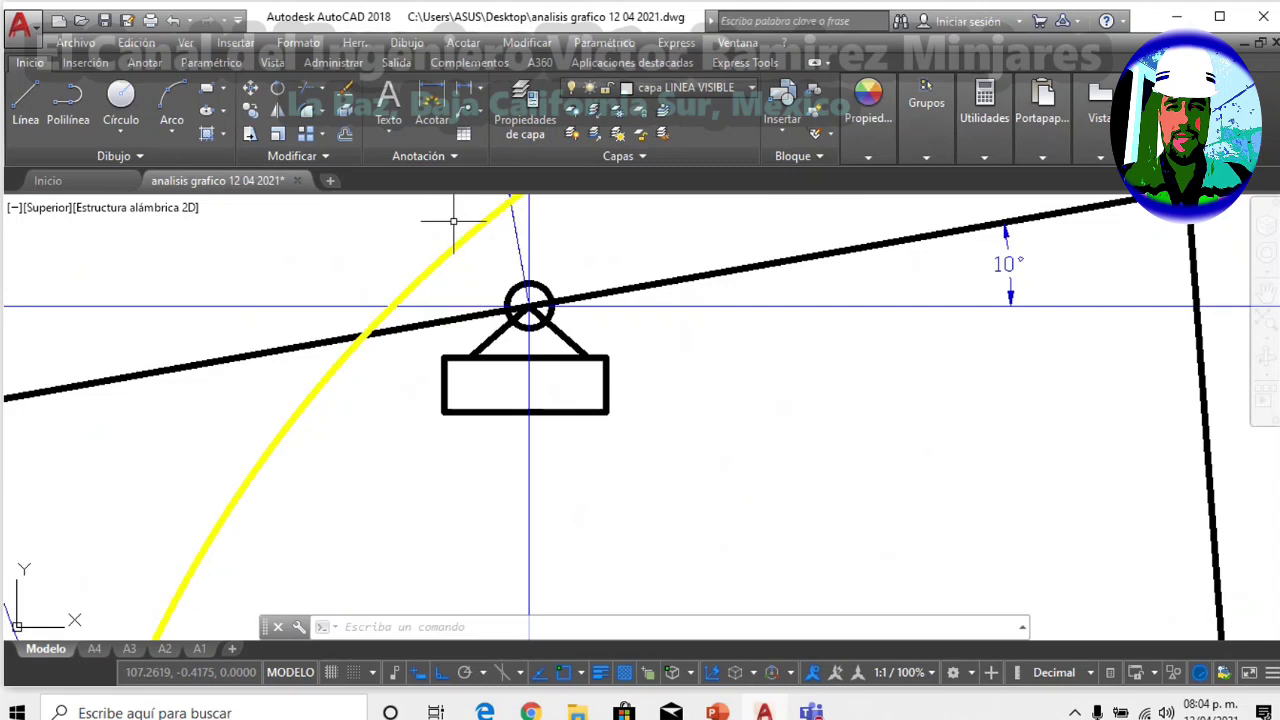
Draw a radius-8 circle centred on the lever's pivot support.
click(380, 221)
click(691, 434)
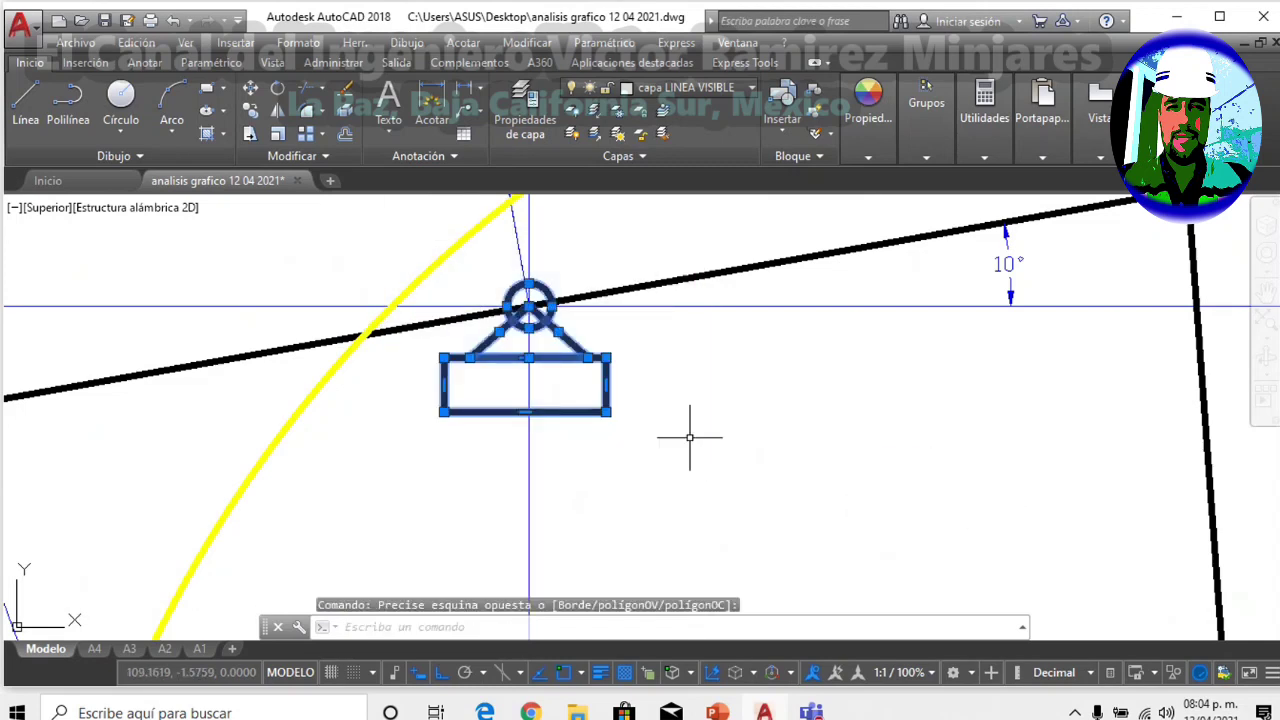
scroll(690, 437, down, 2)
key(Escape)
click(120, 93)
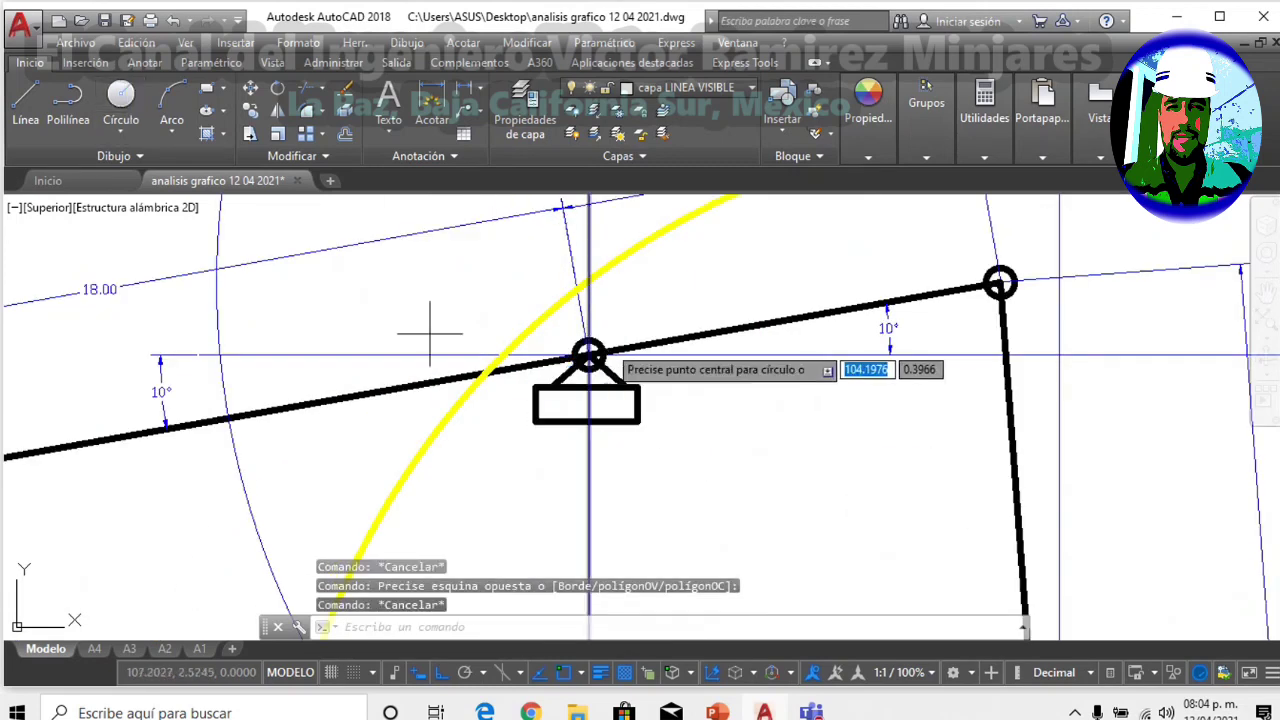
scroll(560, 360, up, 2)
scroll(583, 378, down, 2)
click(583, 378)
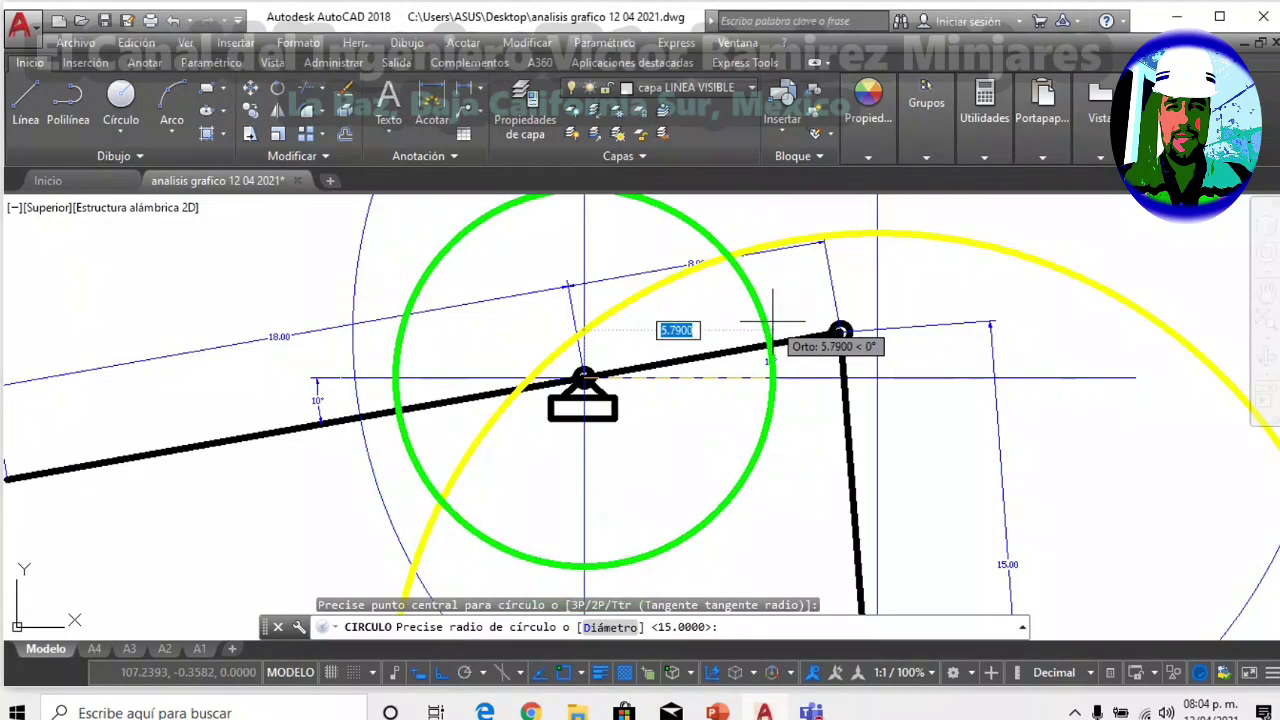
scroll(780, 320, up, 1)
scroll(601, 277, down, 1)
text(8)
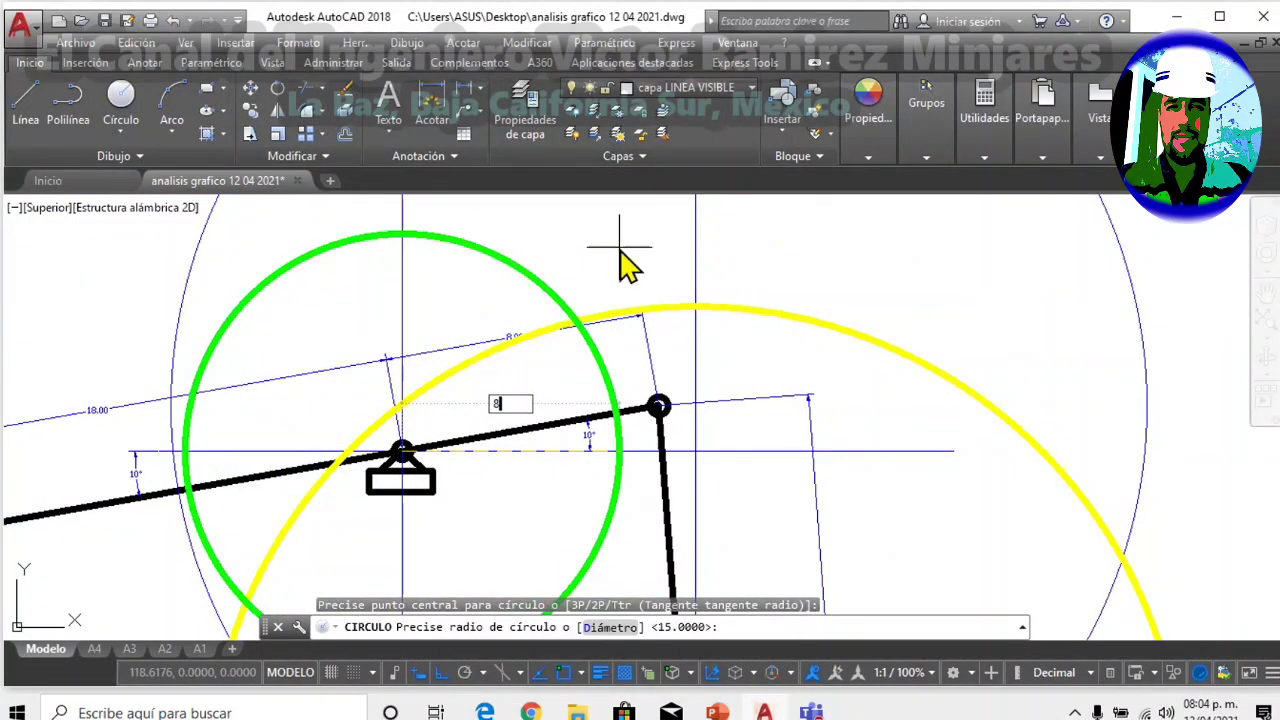
key(Return)
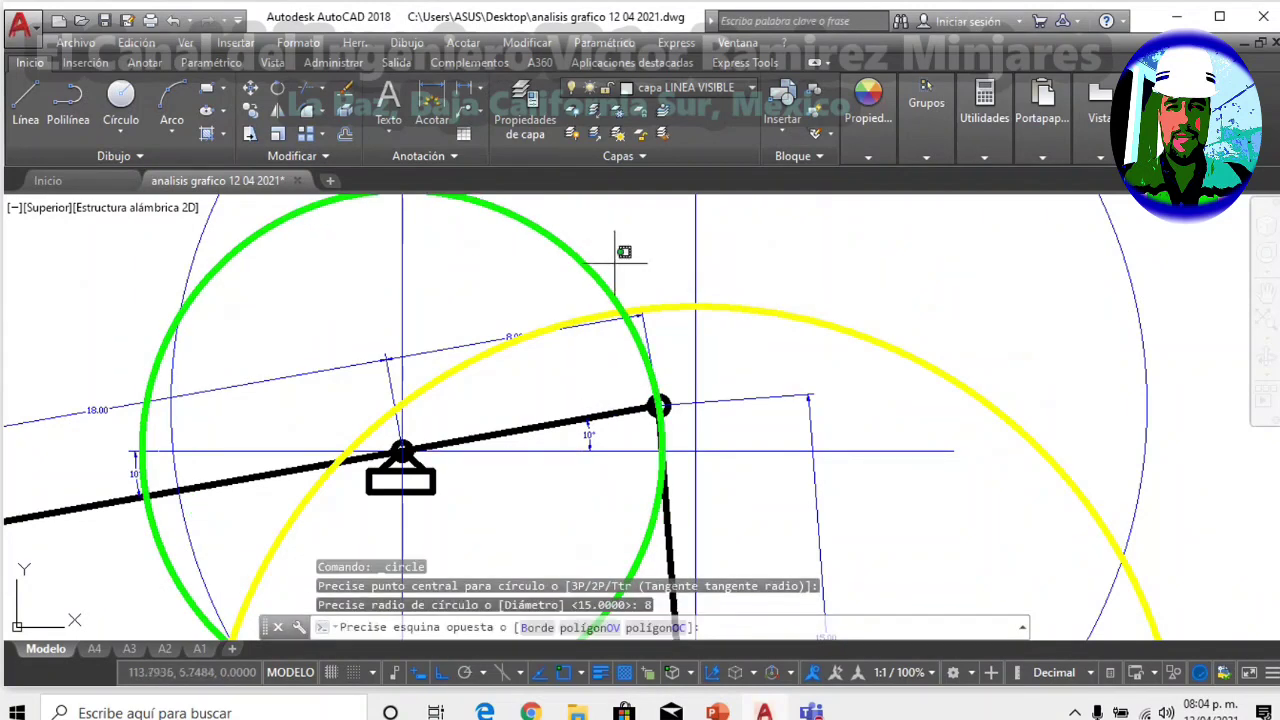
Change the radius-8 circle's colour from green to orange (Color 30).
click(624, 251)
click(865, 105)
click(940, 158)
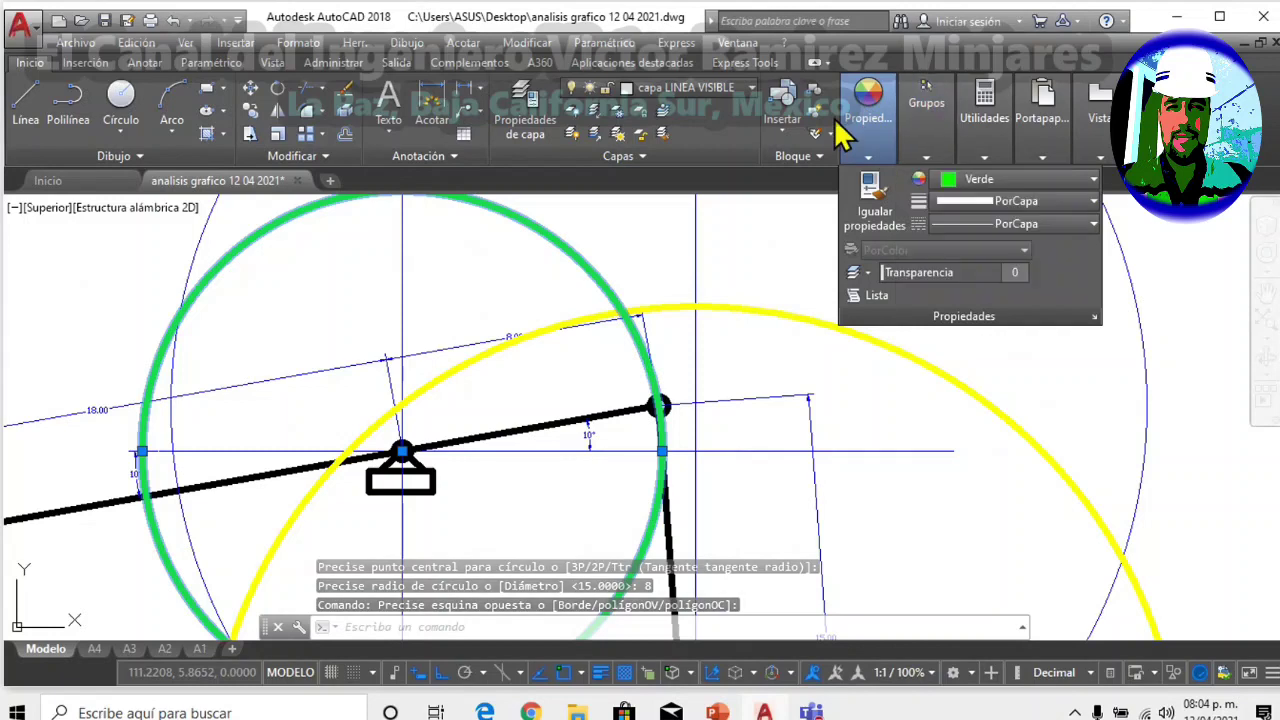
right_click(574, 274)
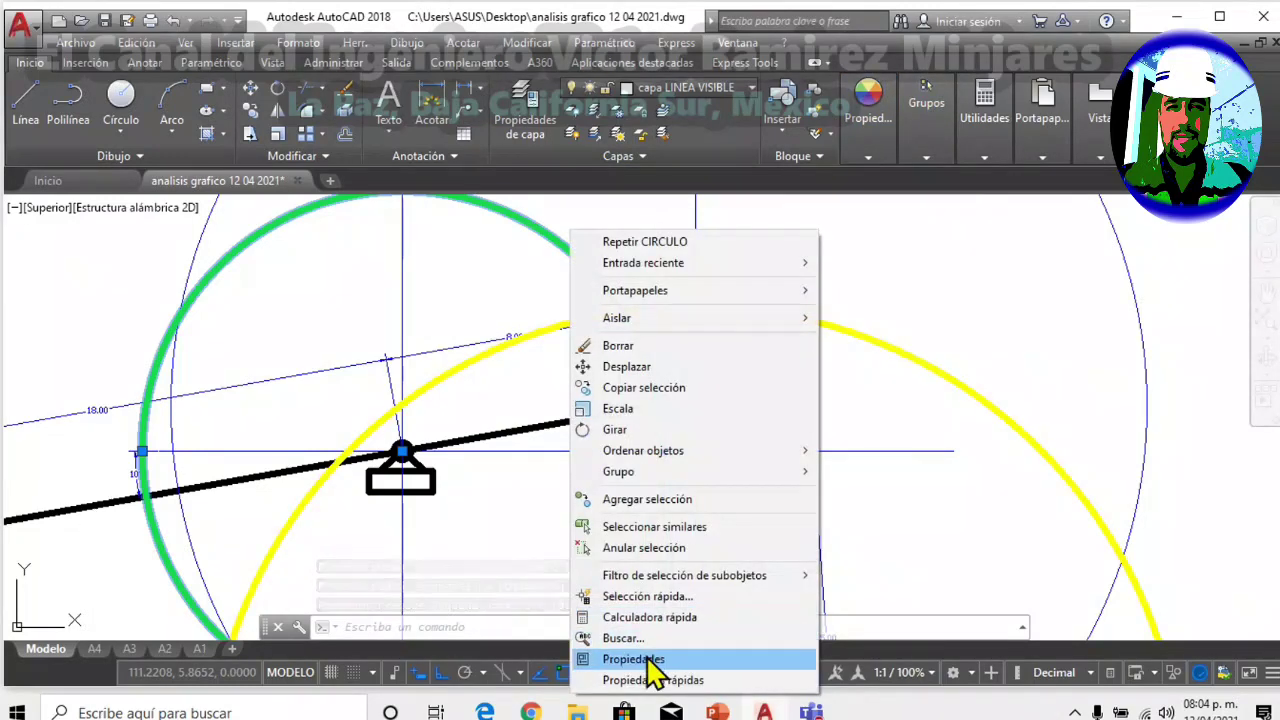
click(645, 660)
click(390, 120)
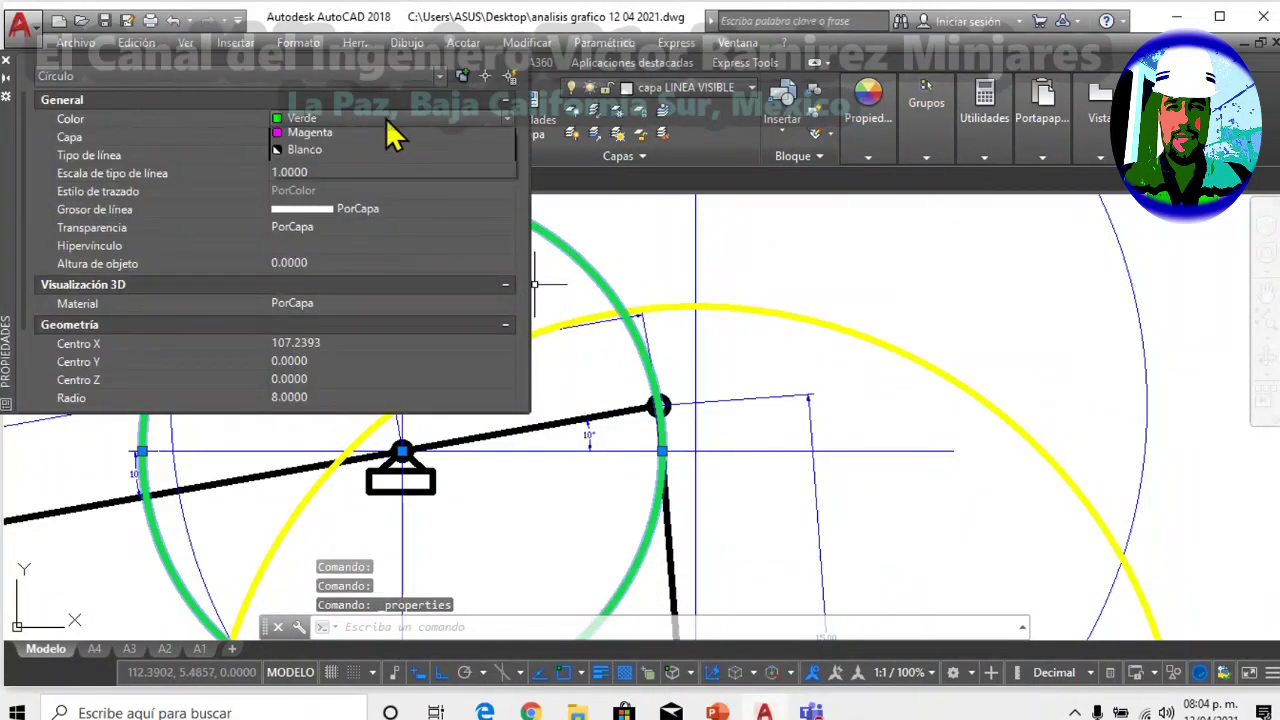
click(330, 290)
click(8, 60)
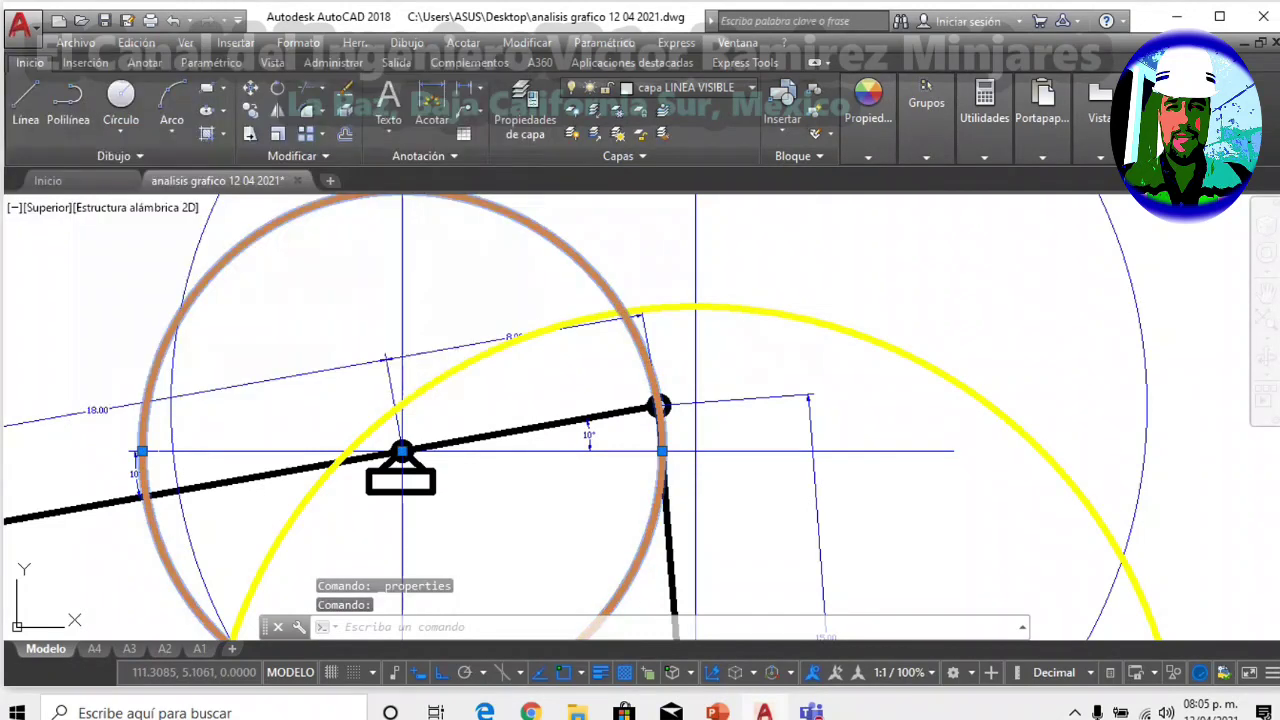
key(Escape)
mouse_move(724, 351)
middle_down()
mouse_move(678, 280)
mouse_move(632, 346)
middle_up()
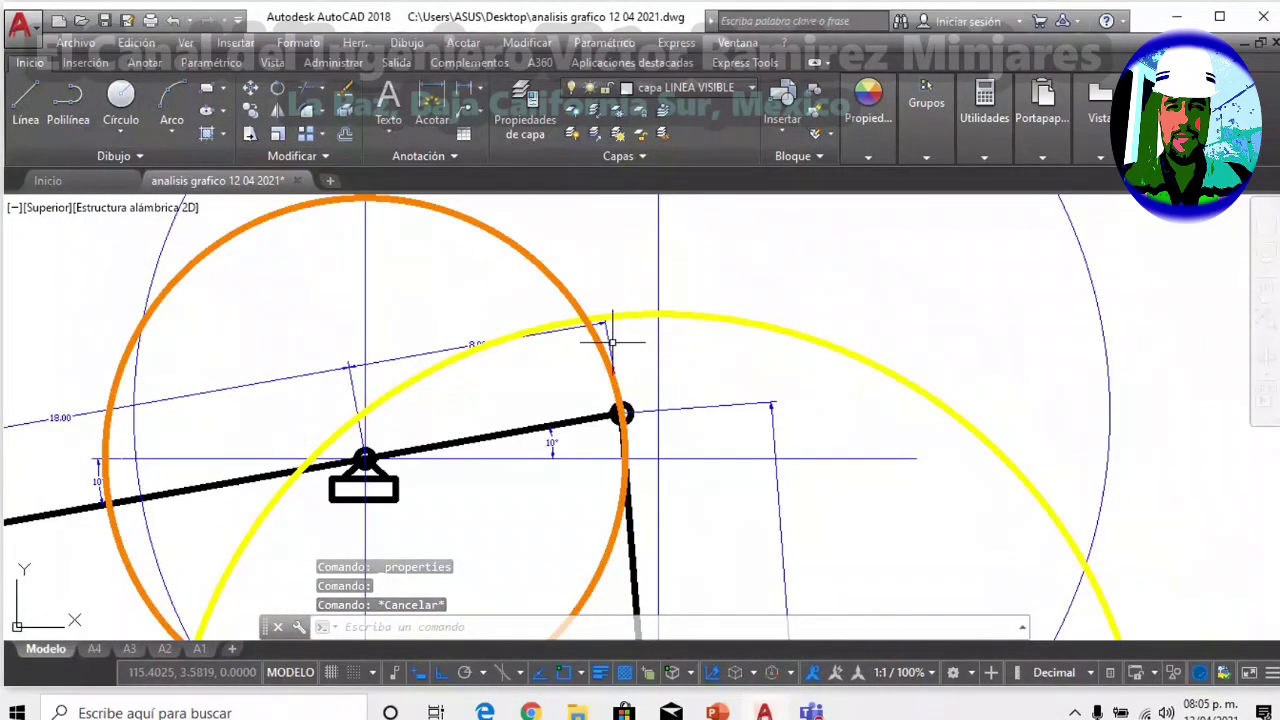
Copy the small joint circle from its centre to the orange–yellow circle intersection.
scroll(612, 342, up, 2)
scroll(630, 345, up, 2)
click(555, 350)
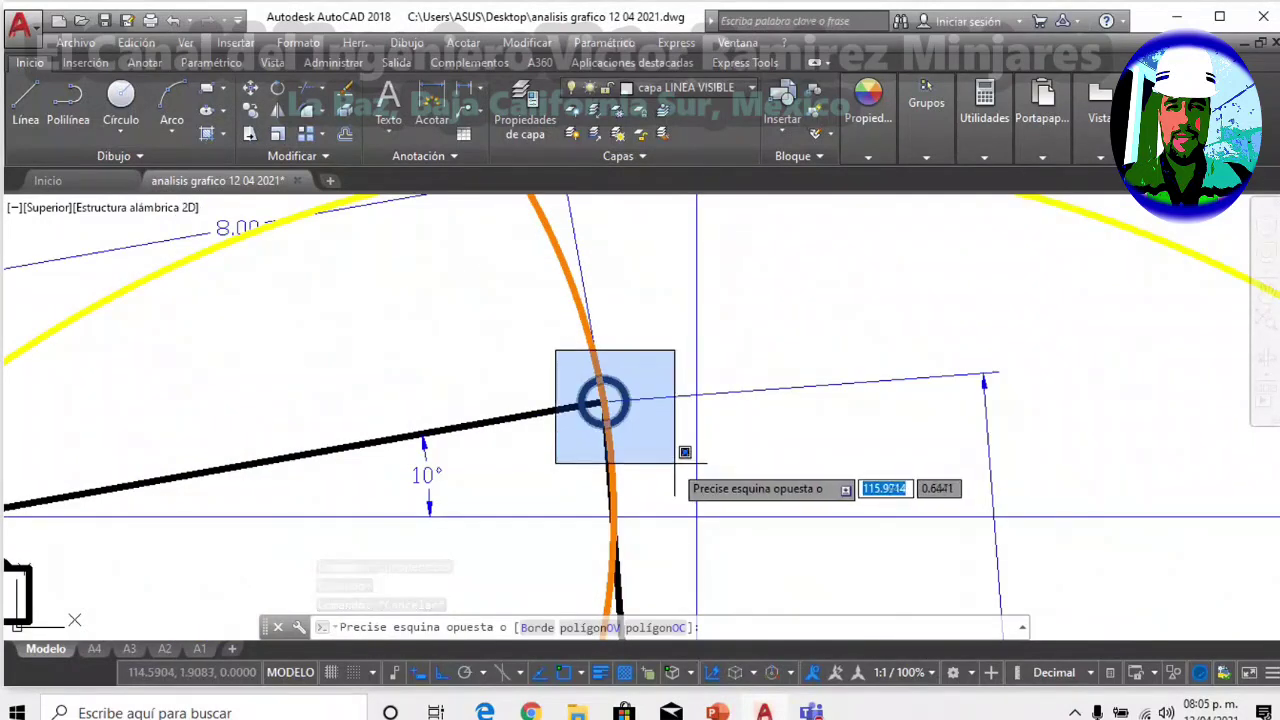
click(675, 463)
right_click(674, 366)
click(766, 391)
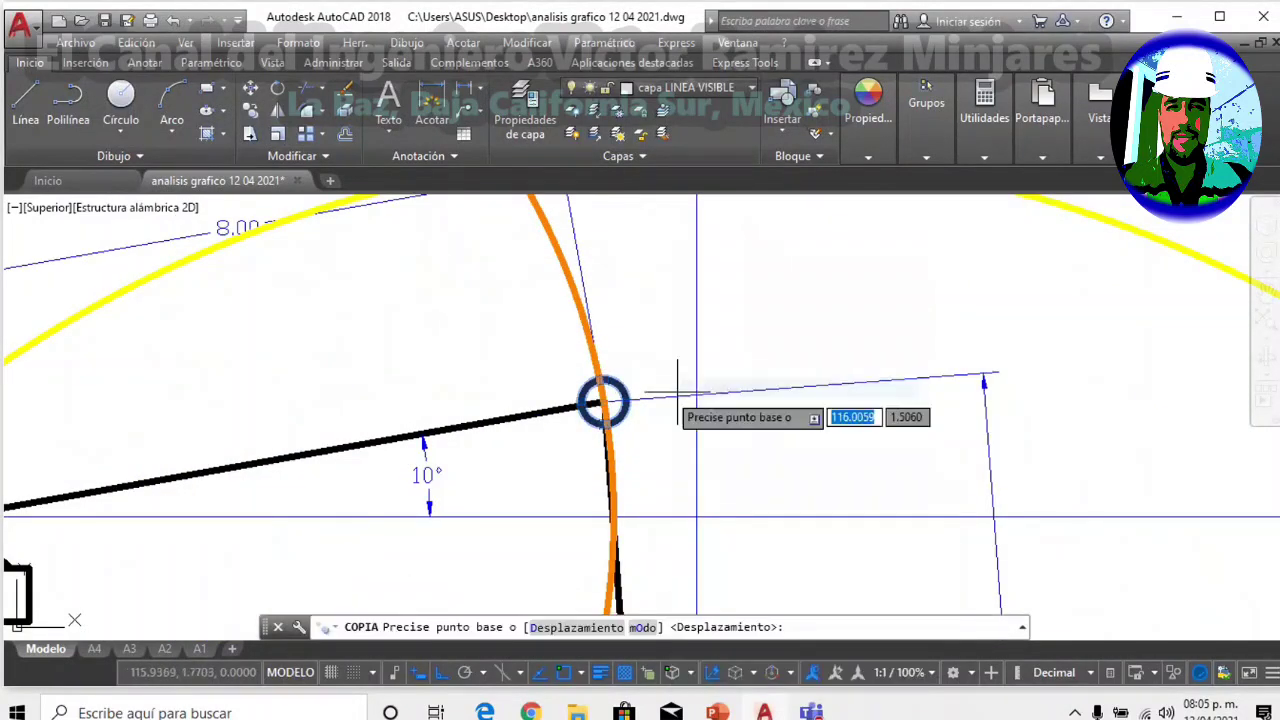
click(601, 402)
scroll(628, 265, down, 3)
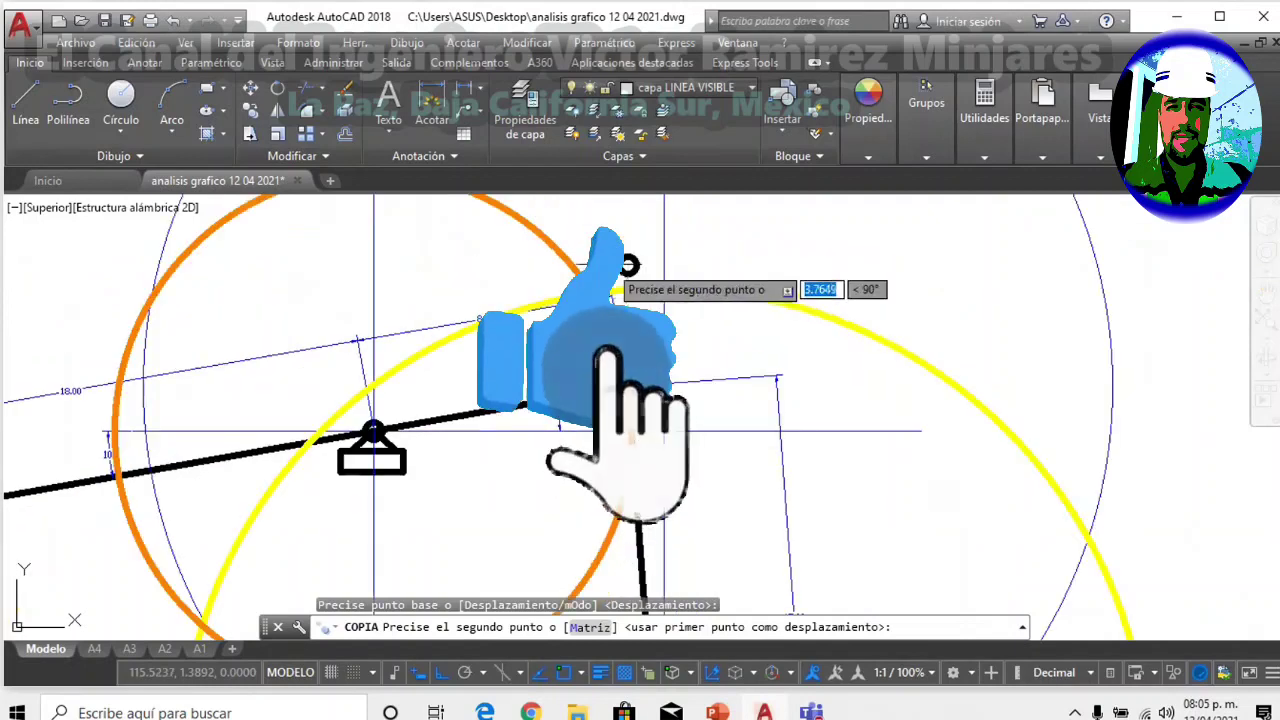
scroll(628, 265, up, 3)
click(651, 571)
scroll(629, 306, down, 3)
scroll(629, 306, up, 2)
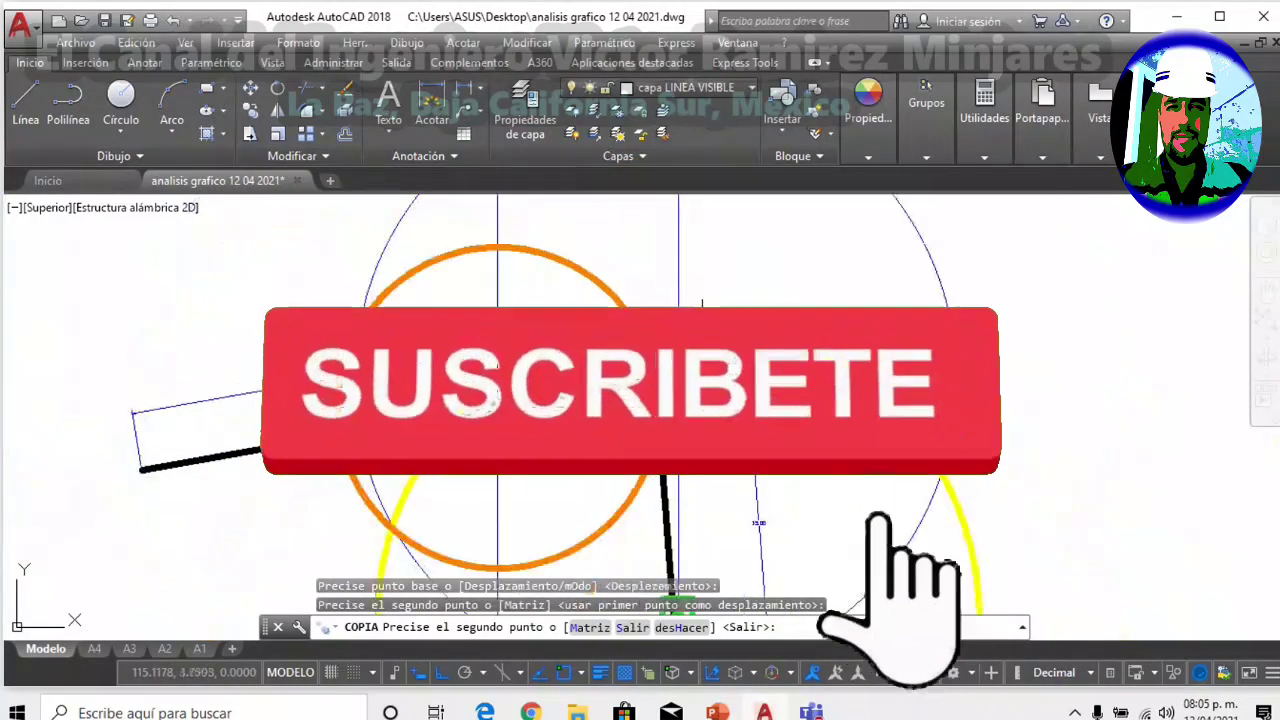
key(Escape)
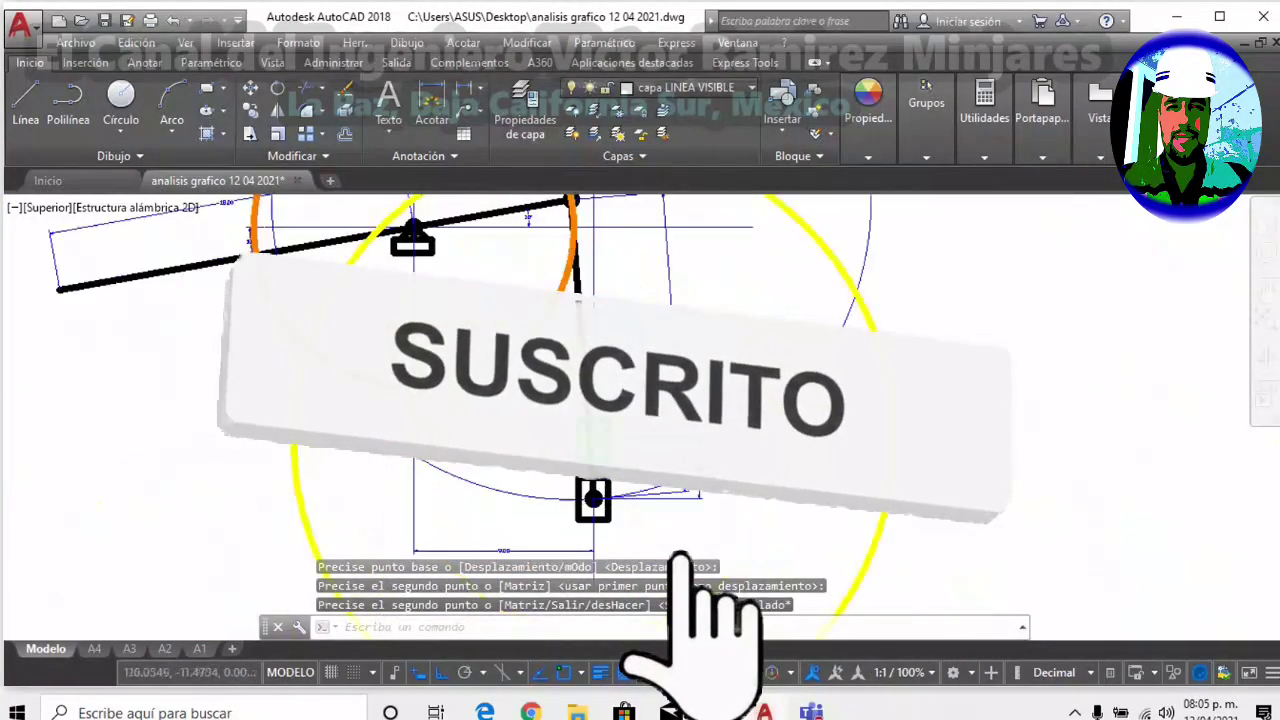
scroll(593, 470, up, 2)
click(26, 100)
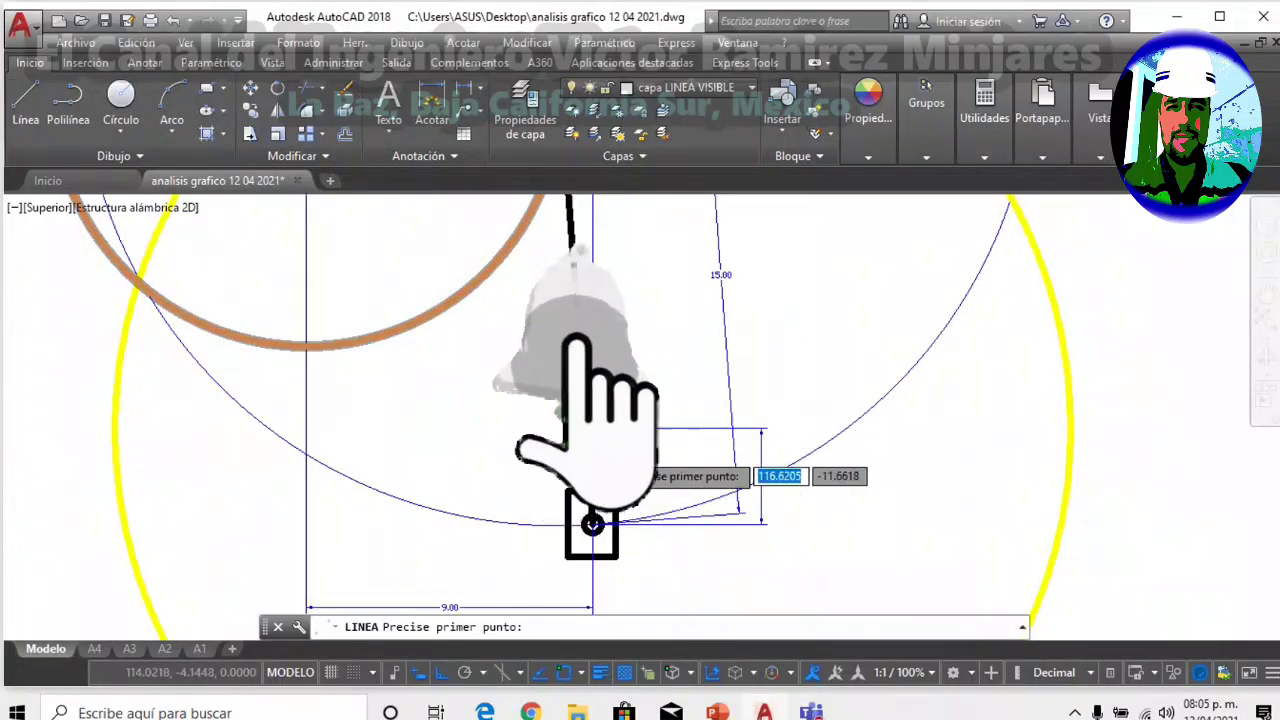
With Ortho off, draw a green link from the raised slider pin to the orange–yellow intersection joint.
scroll(593, 524, up, 5)
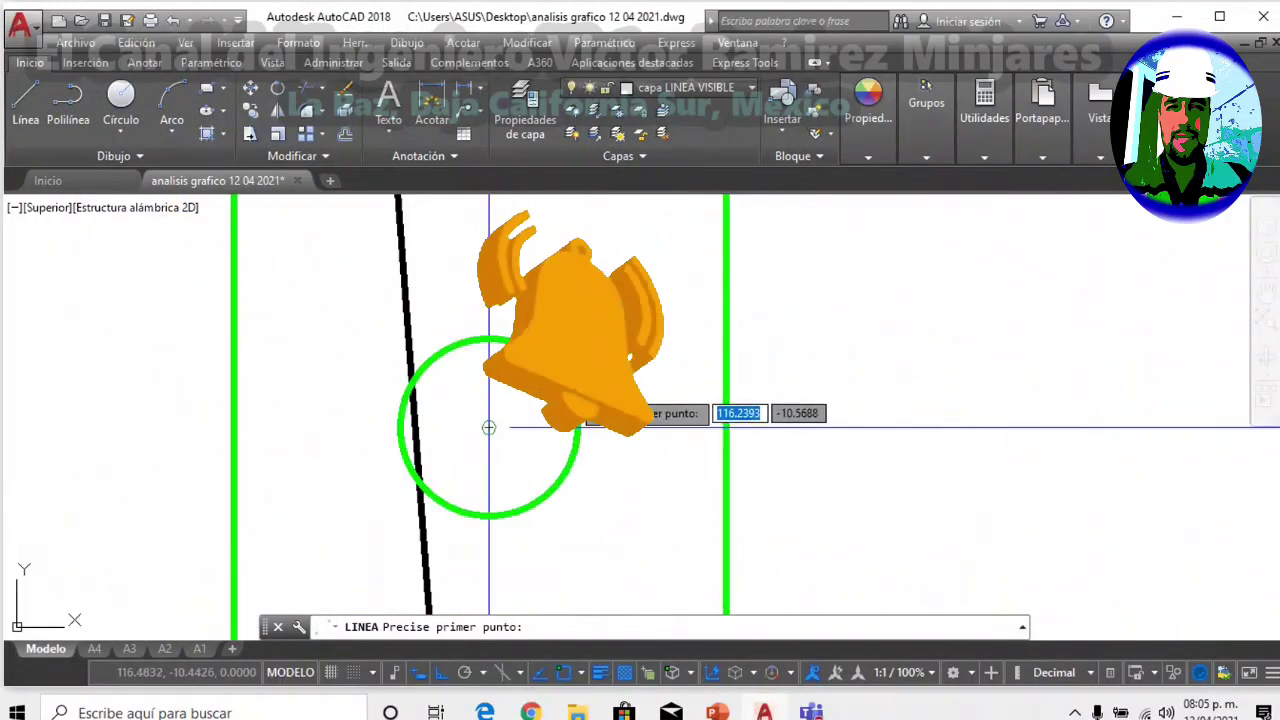
click(489, 427)
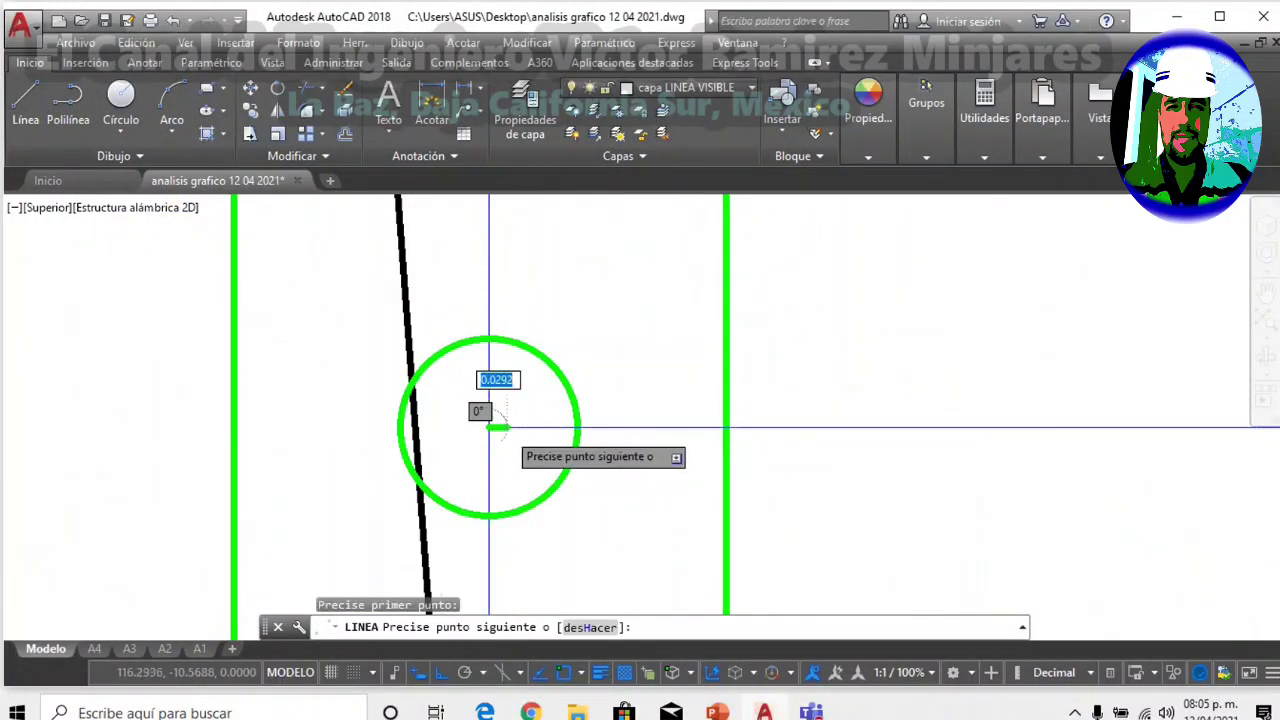
scroll(500, 429, down, 5)
click(441, 673)
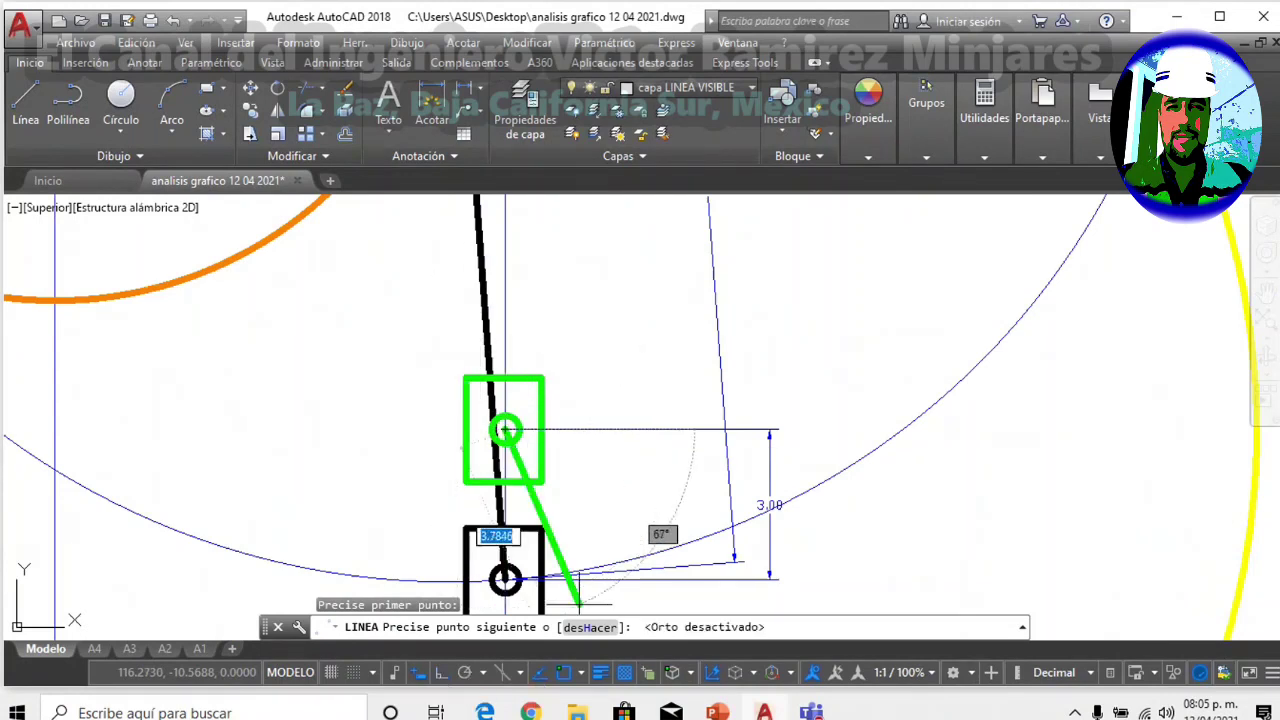
scroll(571, 314, down, 3)
scroll(571, 423, up, 3)
scroll(544, 352, up, 2)
scroll(544, 352, up, 2)
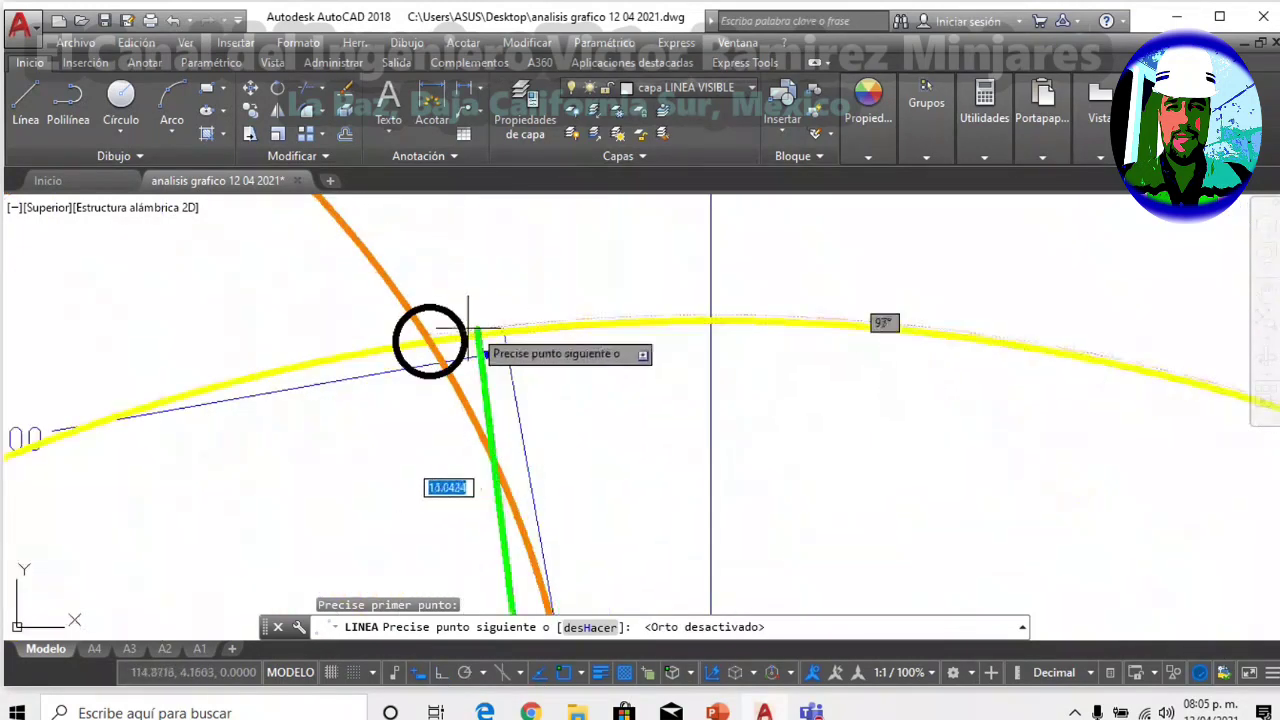
click(431, 341)
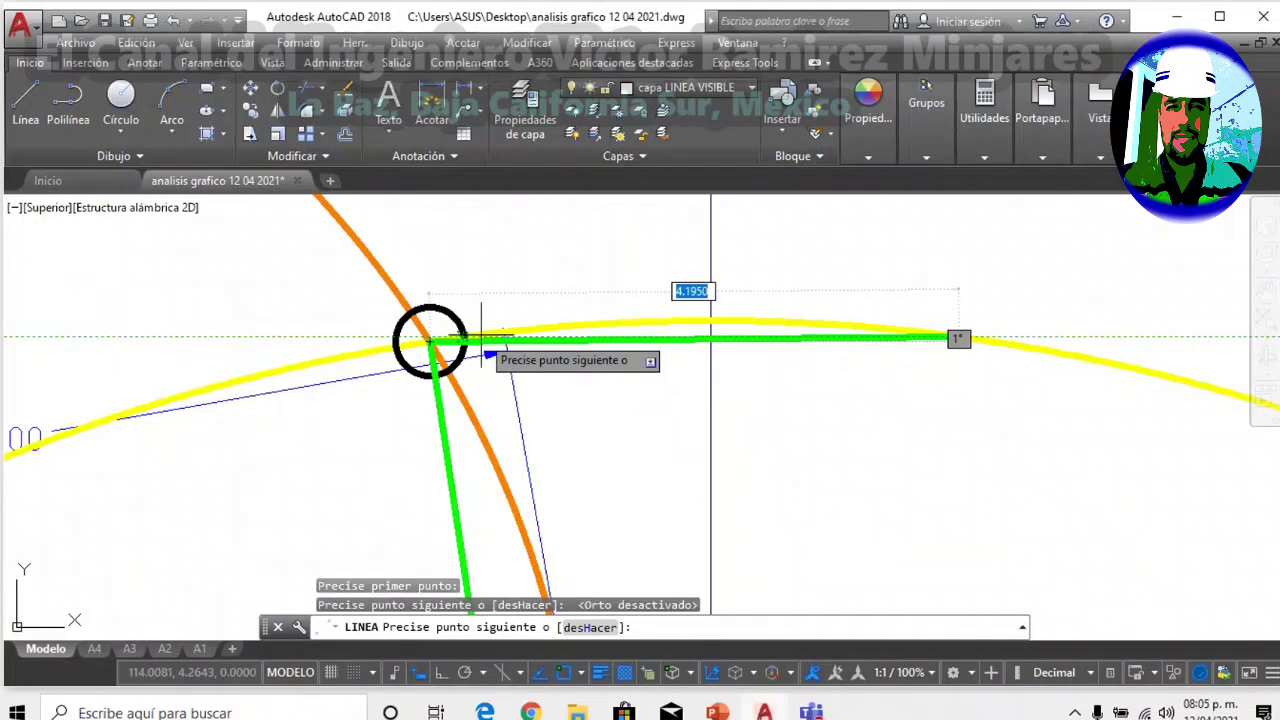
scroll(574, 390, down, 3)
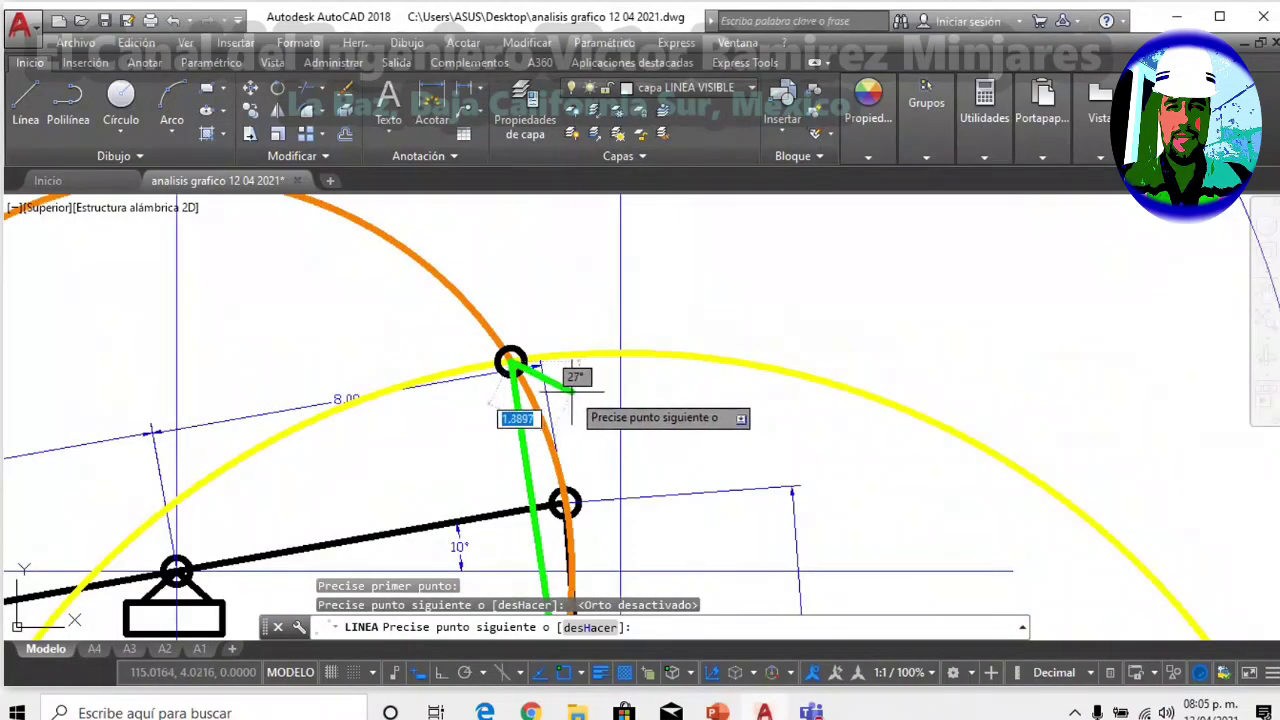
key(Escape)
scroll(505, 341, up, 3)
scroll(505, 341, down, 2)
scroll(520, 345, down, 2)
scroll(610, 400, down, 2)
mouse_move(639, 469)
middle_down()
mouse_move(614, 386)
mouse_move(601, 438)
mouse_move(629, 366)
middle_up()
scroll(672, 350, up, 3)
Add a 15.00 aligned dimension along the green link.
scroll(670, 357, up, 3)
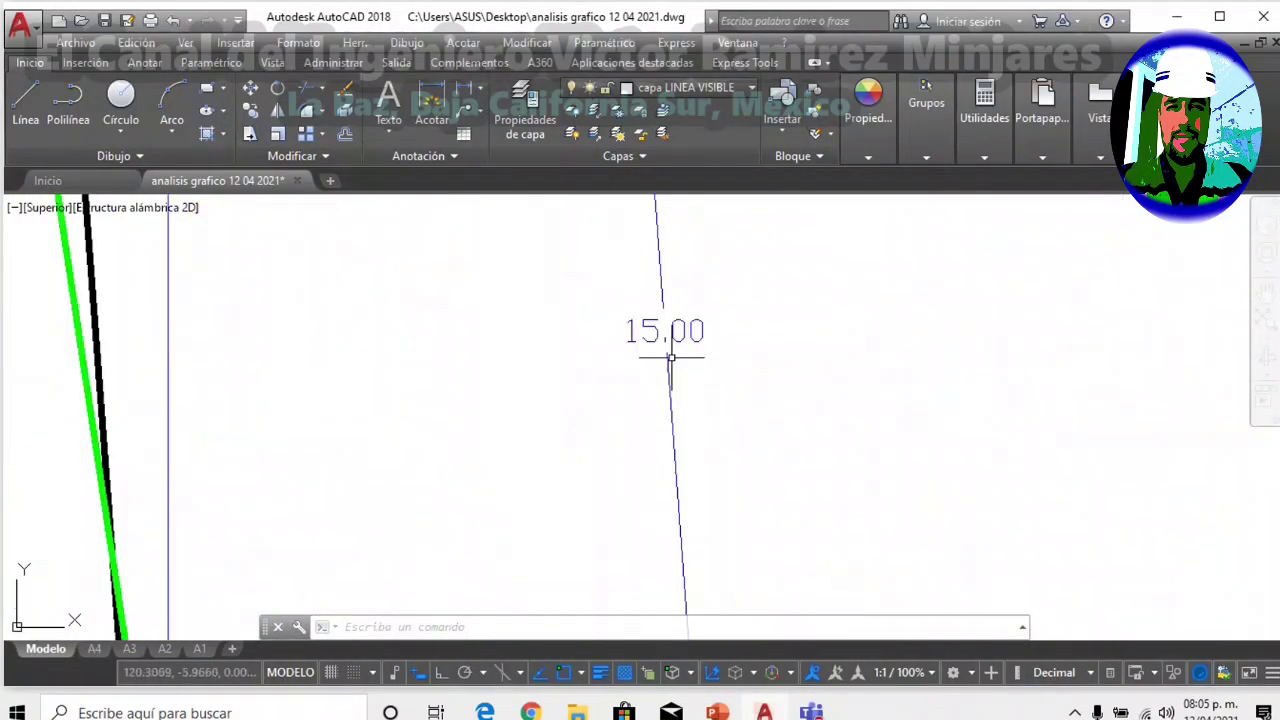
click(481, 90)
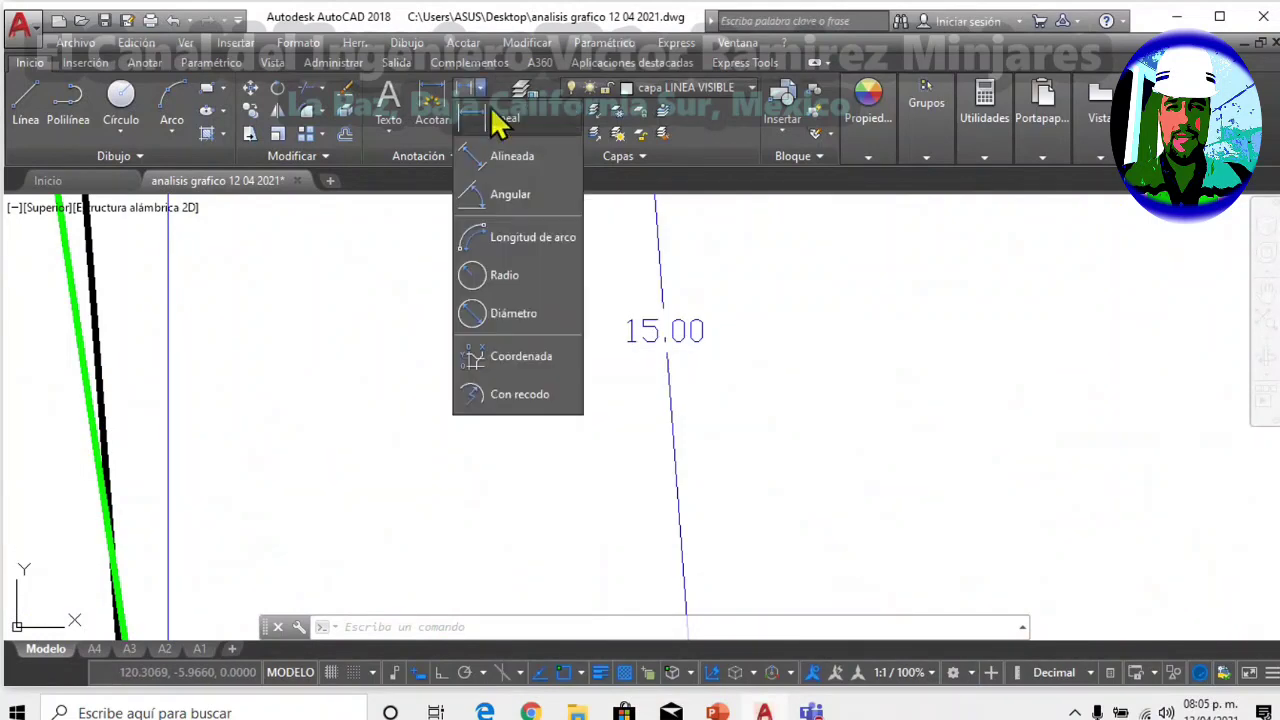
click(512, 157)
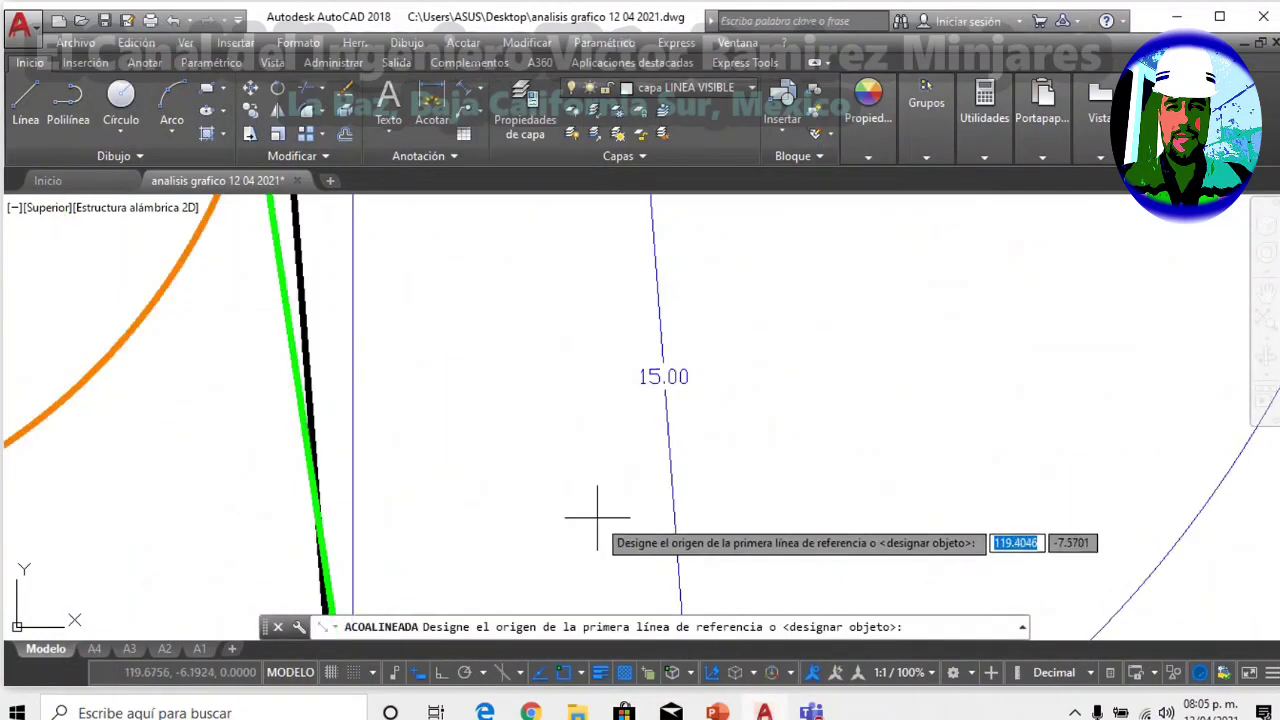
click(459, 502)
scroll(459, 502, down, 3)
click(566, 300)
scroll(700, 320, down, 2)
click(790, 323)
Match the new 15.00 dimension to the existing blue 15.00 dimension's style.
scroll(806, 377, up, 3)
scroll(817, 371, up, 2)
scroll(766, 386, down, 5)
scroll(688, 444, up, 5)
click(663, 440)
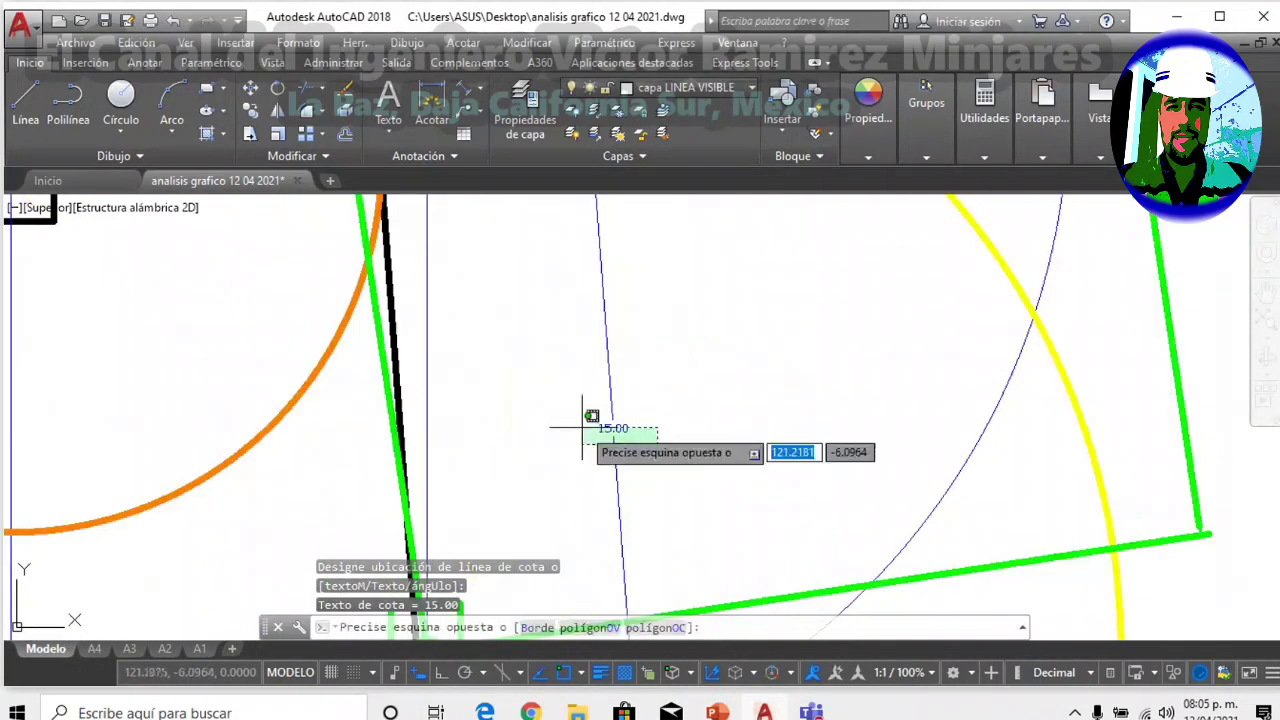
click(584, 422)
click(868, 110)
click(887, 195)
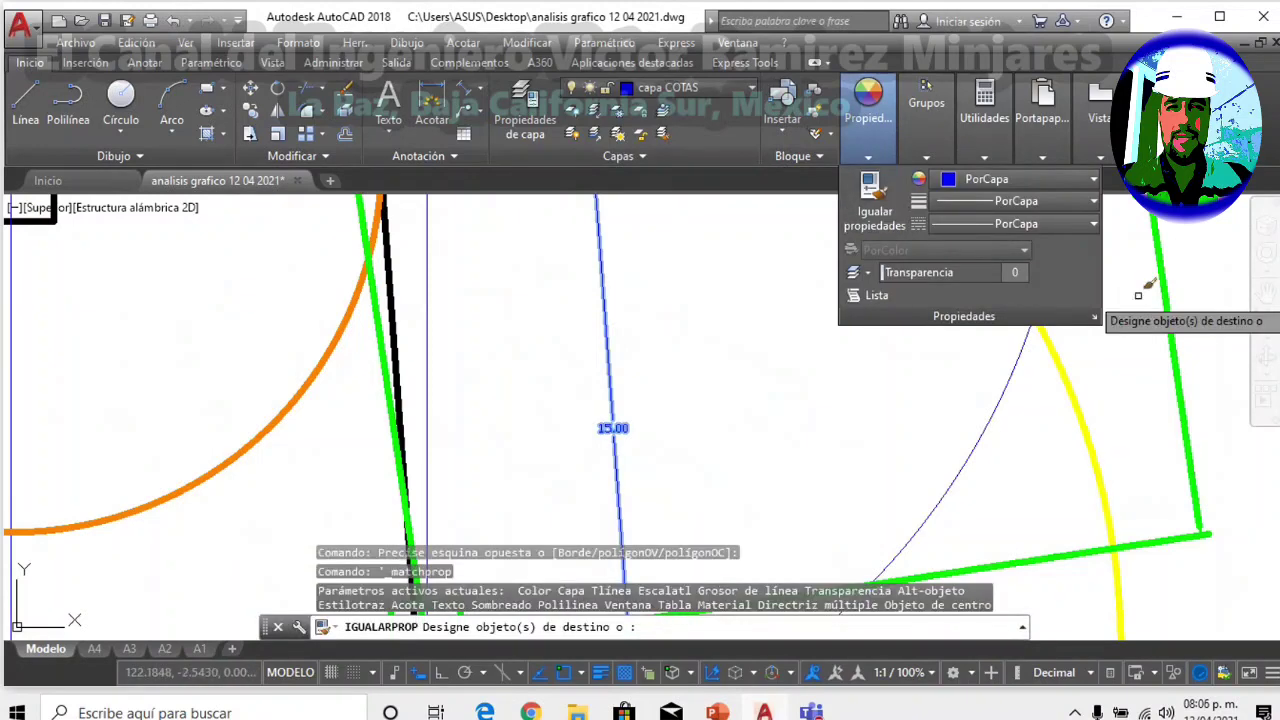
click(1194, 275)
click(1150, 284)
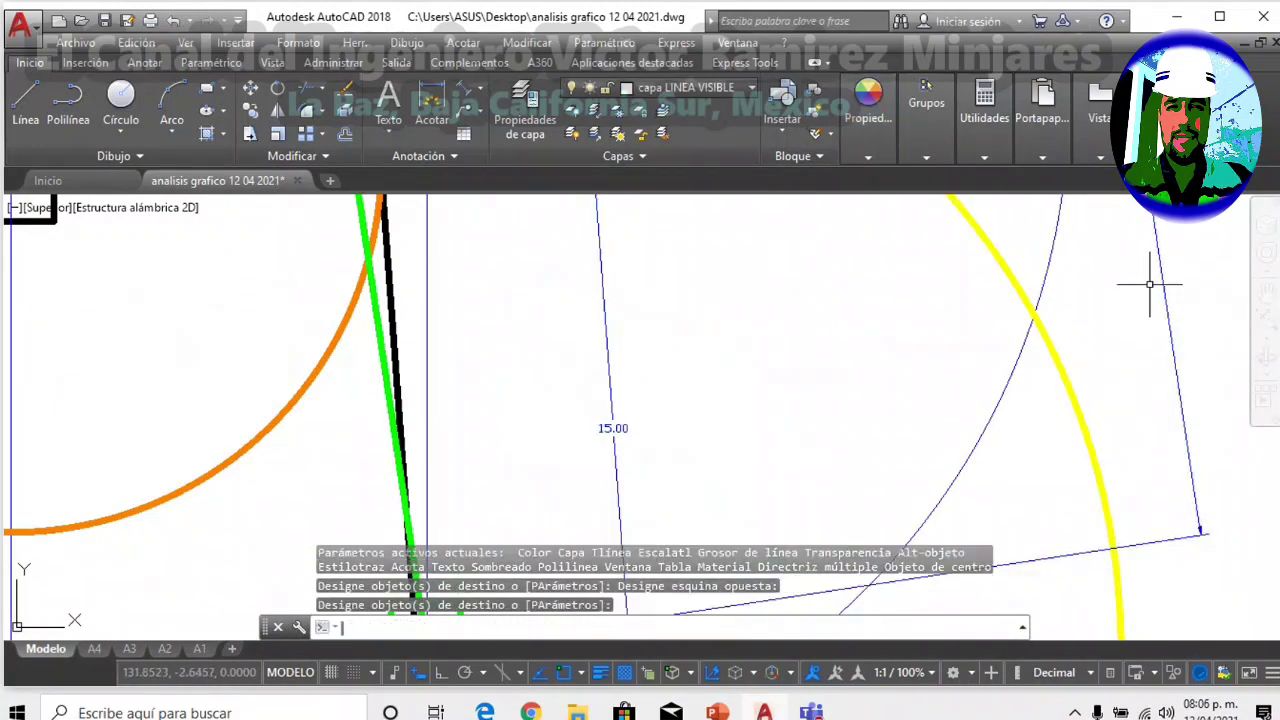
key(Return)
Recolour the new joint circle green (Verde) and pan back to the linkage.
scroll(934, 357, down, 2)
scroll(910, 350, down, 2)
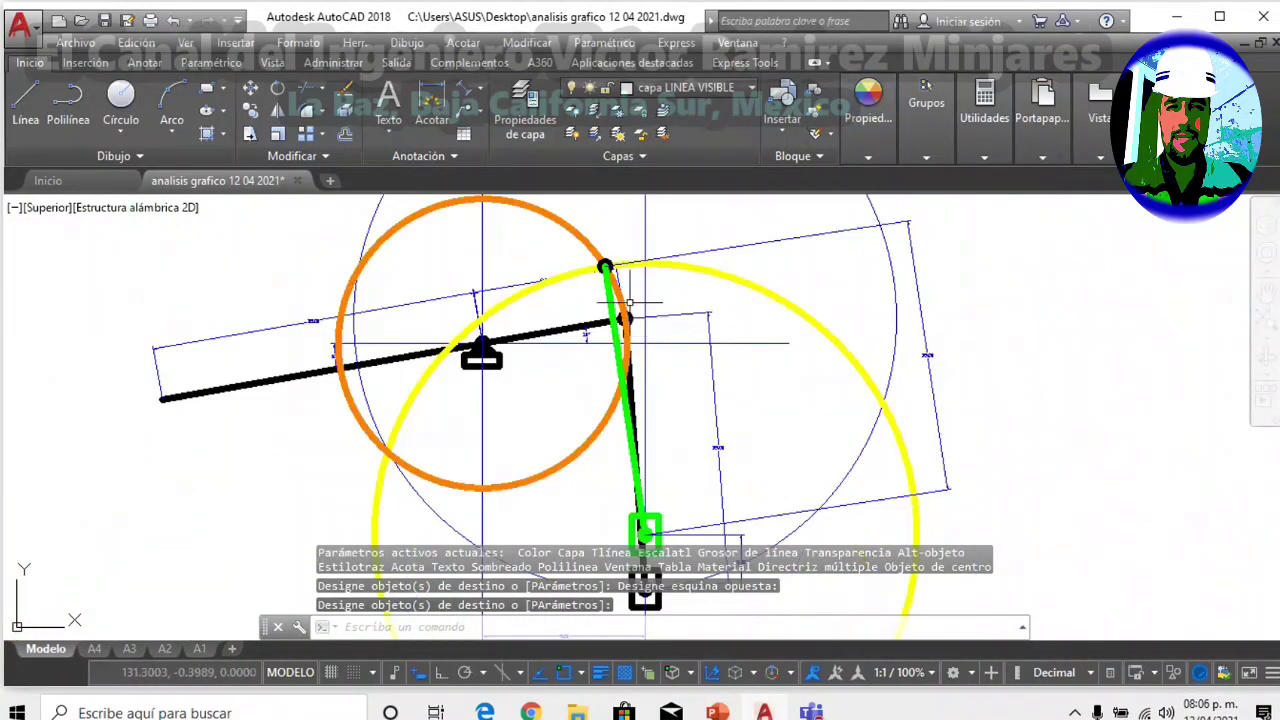
scroll(629, 300, up, 3)
scroll(610, 290, up, 2)
click(541, 311)
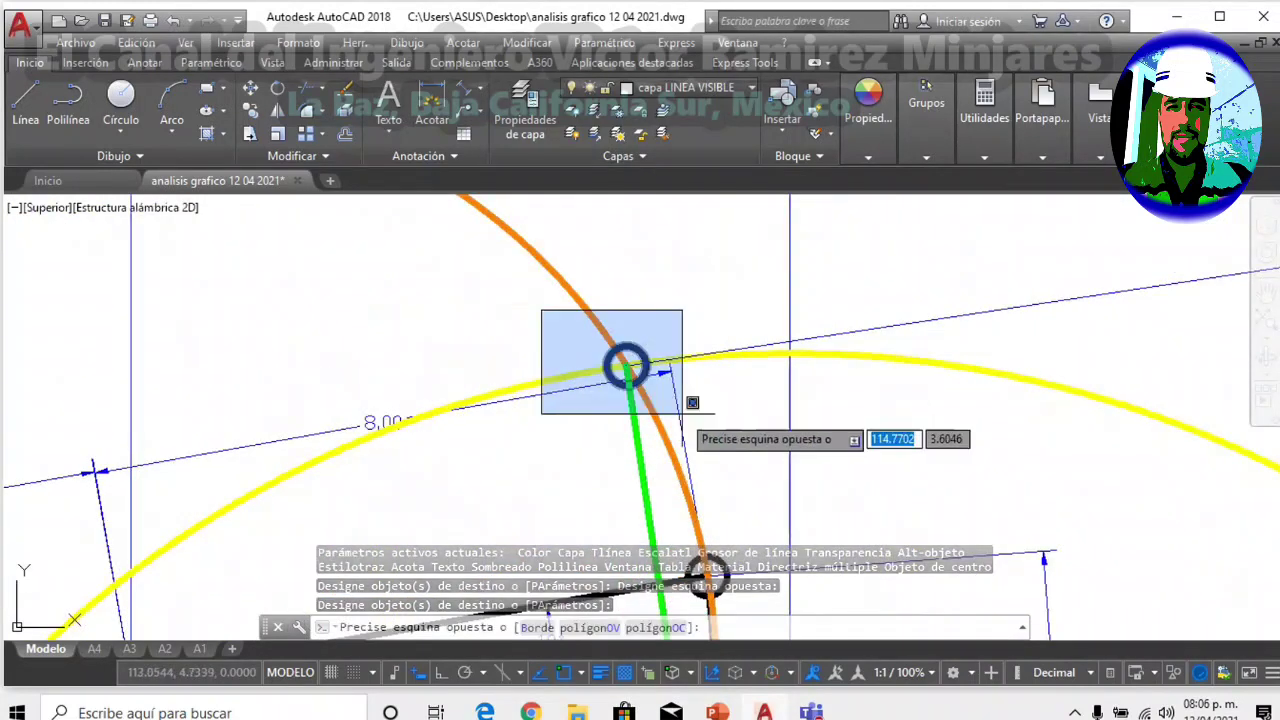
click(683, 413)
click(869, 112)
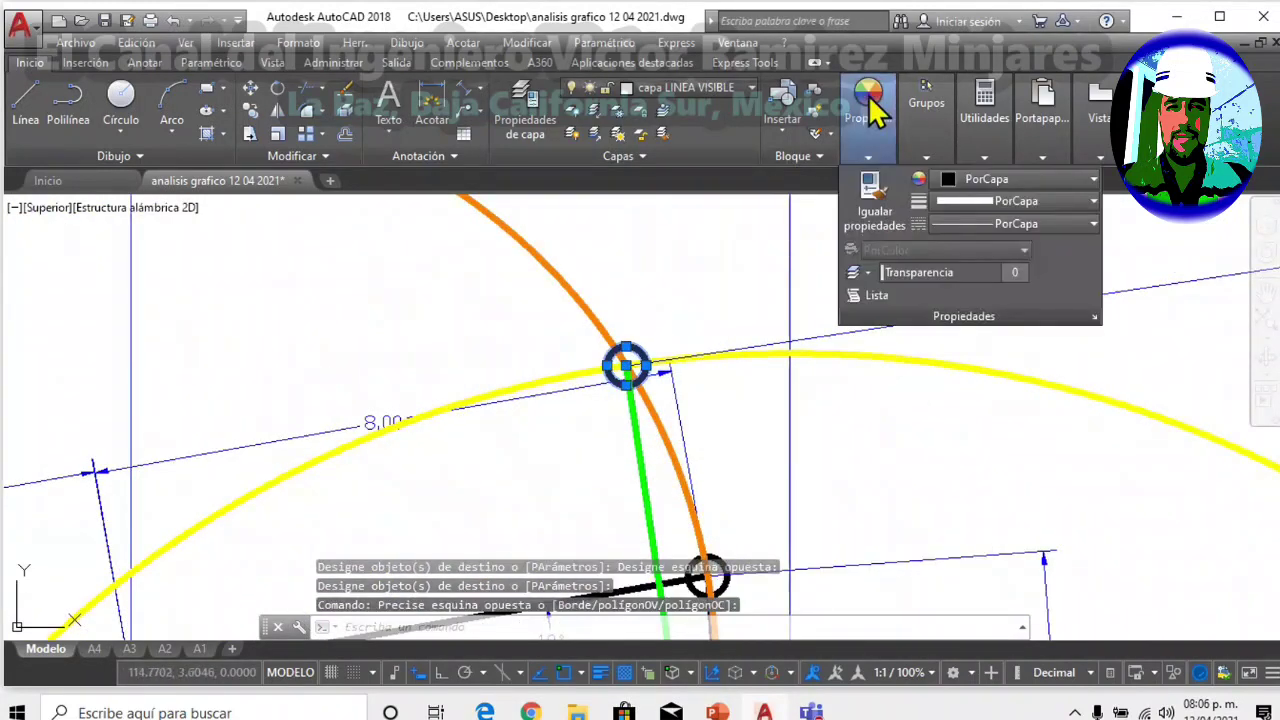
click(970, 181)
click(986, 371)
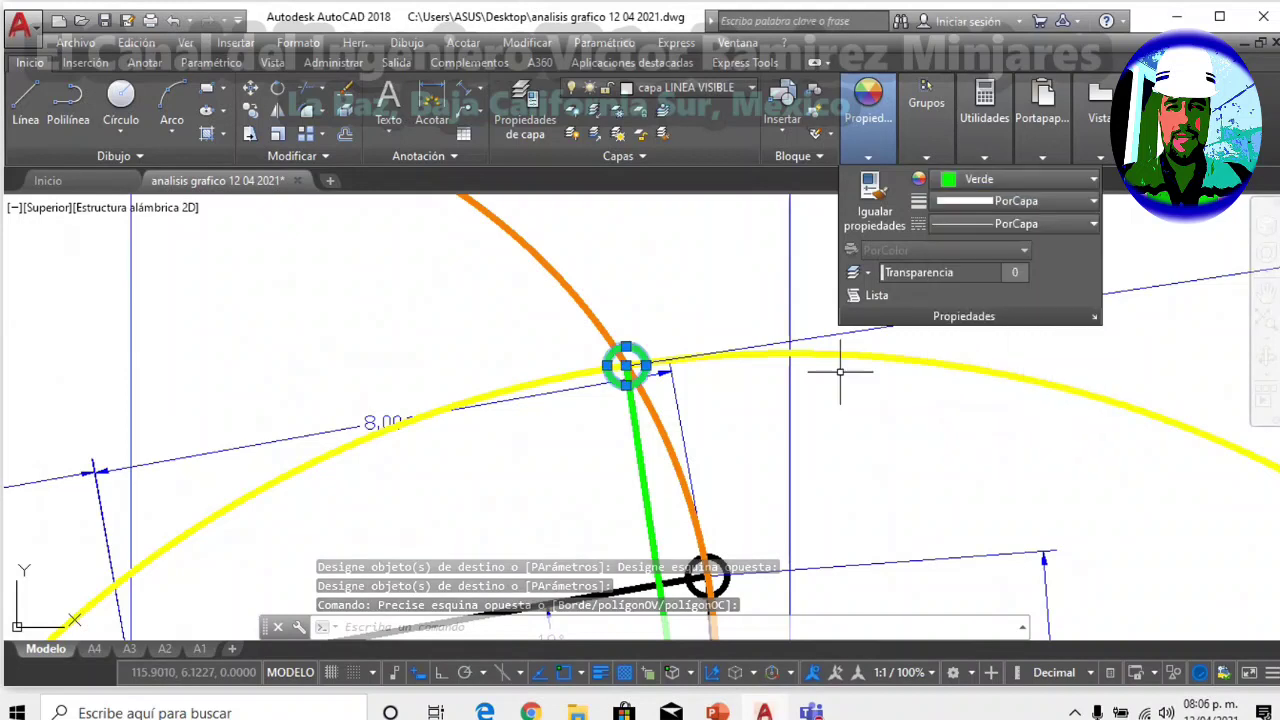
key(Escape)
scroll(686, 323, down, 3)
scroll(686, 323, down, 2)
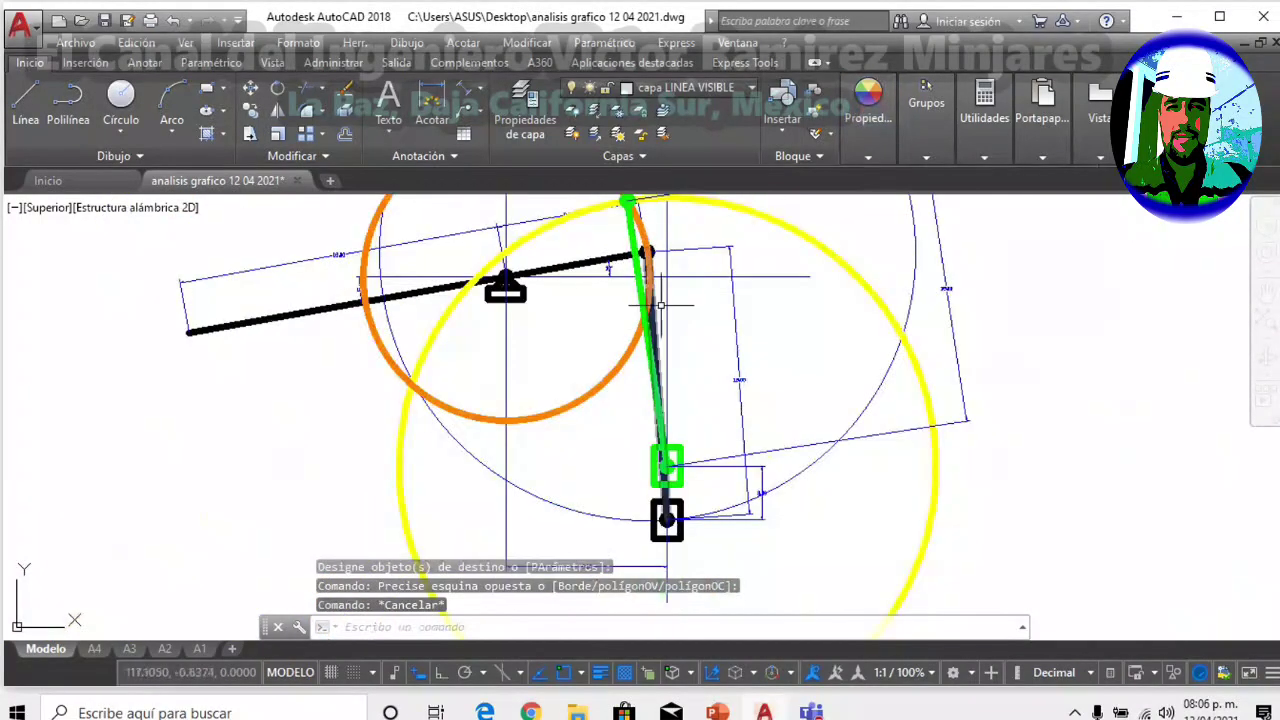
scroll(661, 298, up, 2)
middle_drag(654, 297, 697, 451)
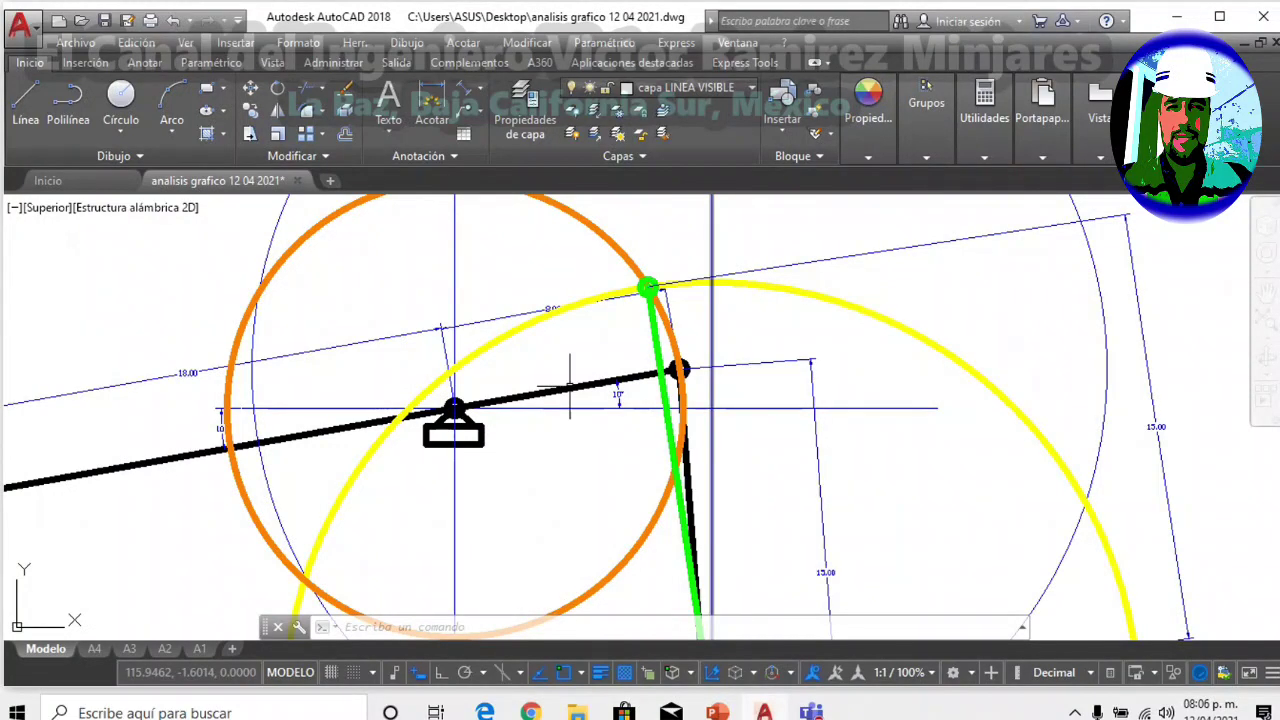
Start a line from the green joint with L, then cancel it and pan to show the whole mechanism.
text(l)
key(Return)
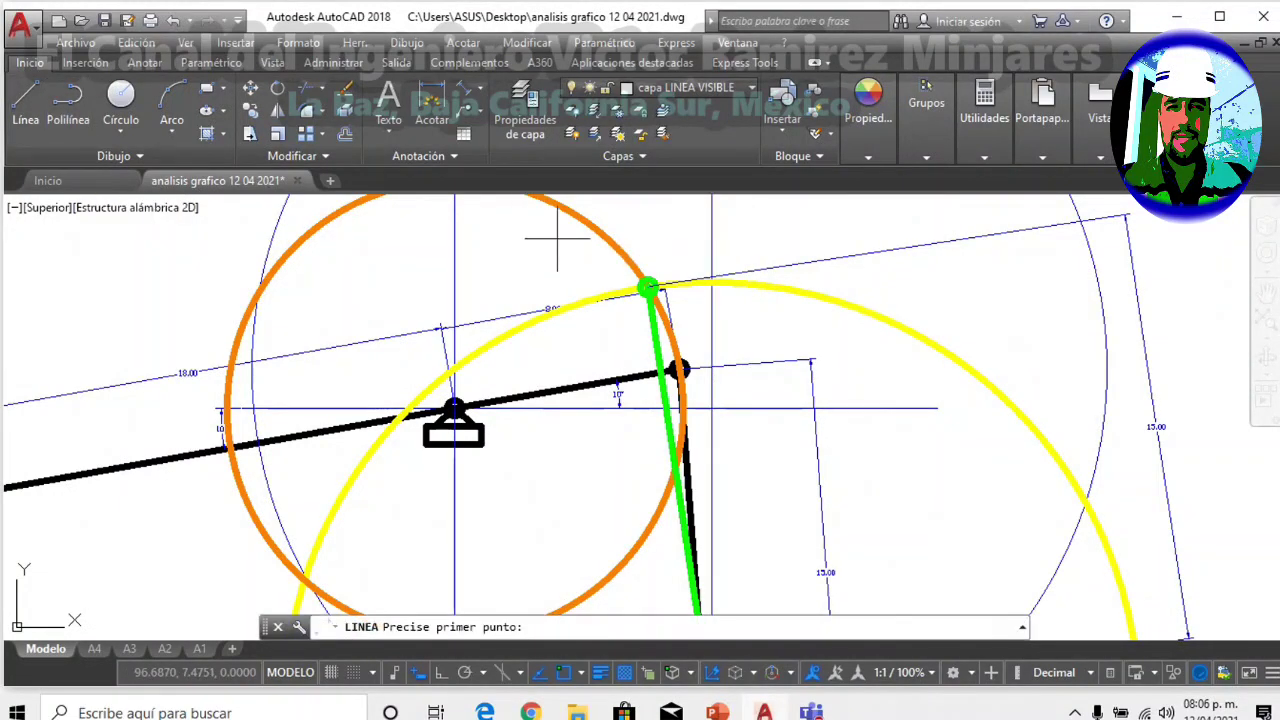
scroll(706, 286, up, 2)
scroll(800, 320, up, 1)
click(806, 320)
scroll(737, 437, down, 3)
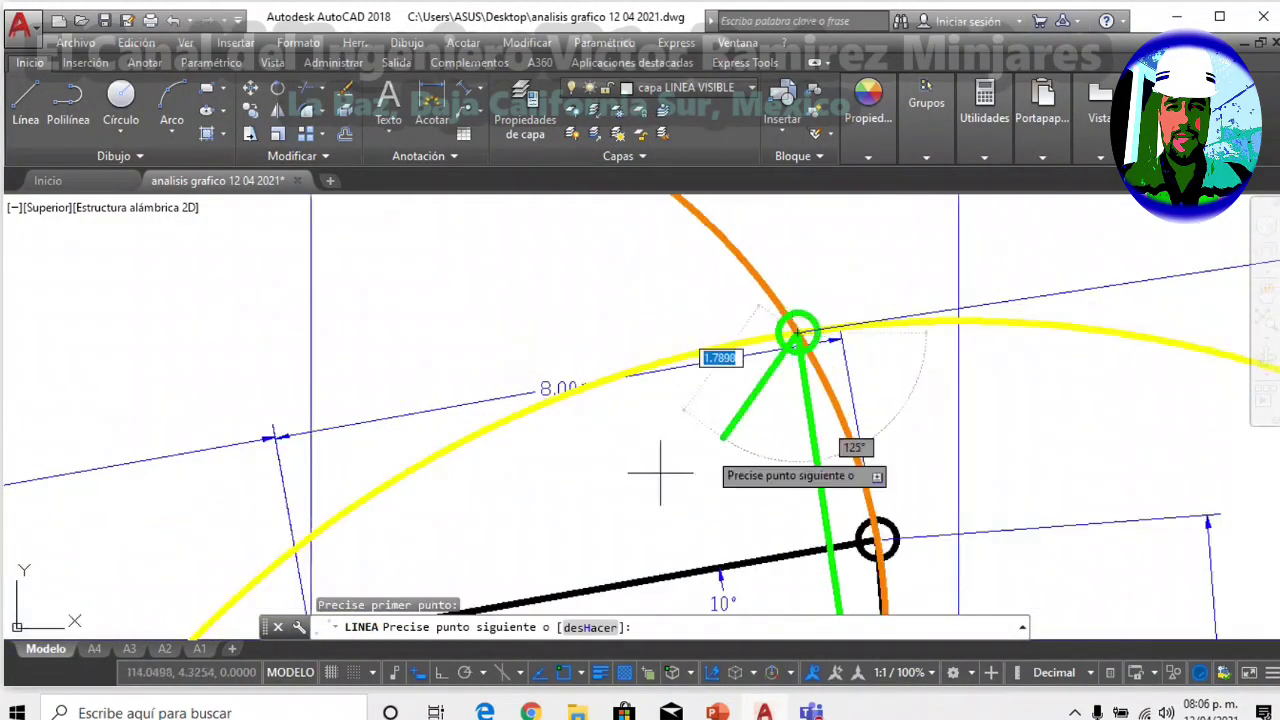
scroll(600, 380, up, 2)
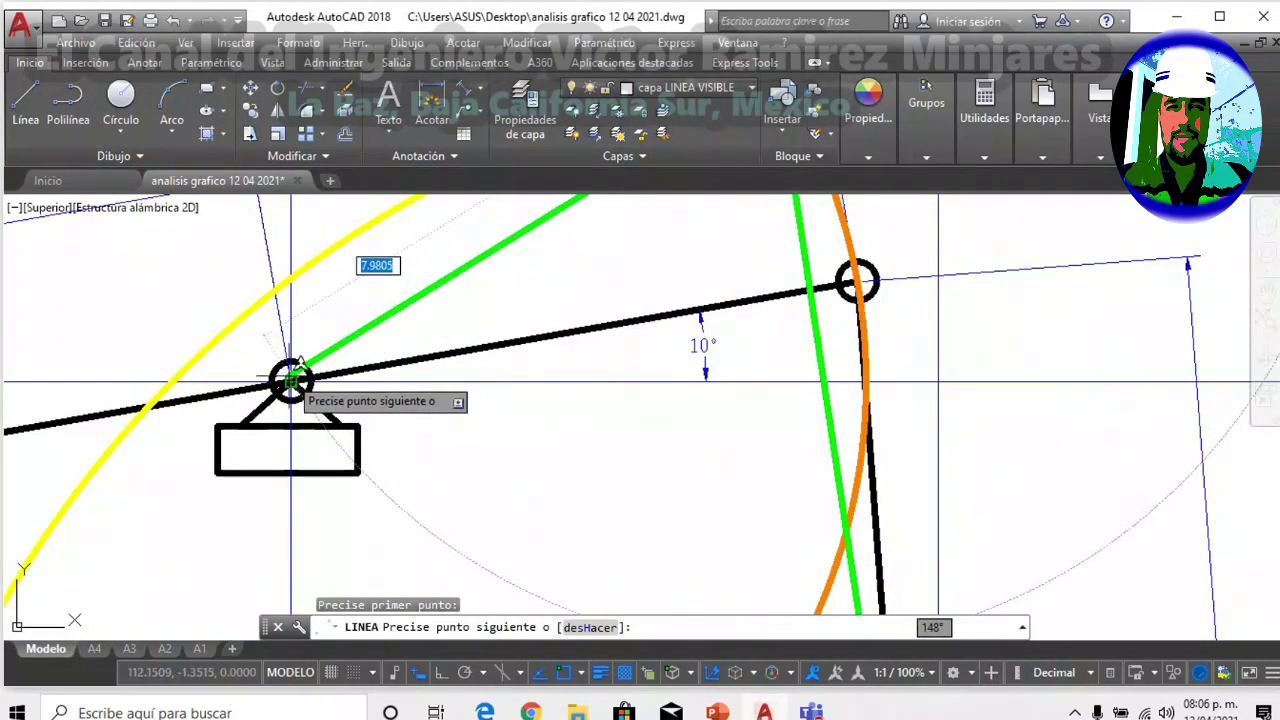
scroll(291, 380, up, 3)
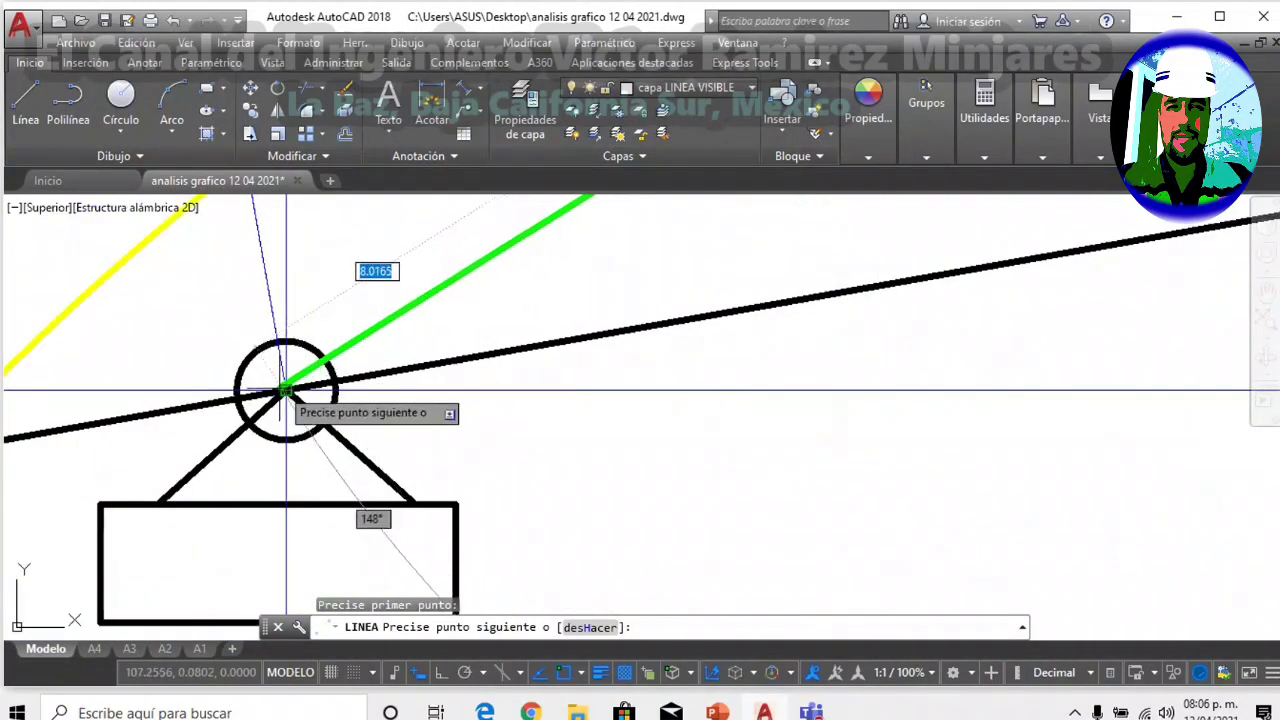
scroll(287, 386, up, 2)
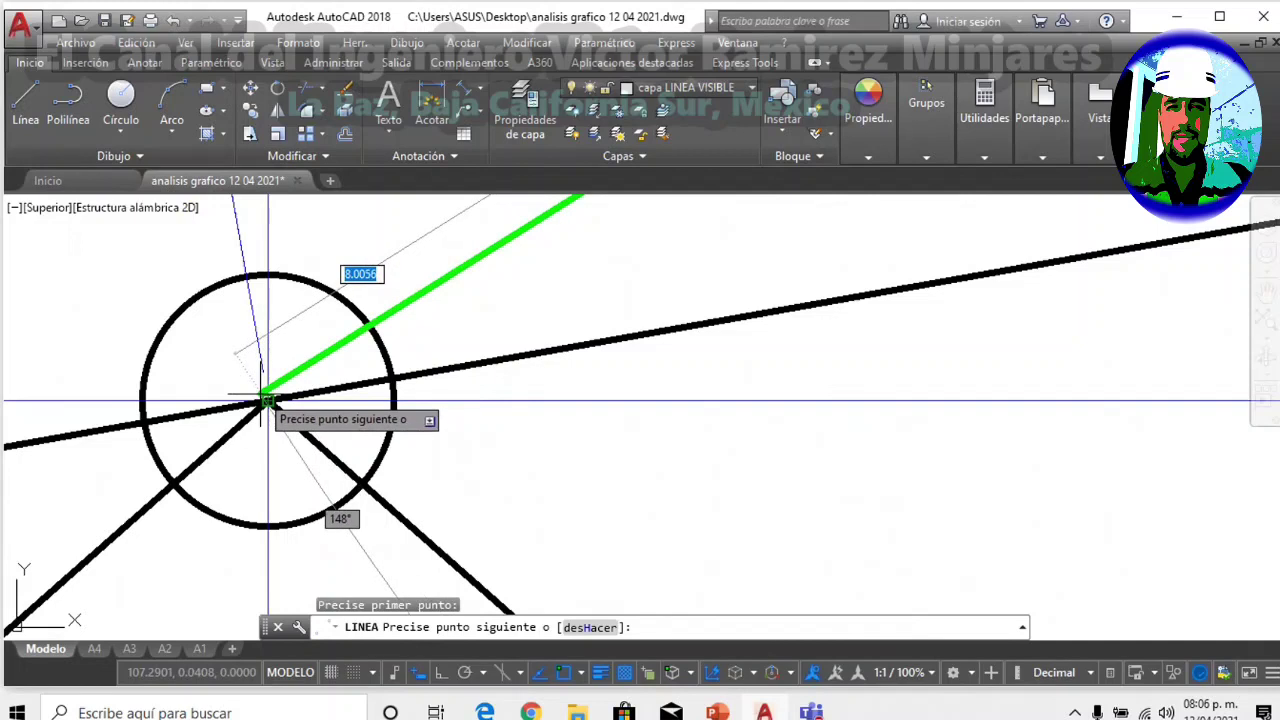
scroll(497, 352, down, 3)
key(Escape)
scroll(551, 395, down, 2)
middle_drag(650, 260, 579, 317)
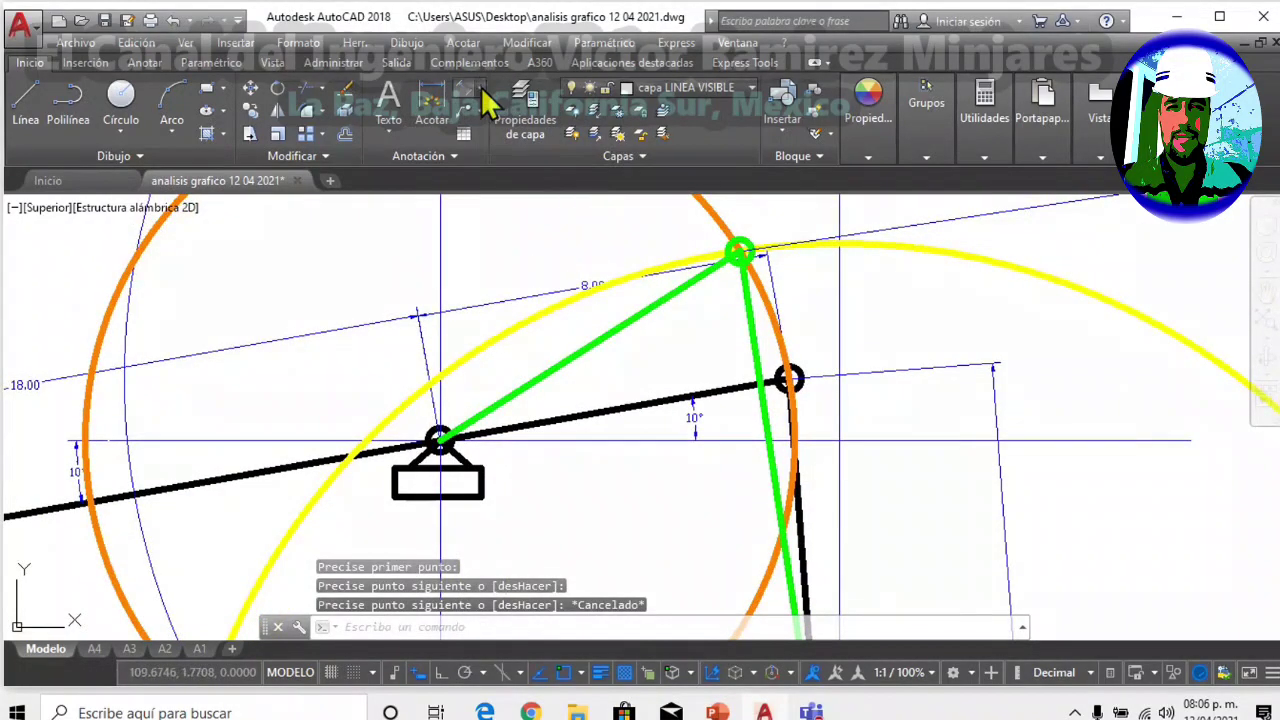
Add an 8.00 aligned dimension from the fixed pivot to the upper green pivot.
click(487, 100)
click(525, 162)
scroll(435, 442, up, 2)
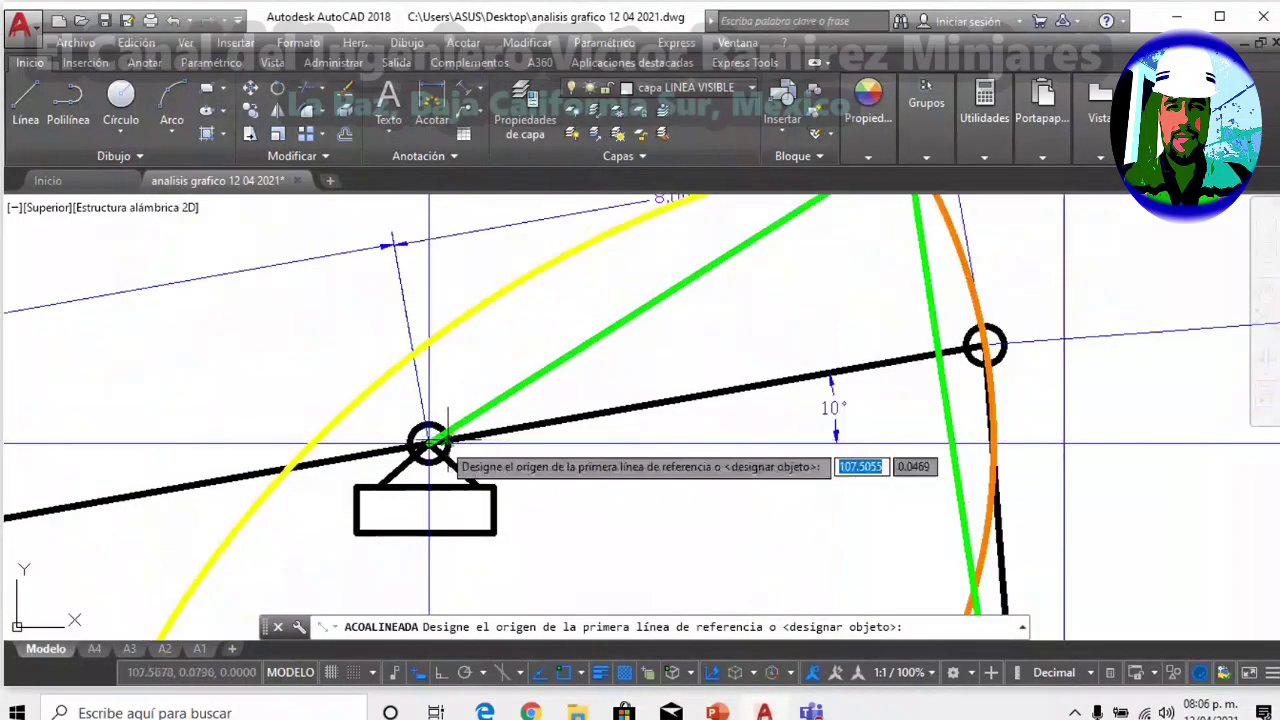
scroll(429, 443, up, 2)
click(429, 457)
scroll(430, 462, down, 2)
scroll(634, 349, down, 3)
scroll(771, 300, up, 4)
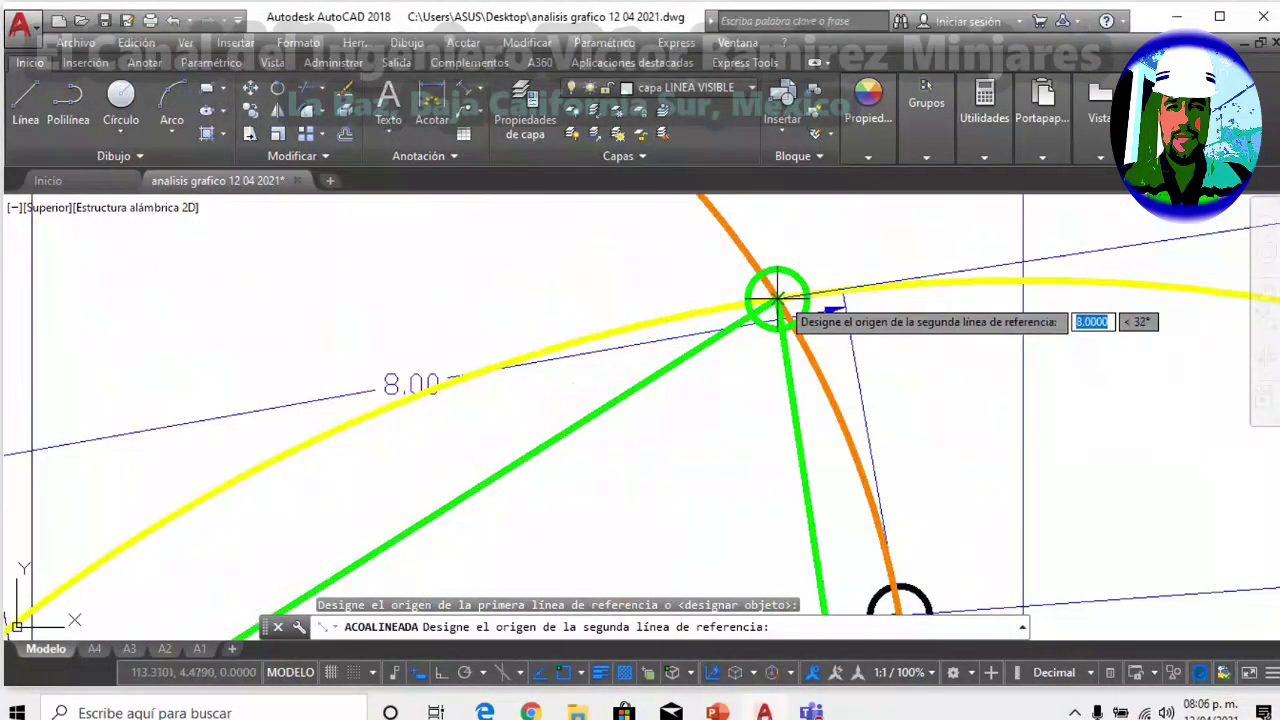
click(779, 299)
scroll(600, 430, down, 3)
scroll(700, 460, up, 4)
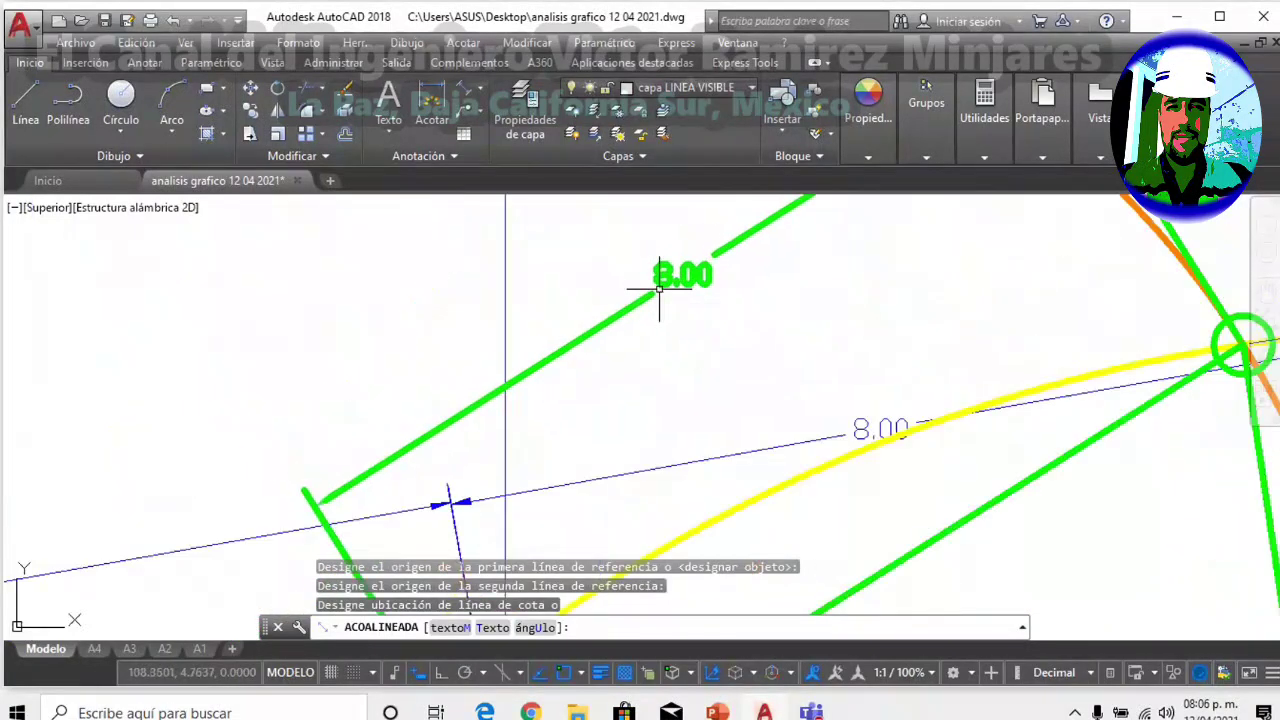
click(708, 462)
Give the 8.00 dimension the thin blue dimension style and recentre the linkage.
click(708, 462)
click(868, 118)
click(869, 195)
scroll(700, 290, down, 2)
scroll(677, 296, down, 2)
key(Escape)
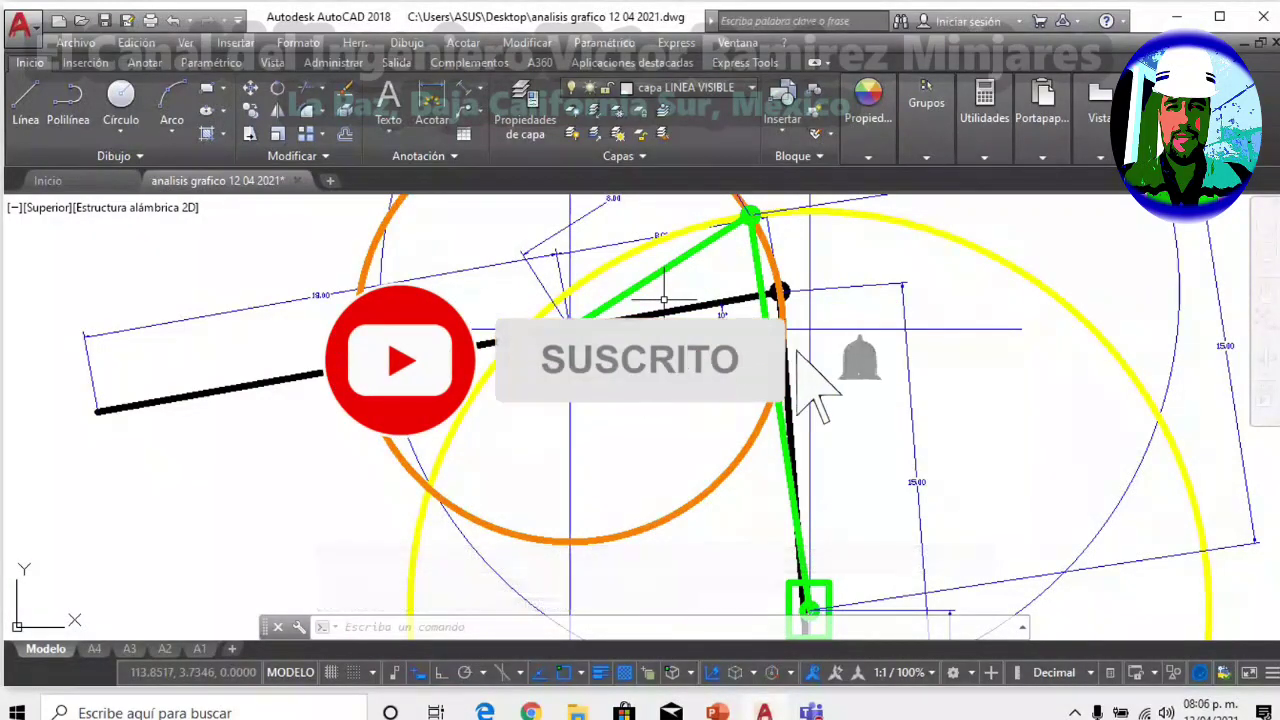
scroll(655, 310, up, 2)
middle_drag(656, 288, 644, 358)
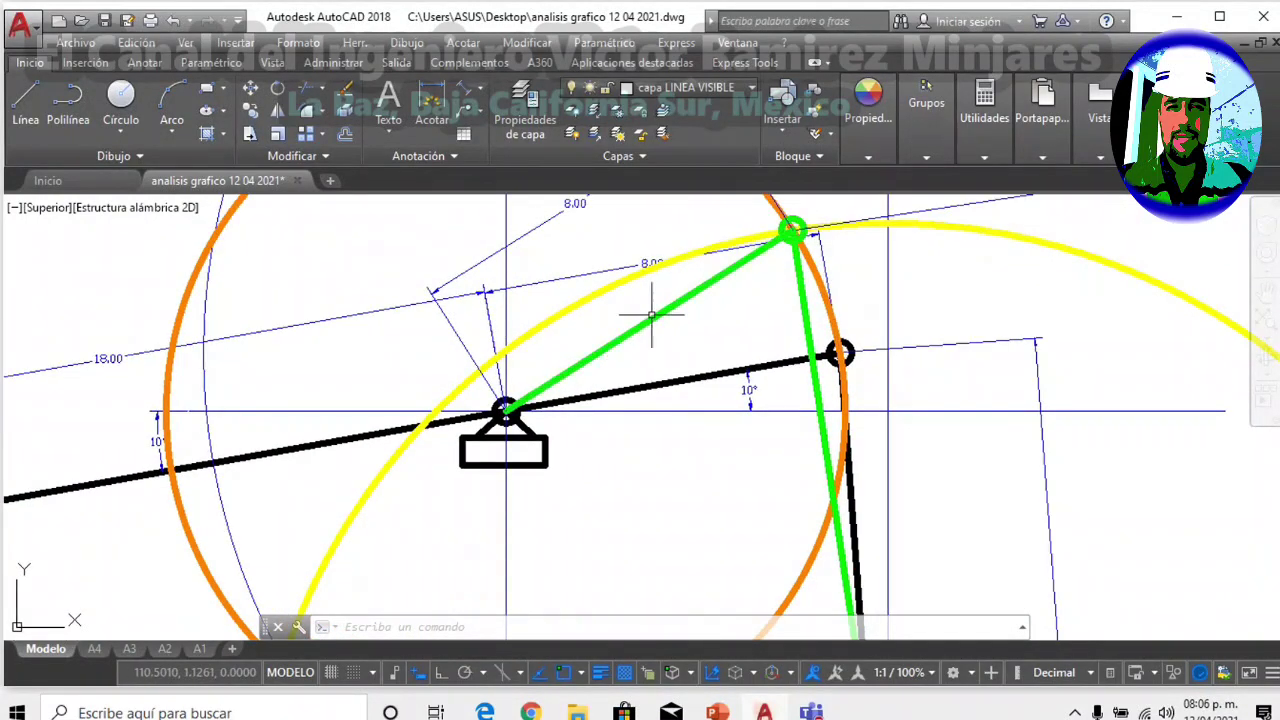
Add a 32° angular dimension between the upper green link and the black handle.
click(872, 106)
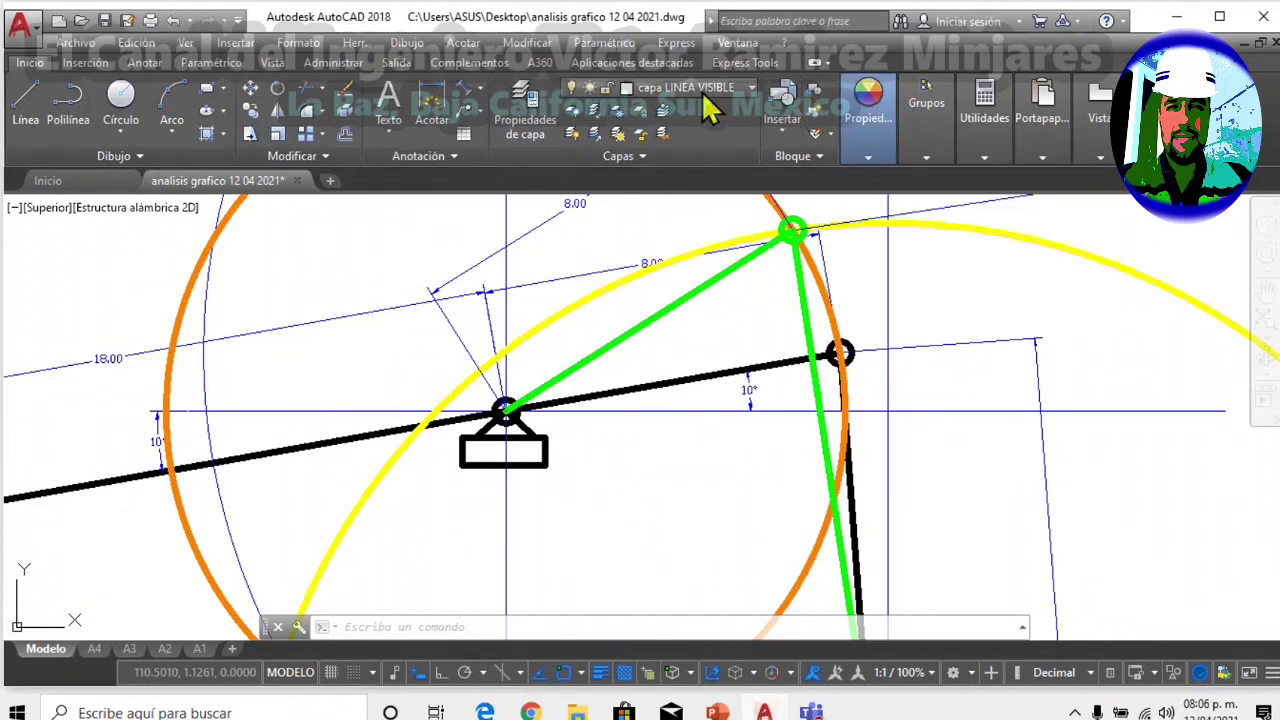
click(484, 96)
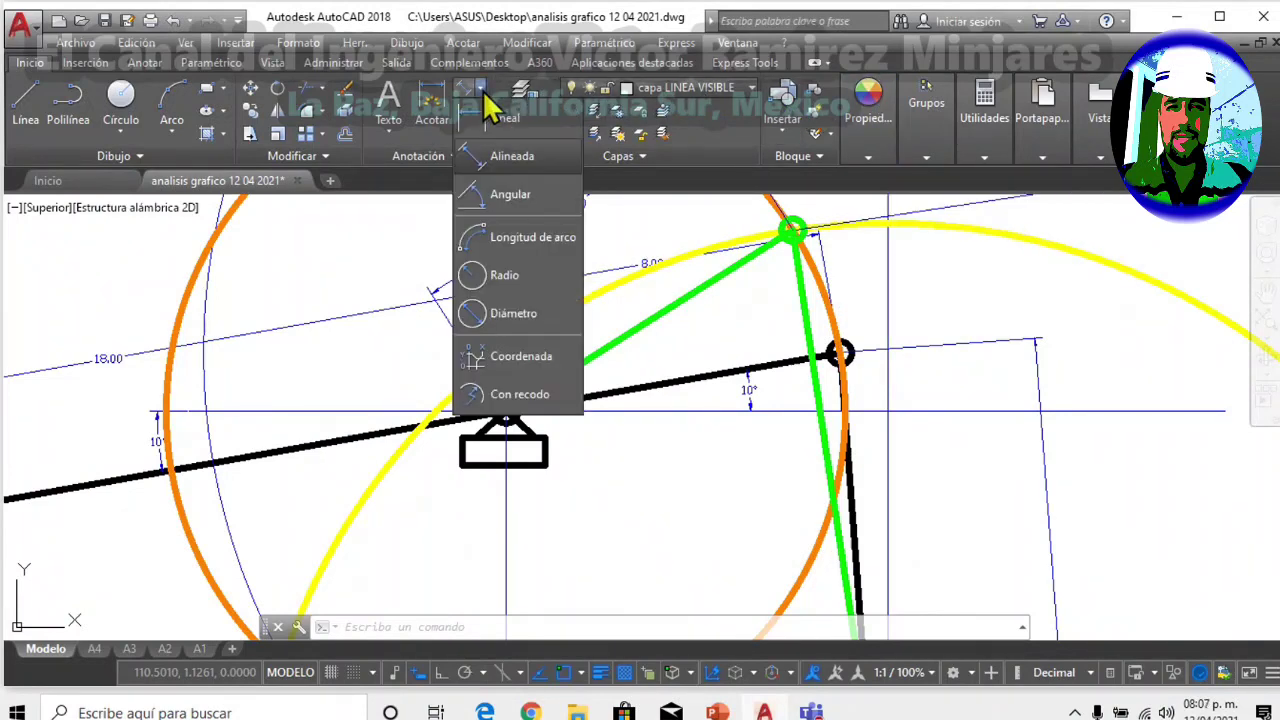
click(503, 194)
click(652, 320)
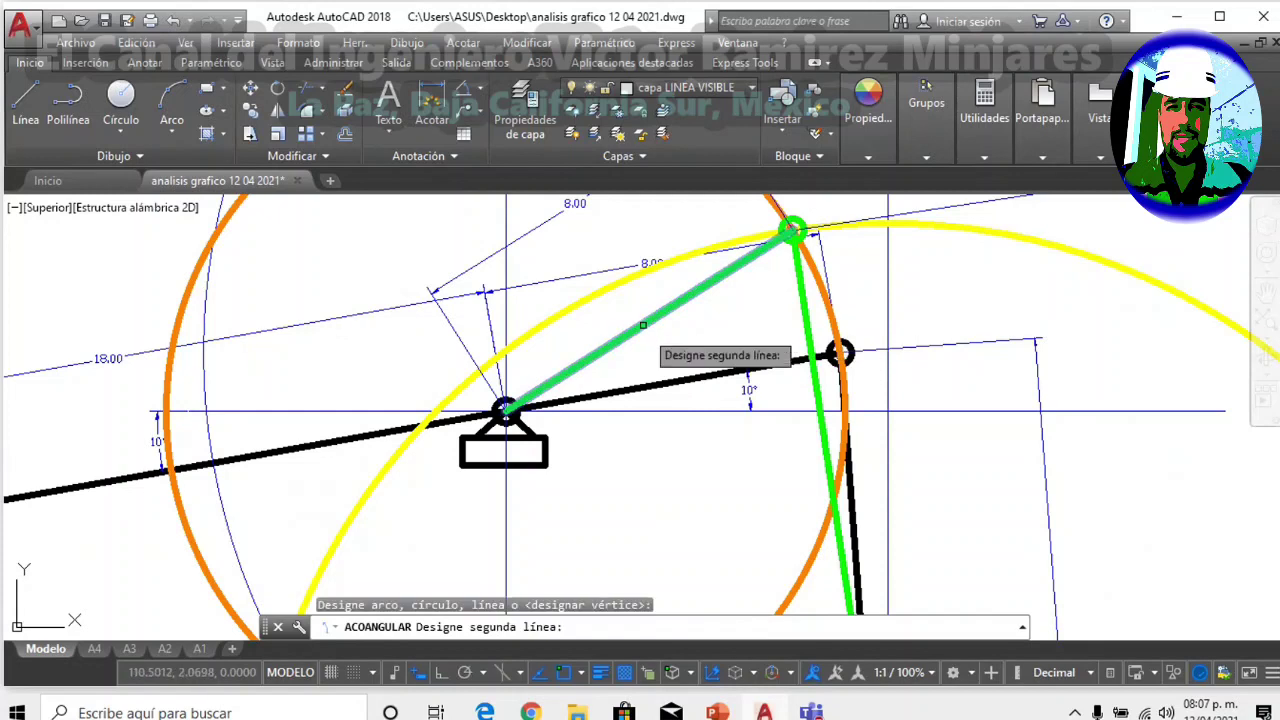
click(688, 379)
scroll(688, 412, up, 3)
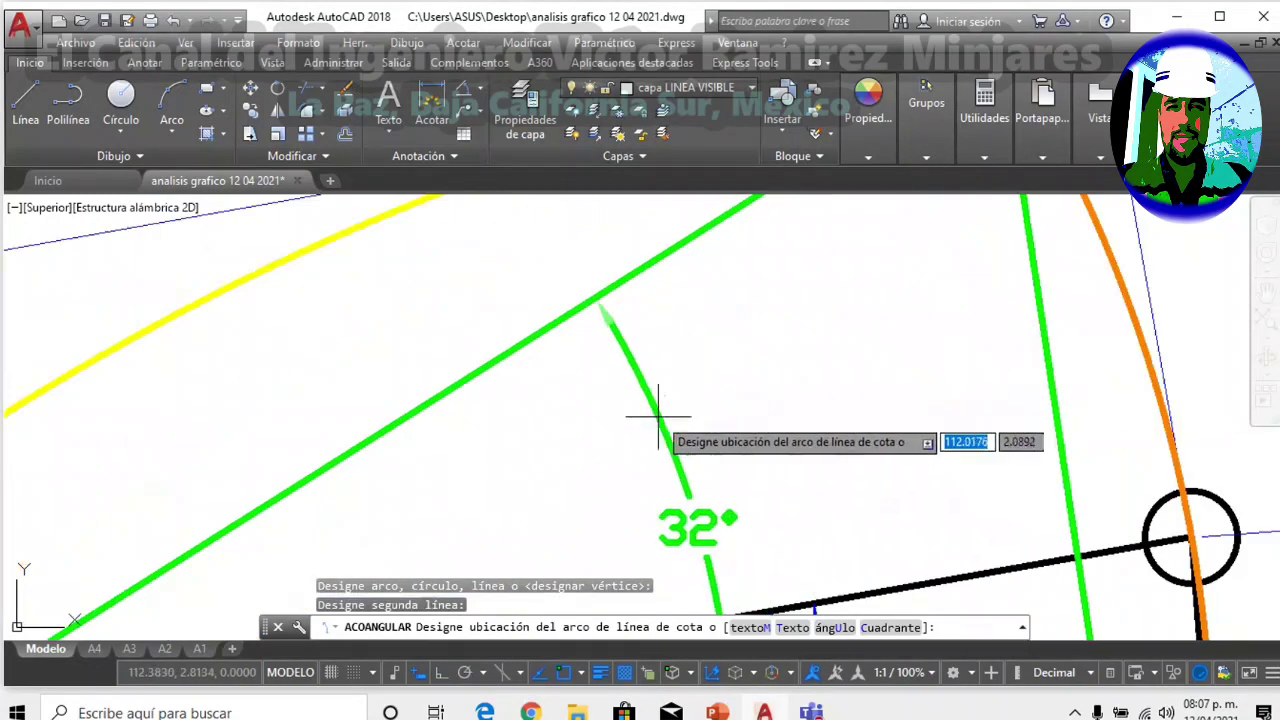
scroll(688, 400, down, 3)
click(692, 360)
Match the 32° dimension to the 10° dimension's thin style and make the pivot line thick black.
scroll(696, 355, up, 4)
click(700, 480)
click(551, 363)
scroll(632, 346, down, 4)
scroll(474, 395, up, 2)
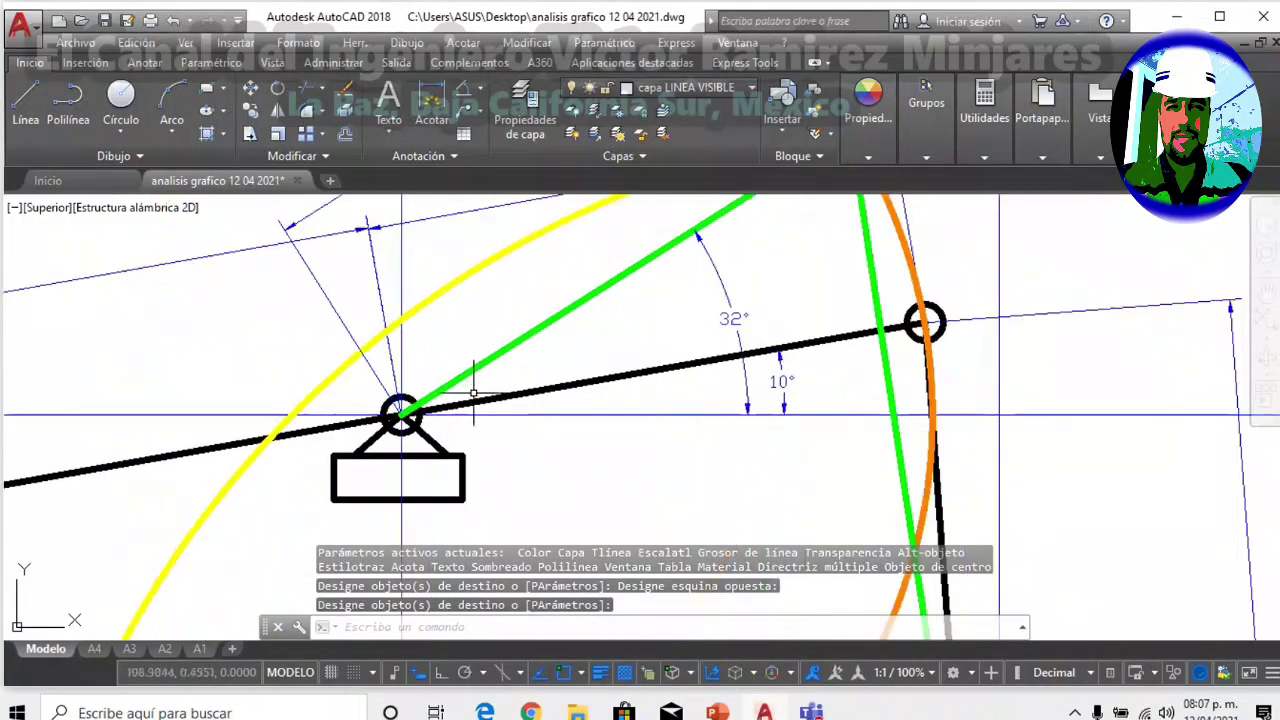
scroll(474, 394, down, 2)
click(600, 363)
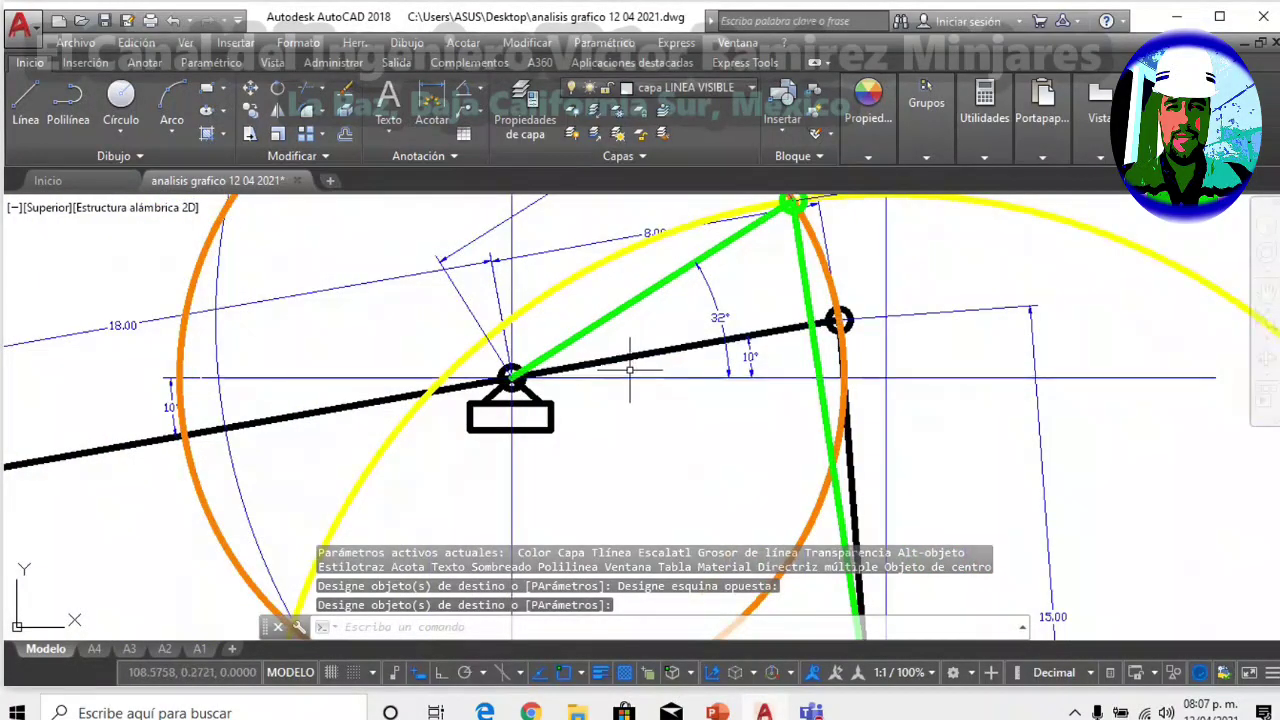
middle_drag(606, 366, 710, 354)
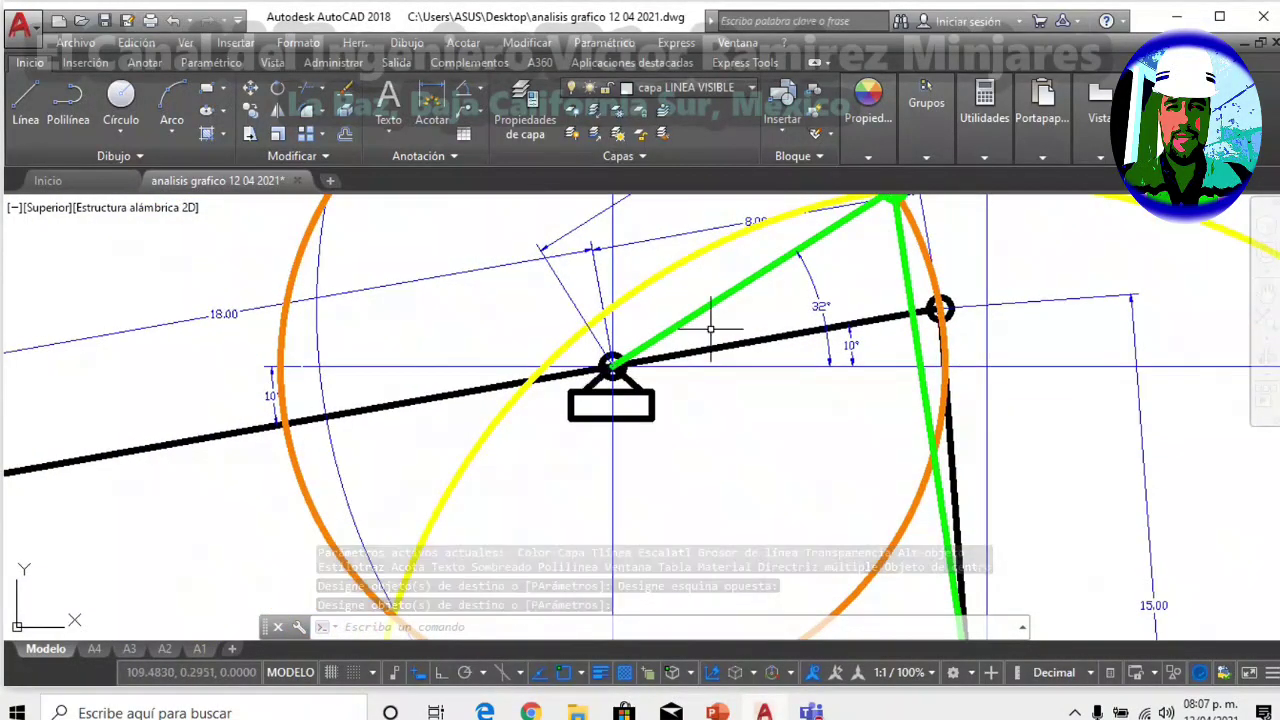
Draw an 18-long handle line from the fixed pivot at a 32° angle.
click(31, 105)
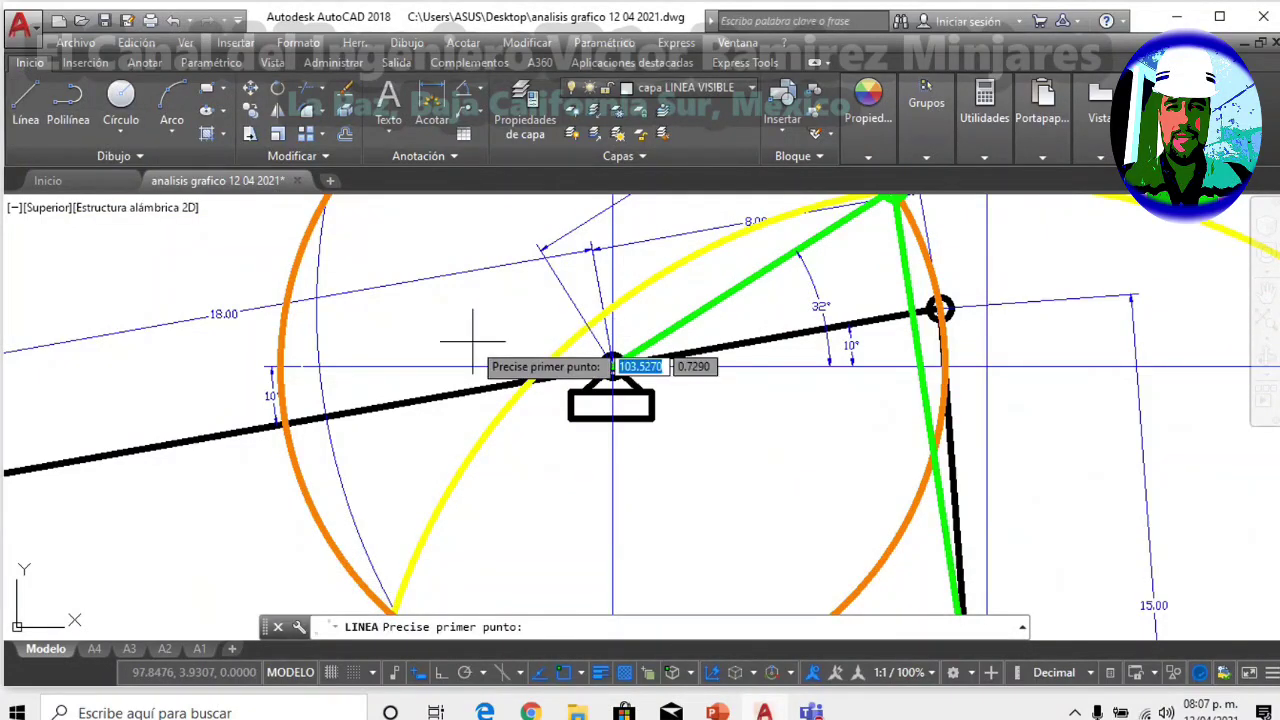
scroll(530, 430, up, 3)
scroll(700, 280, up, 3)
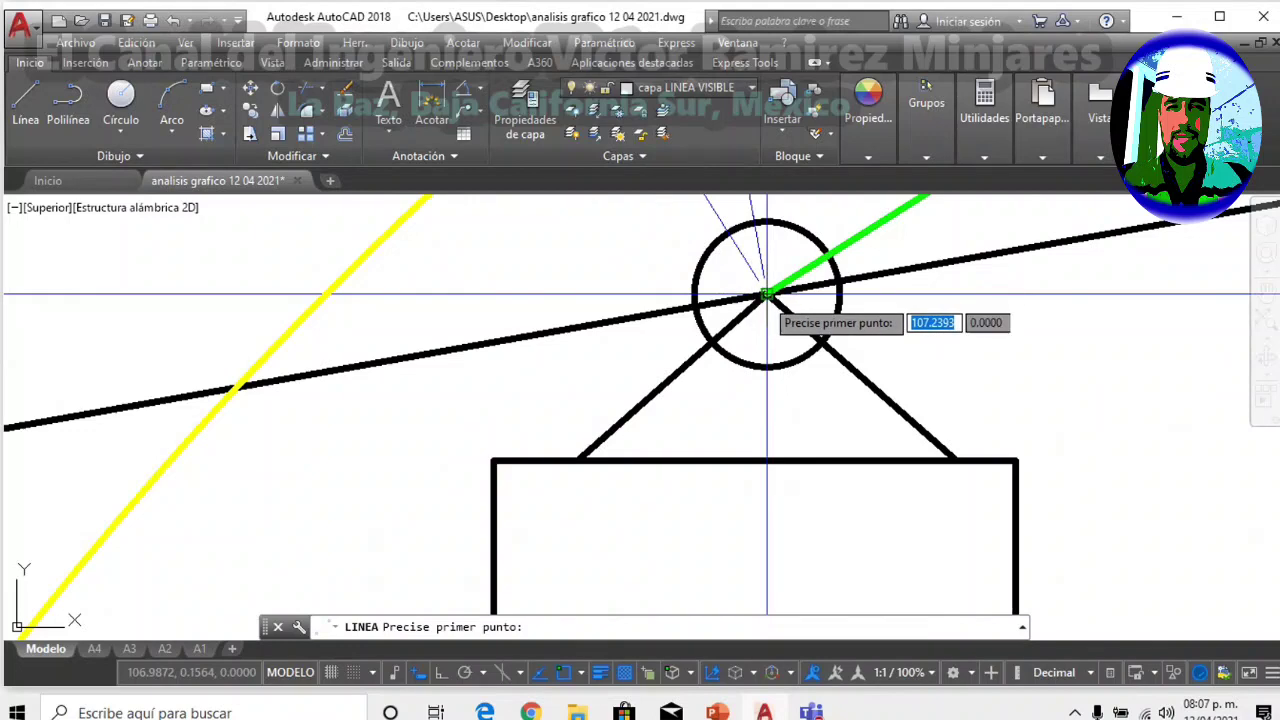
click(767, 295)
scroll(672, 378, down, 2)
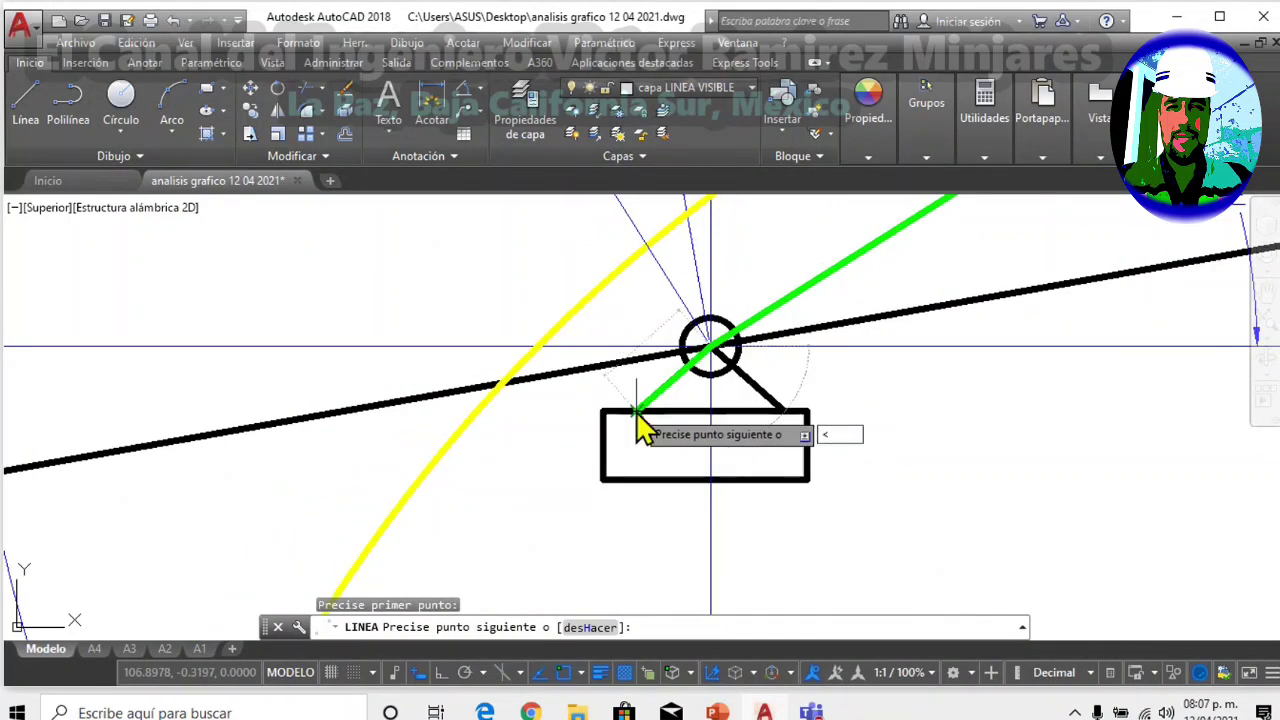
text(<32)
key(Return)
scroll(635, 408, down, 3)
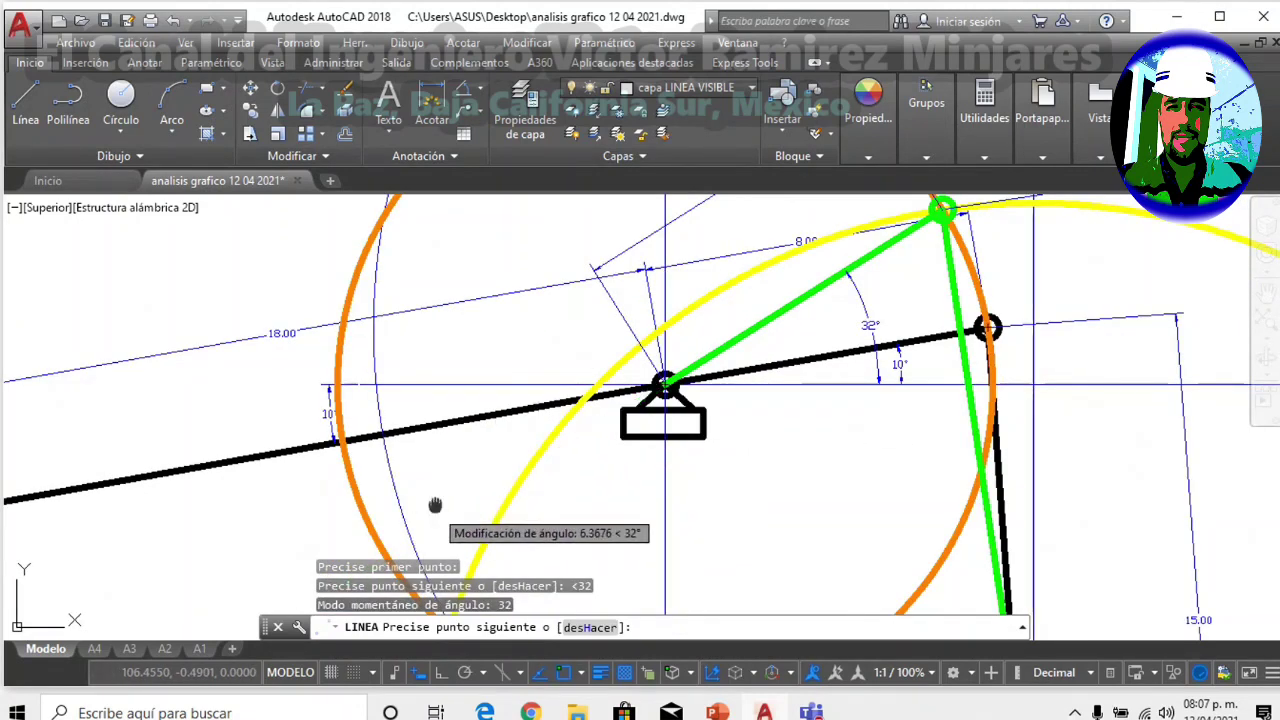
middle_drag(267, 615, 356, 478)
scroll(388, 468, up, 2)
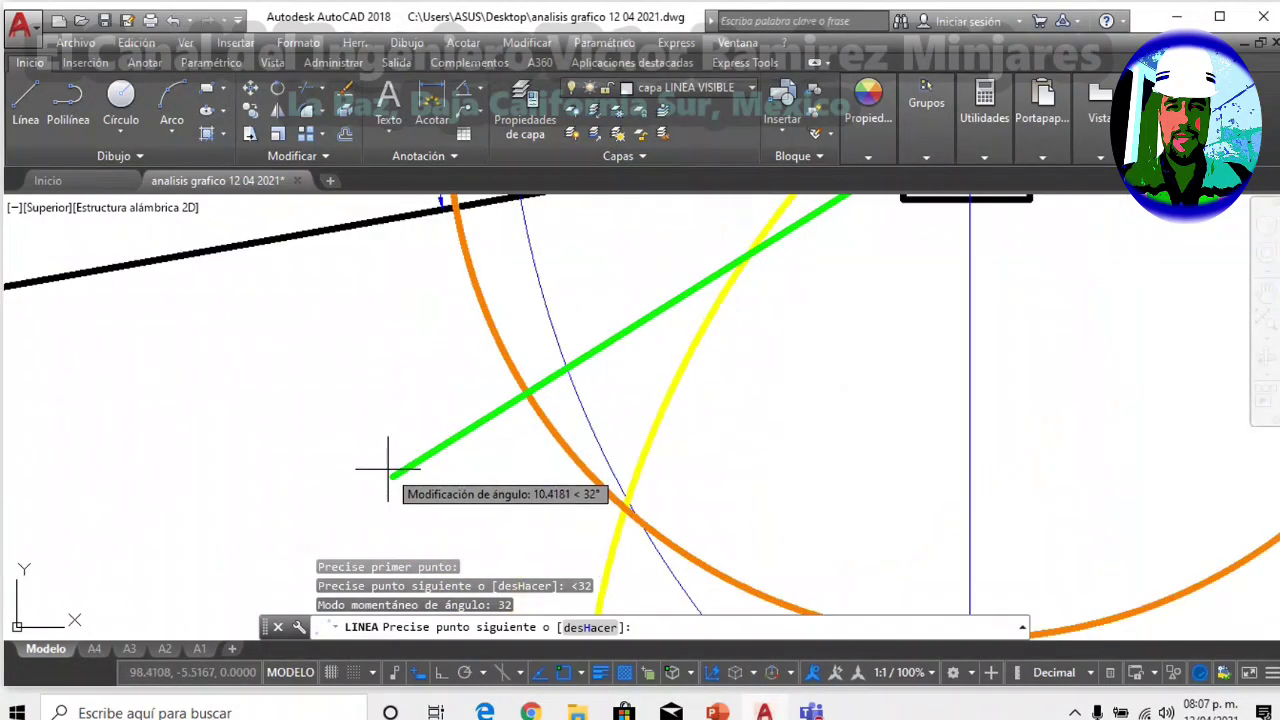
text(18)
key(Return)
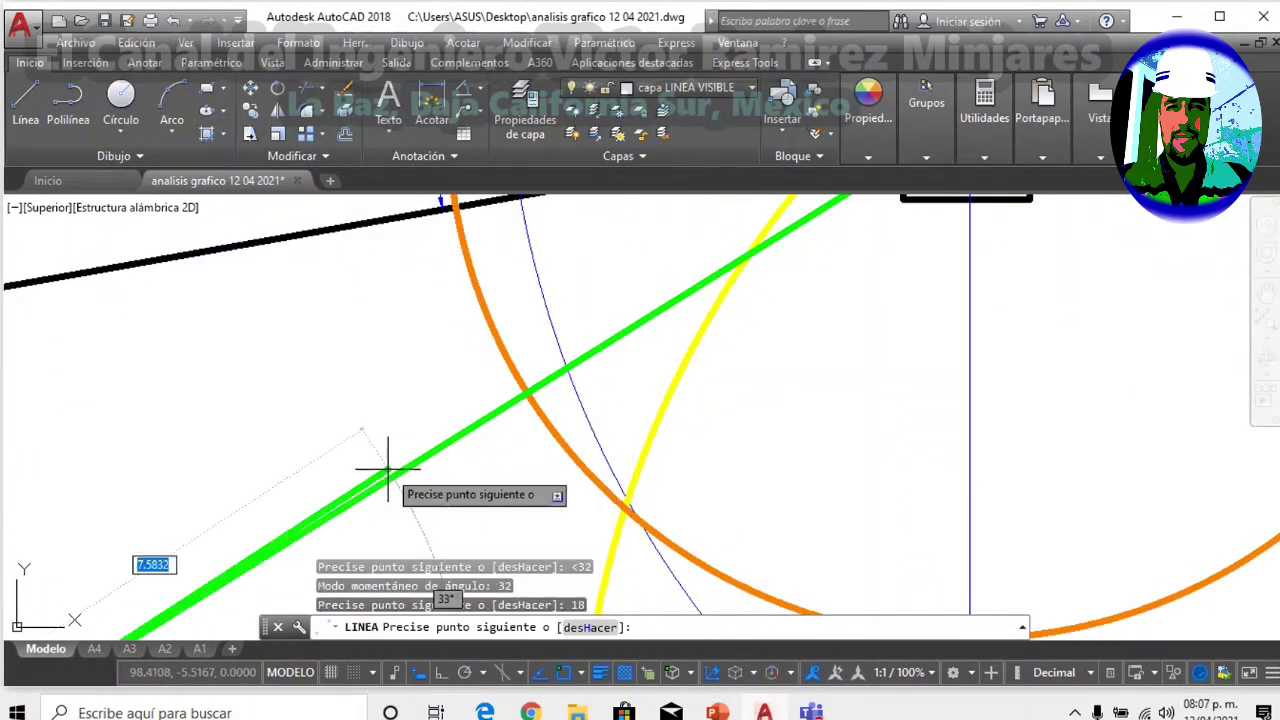
scroll(388, 470, down, 3)
key(Escape)
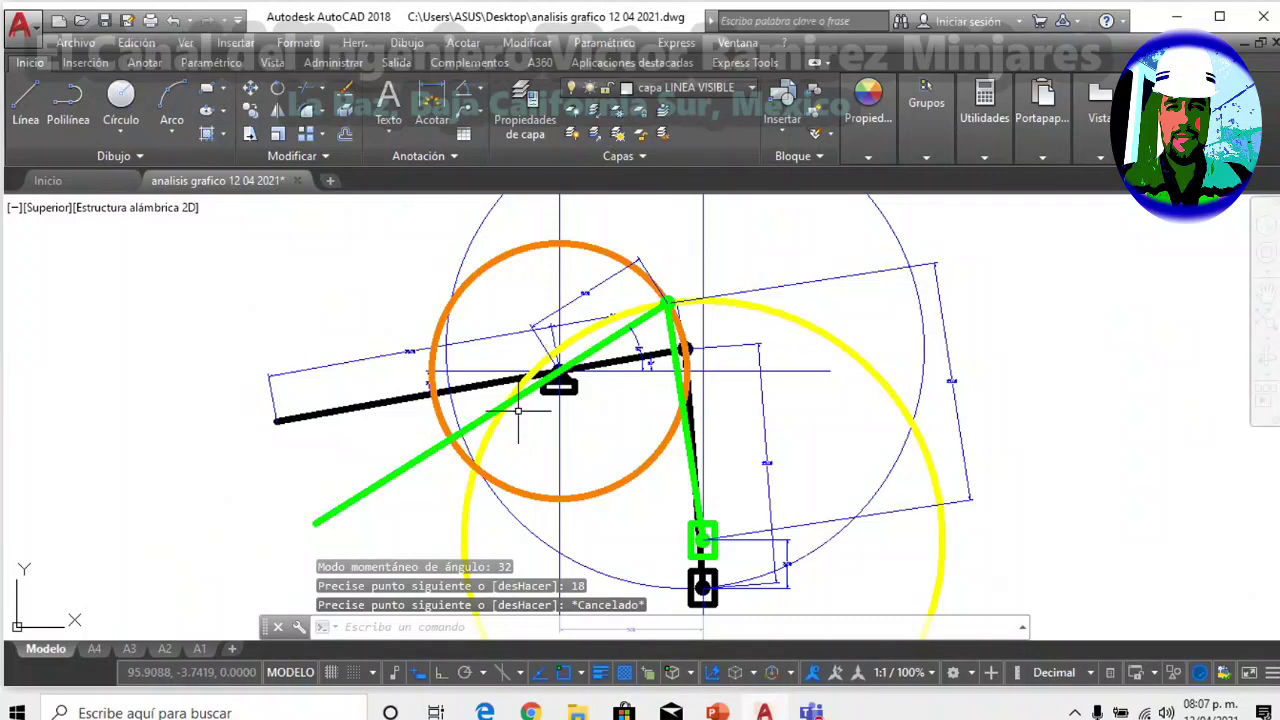
Pan and zoom to inspect the new handle end, then bring up the problem 4-12 statement.
scroll(518, 410, up, 4)
scroll(551, 392, down, 2)
scroll(474, 357, down, 2)
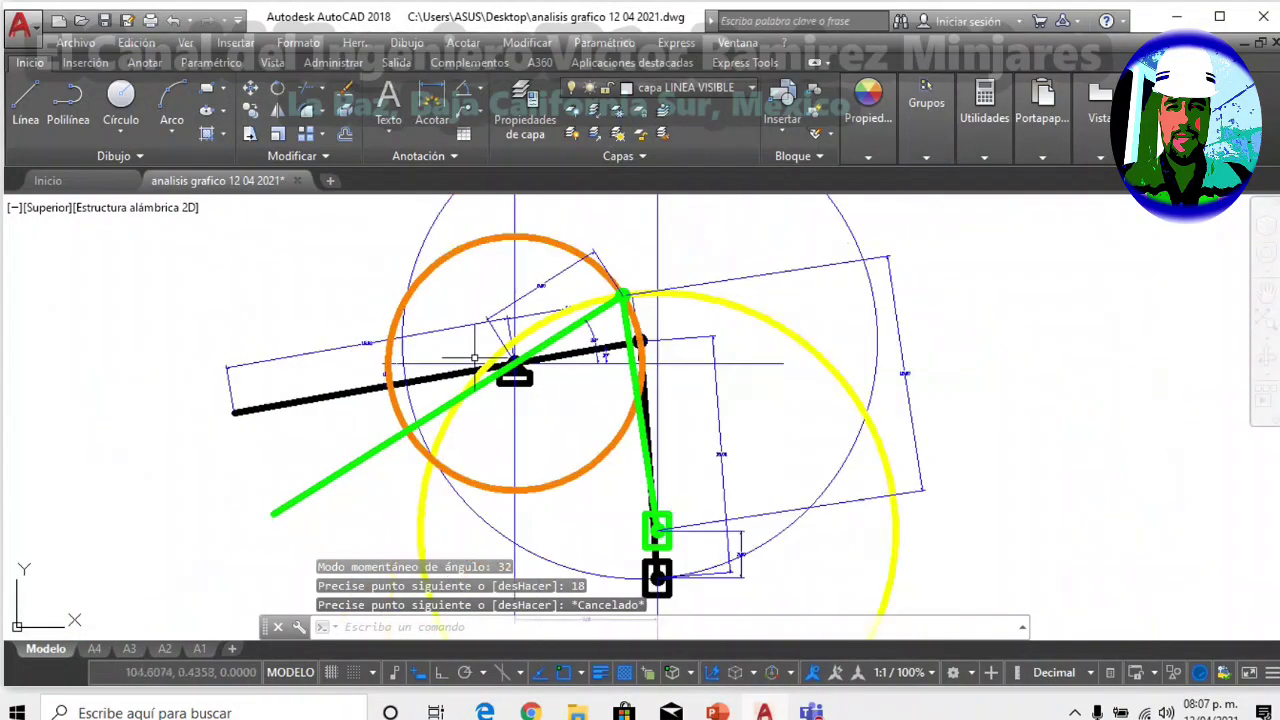
middle_drag(460, 397, 555, 399)
scroll(468, 483, up, 4)
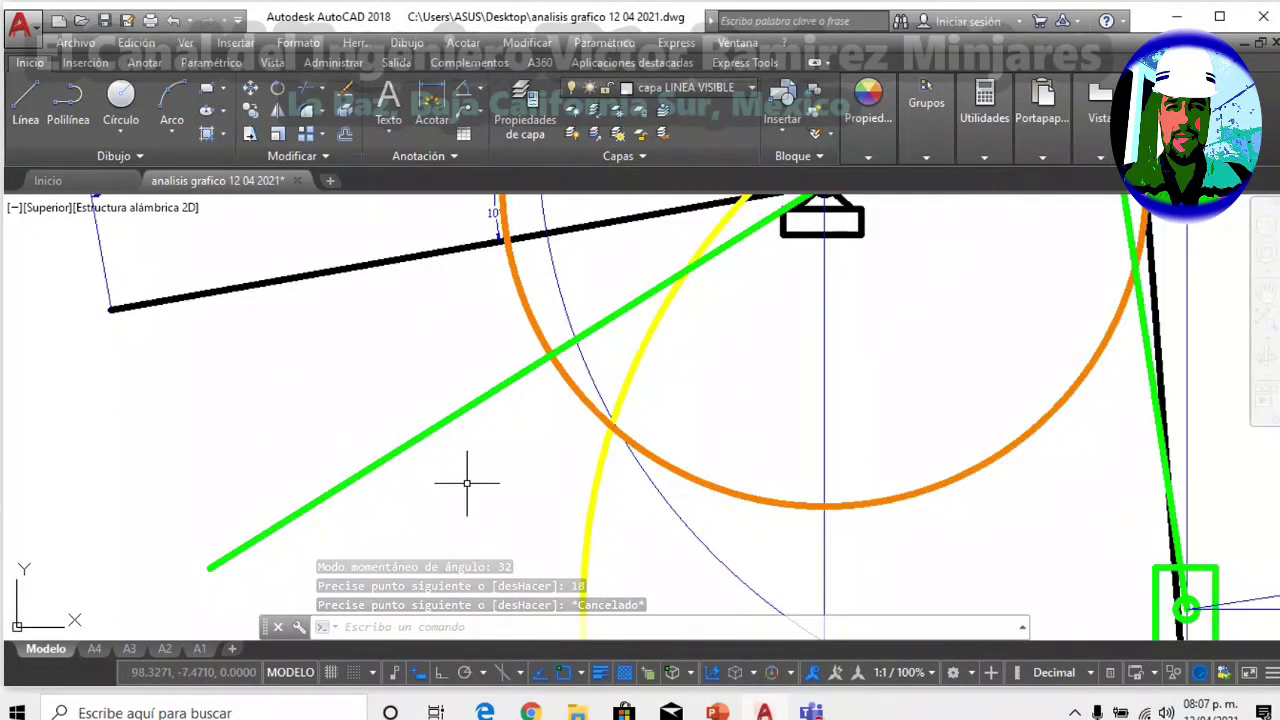
scroll(471, 449, down, 2)
scroll(318, 545, up, 4)
scroll(318, 545, up, 2)
scroll(506, 417, down, 3)
middle_drag(506, 417, 300, 526)
scroll(300, 526, down, 1)
scroll(429, 406, up, 1)
scroll(512, 480, up, 1)
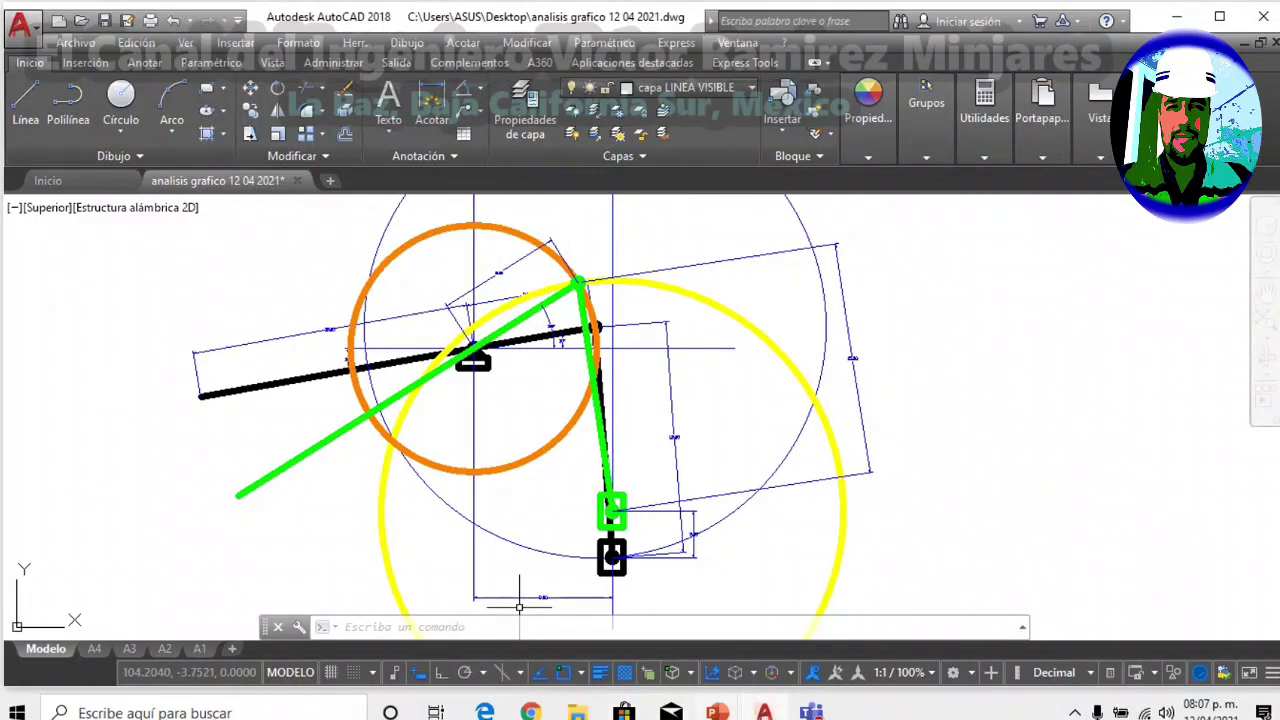
mouse_move(716, 712)
click(700, 640)
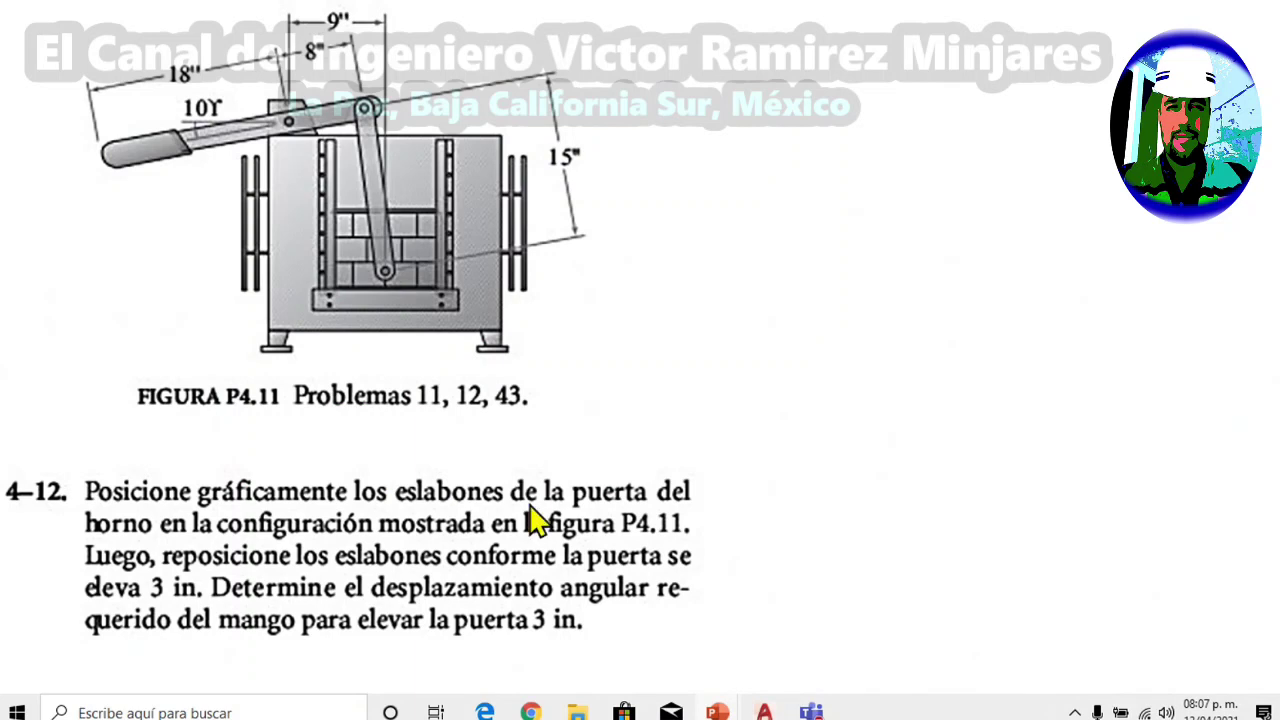
Return from the problem 4-12 text to the AutoCAD linkage drawing.
click(764, 712)
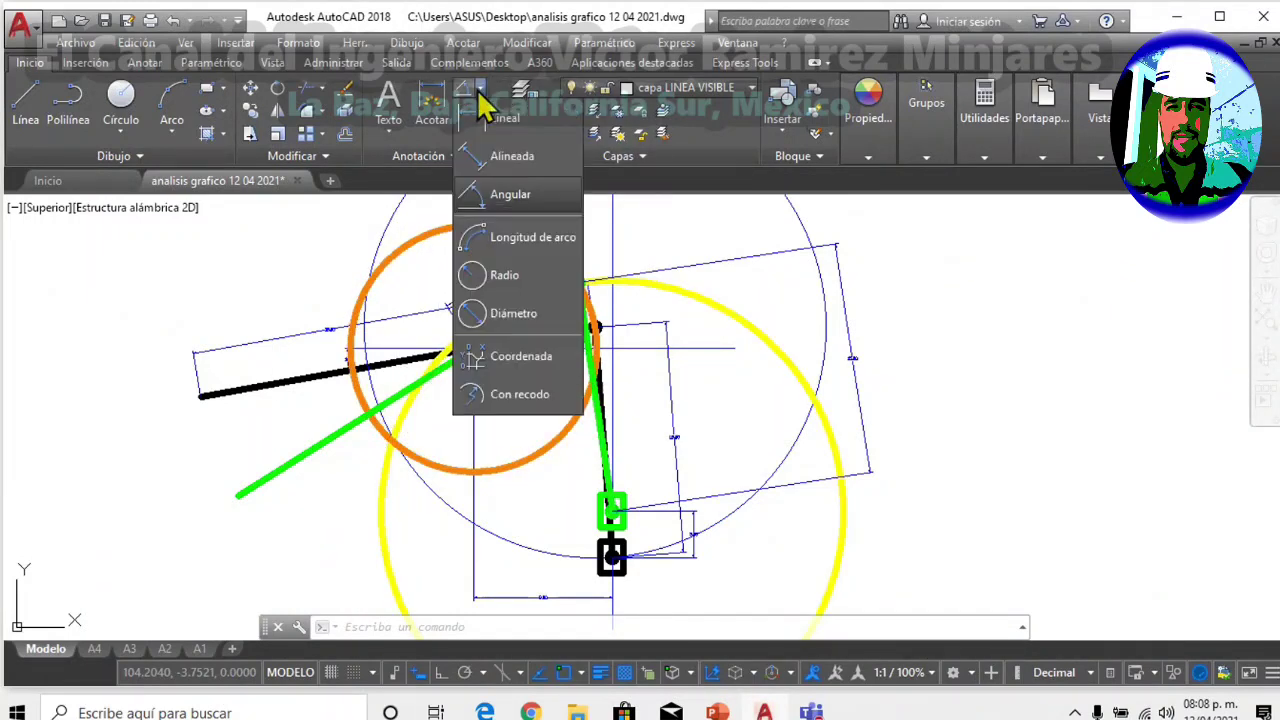
Start an angular dimension between the original and raised handles, then switch to the textbook answers.
click(477, 87)
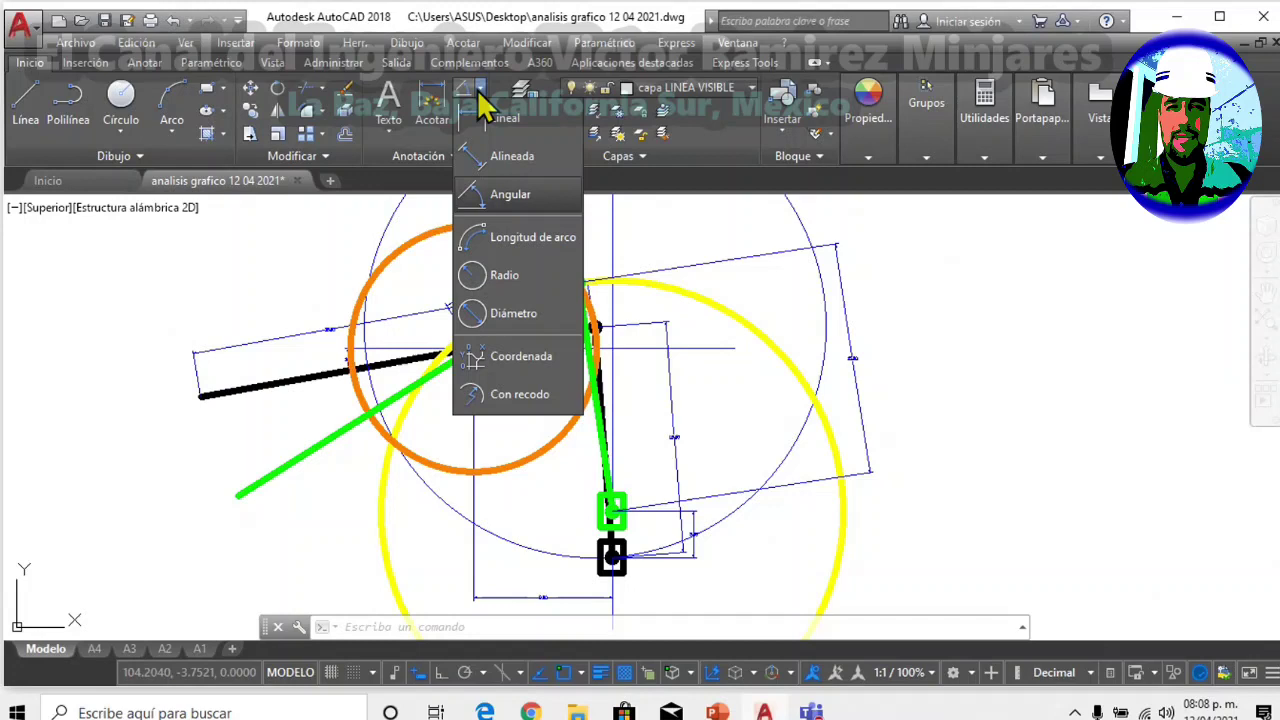
click(491, 198)
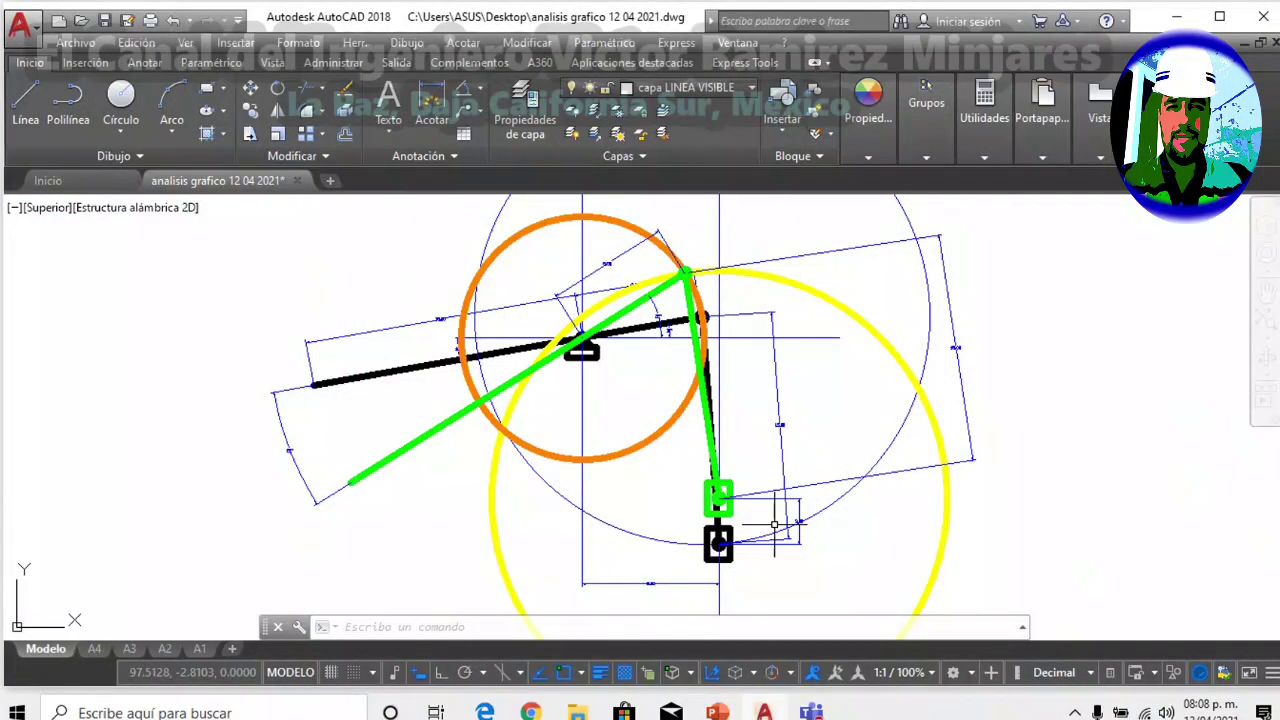
scroll(263, 451, up, 5)
scroll(236, 474, up, 4)
key(alt+Tab)
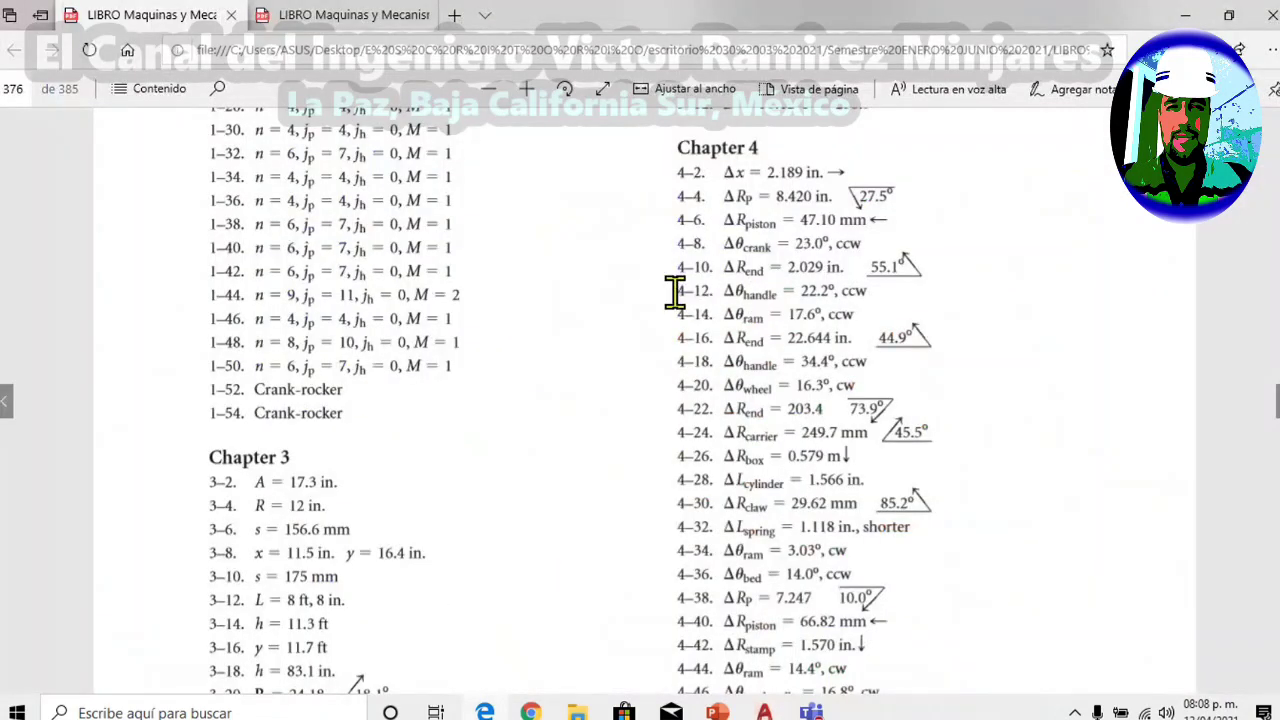
Highlight the 4-12 answer (22.2°, ccw) in the Chapter 4 answers and switch back to AutoCAD.
mouse_move(706, 292)
mouse_down()
mouse_move(728, 290)
mouse_move(680, 292)
mouse_up()
drag(800, 290, 866, 293)
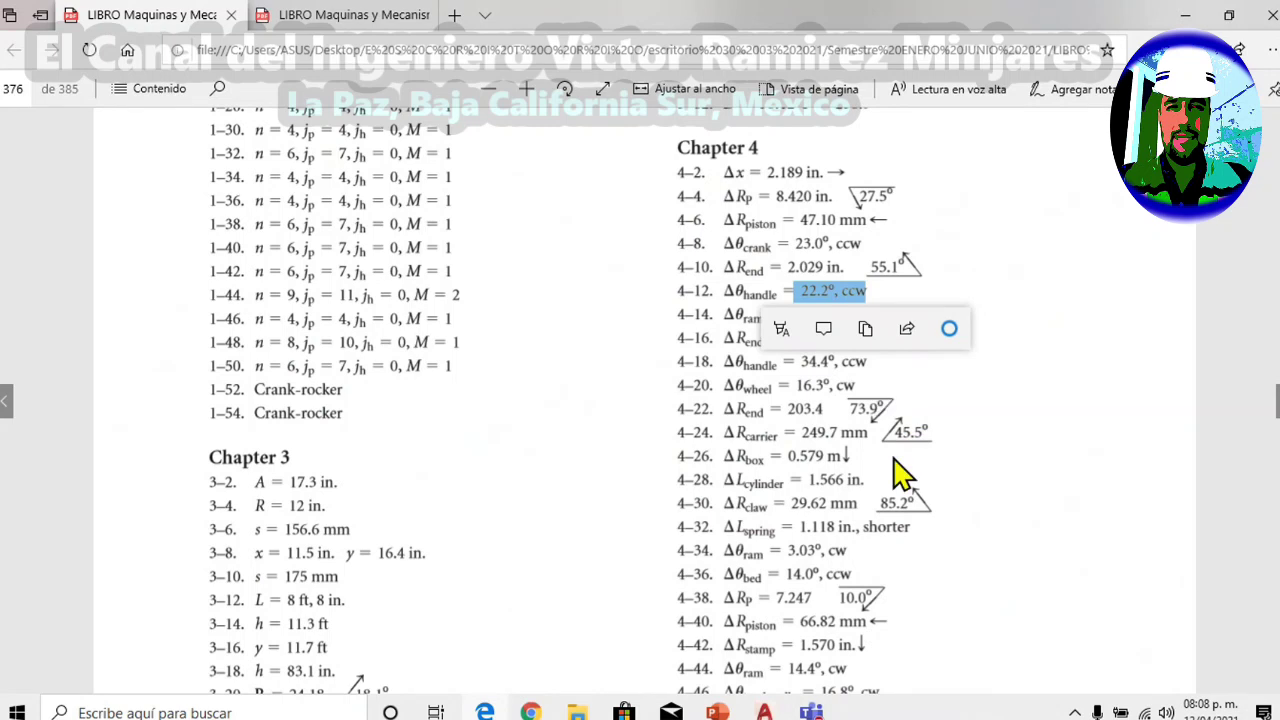
key(alt+Tab)
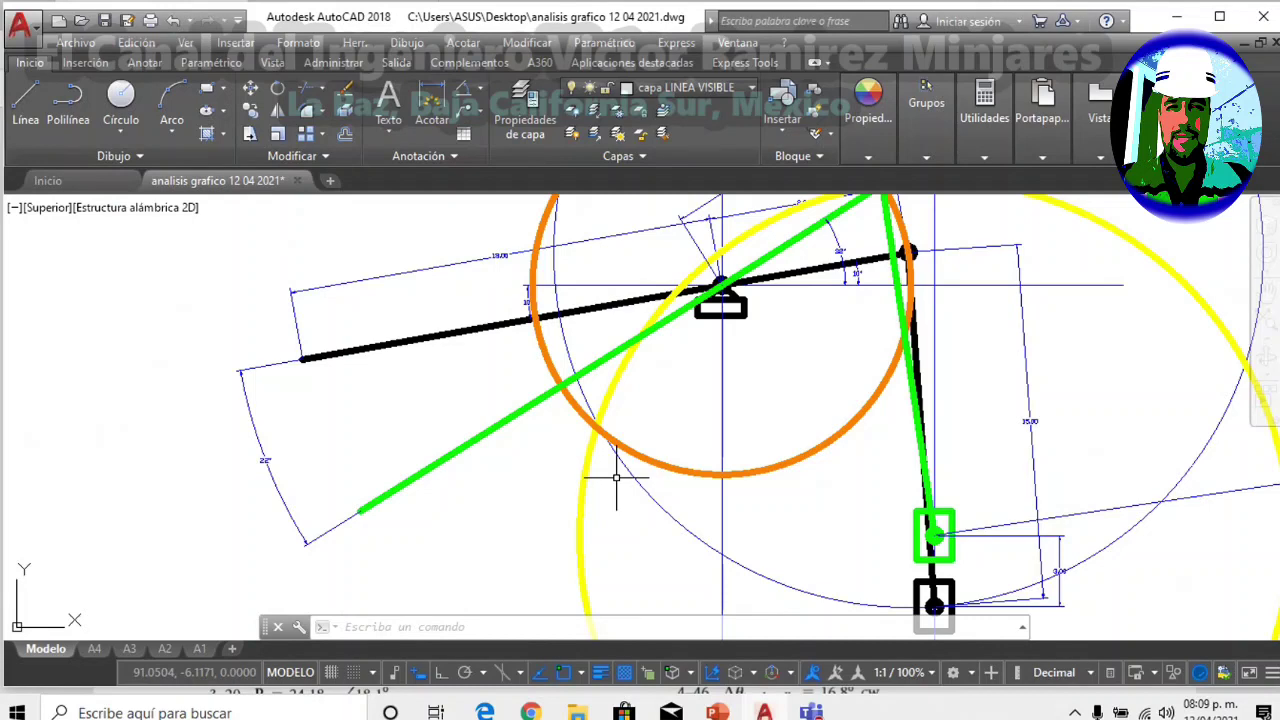
scroll(472, 380, down, 2)
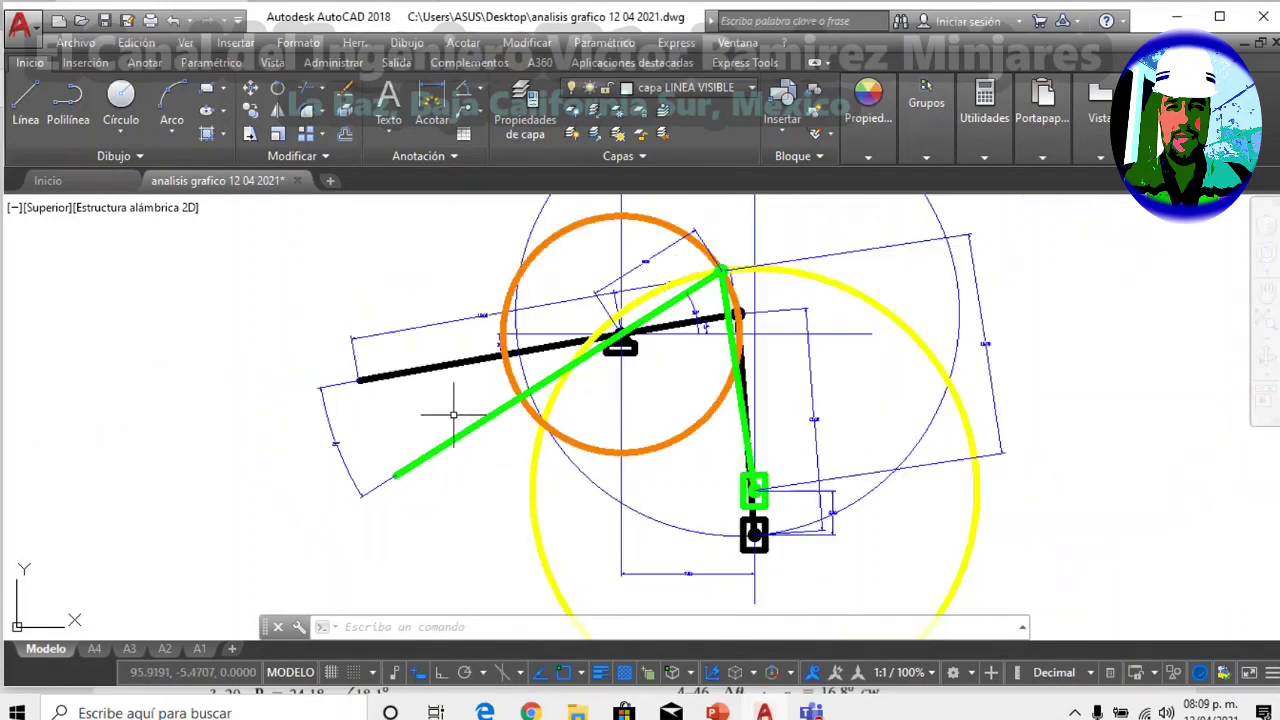
scroll(326, 423, up, 3)
scroll(326, 423, down, 3)
scroll(326, 423, down, 3)
scroll(512, 400, up, 2)
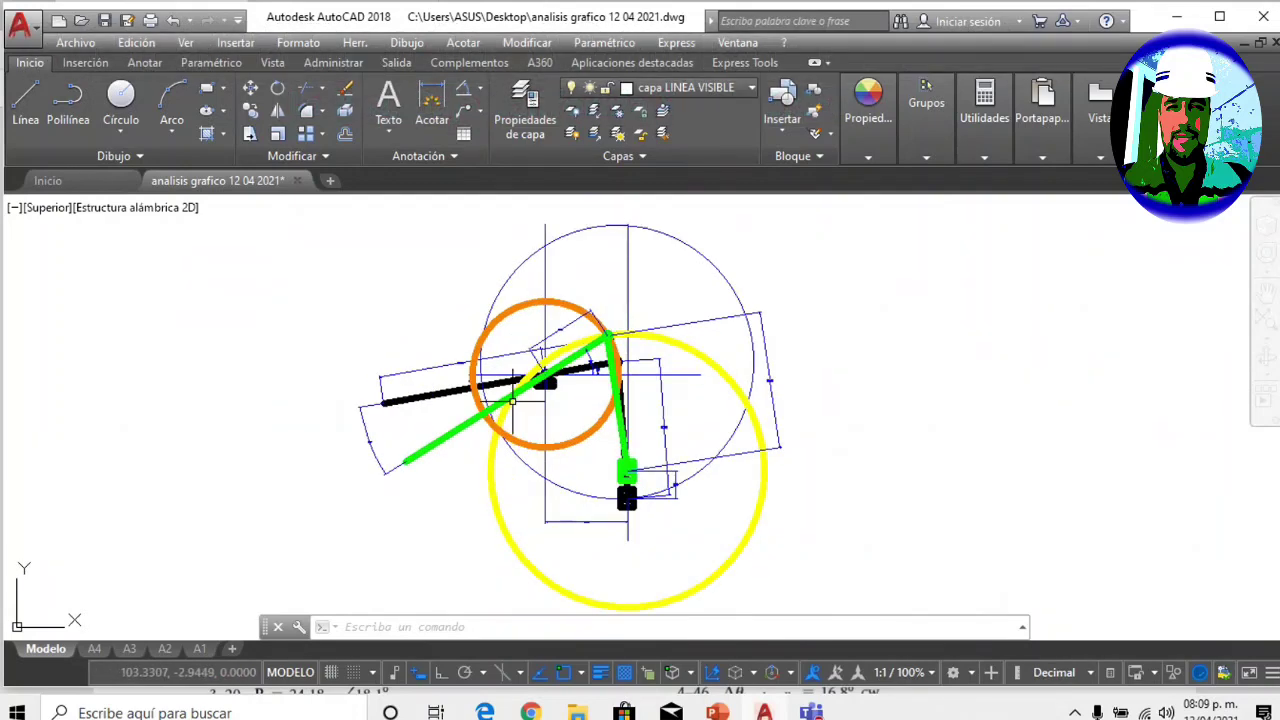